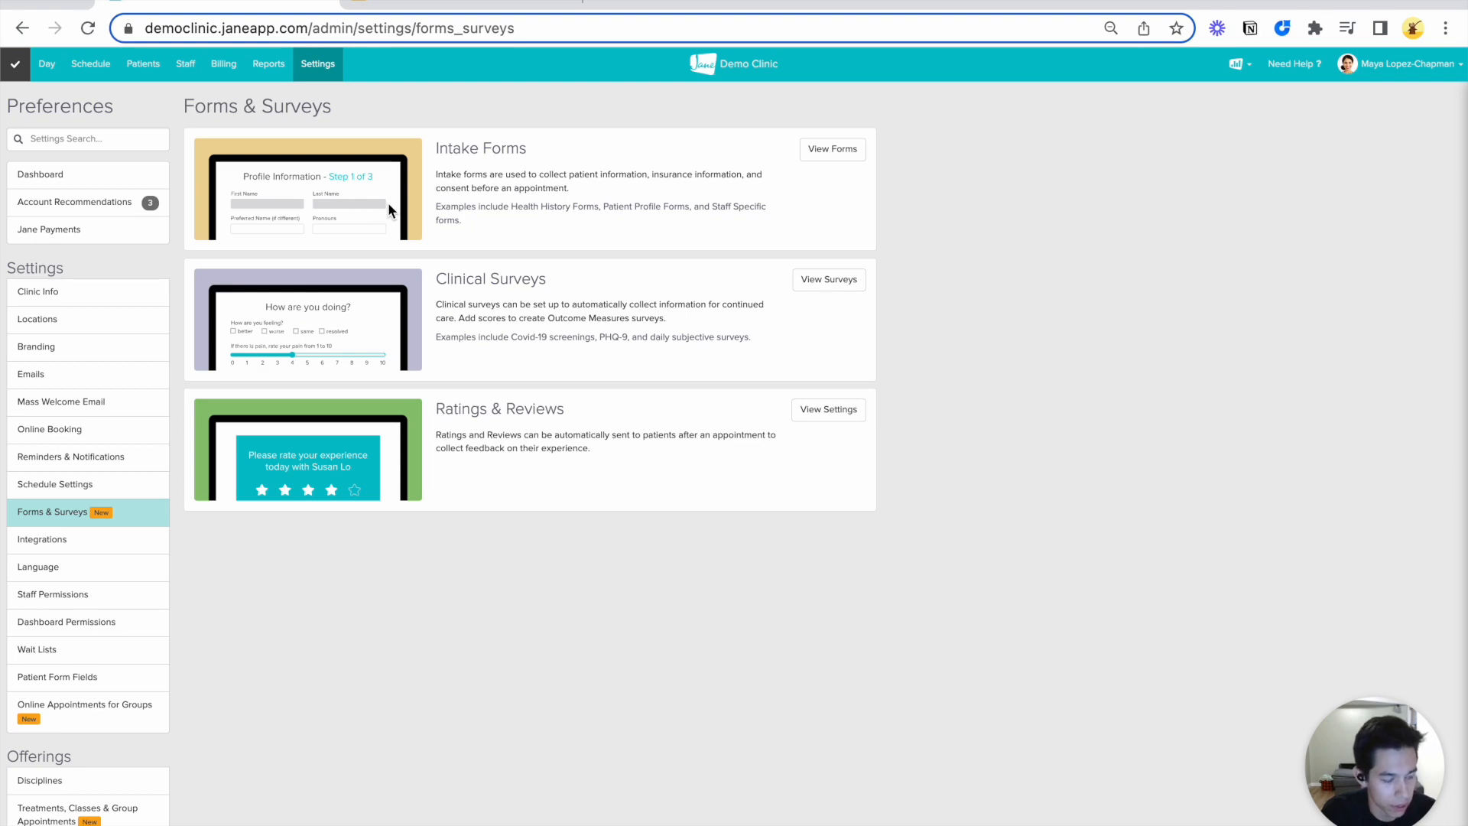
Start a new clinical survey and name it GAD-7
{"action": "left_click", "coordinate": [820, 284]}
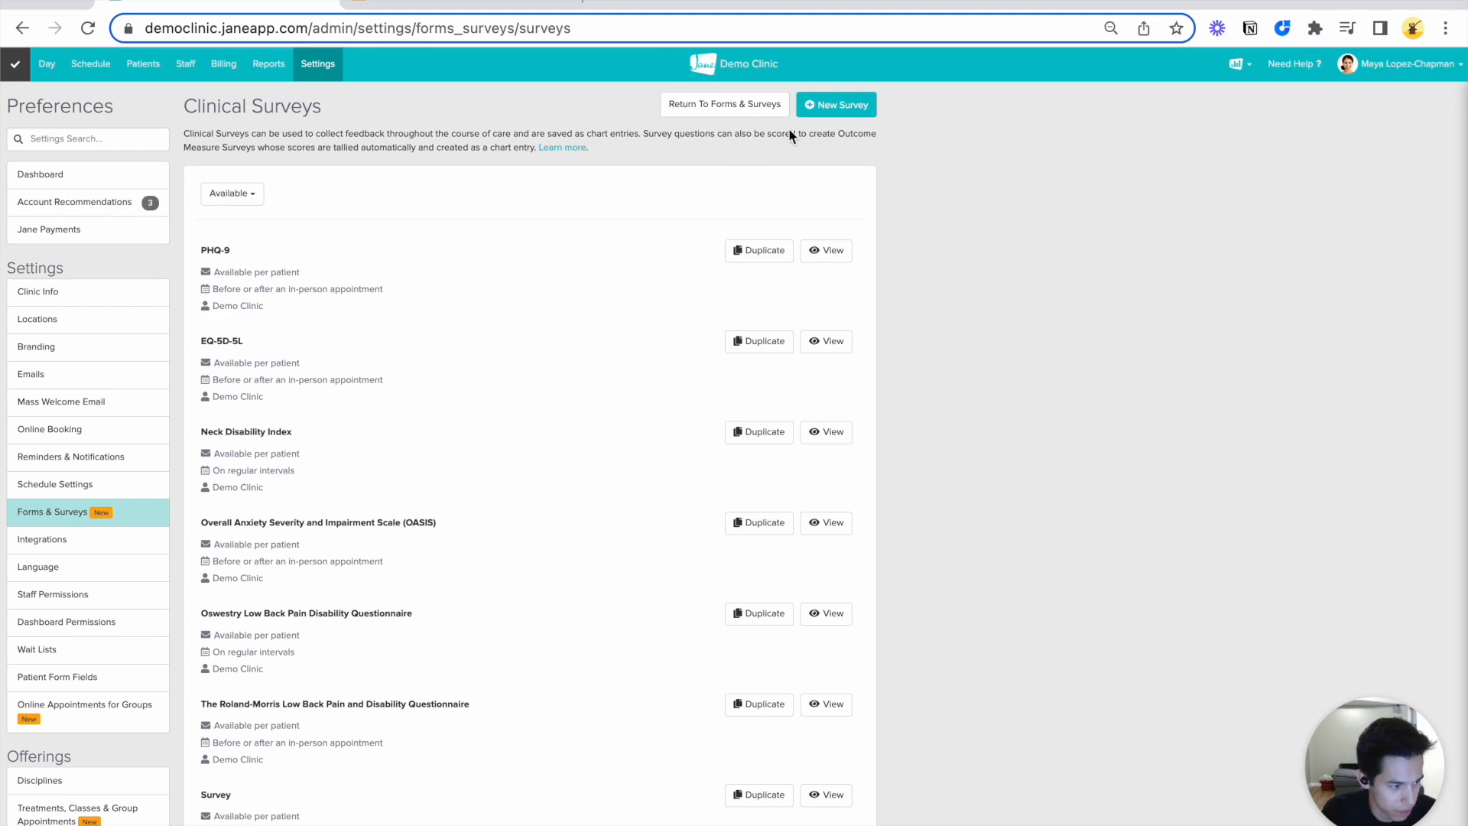
{"action": "left_click", "coordinate": [827, 112]}
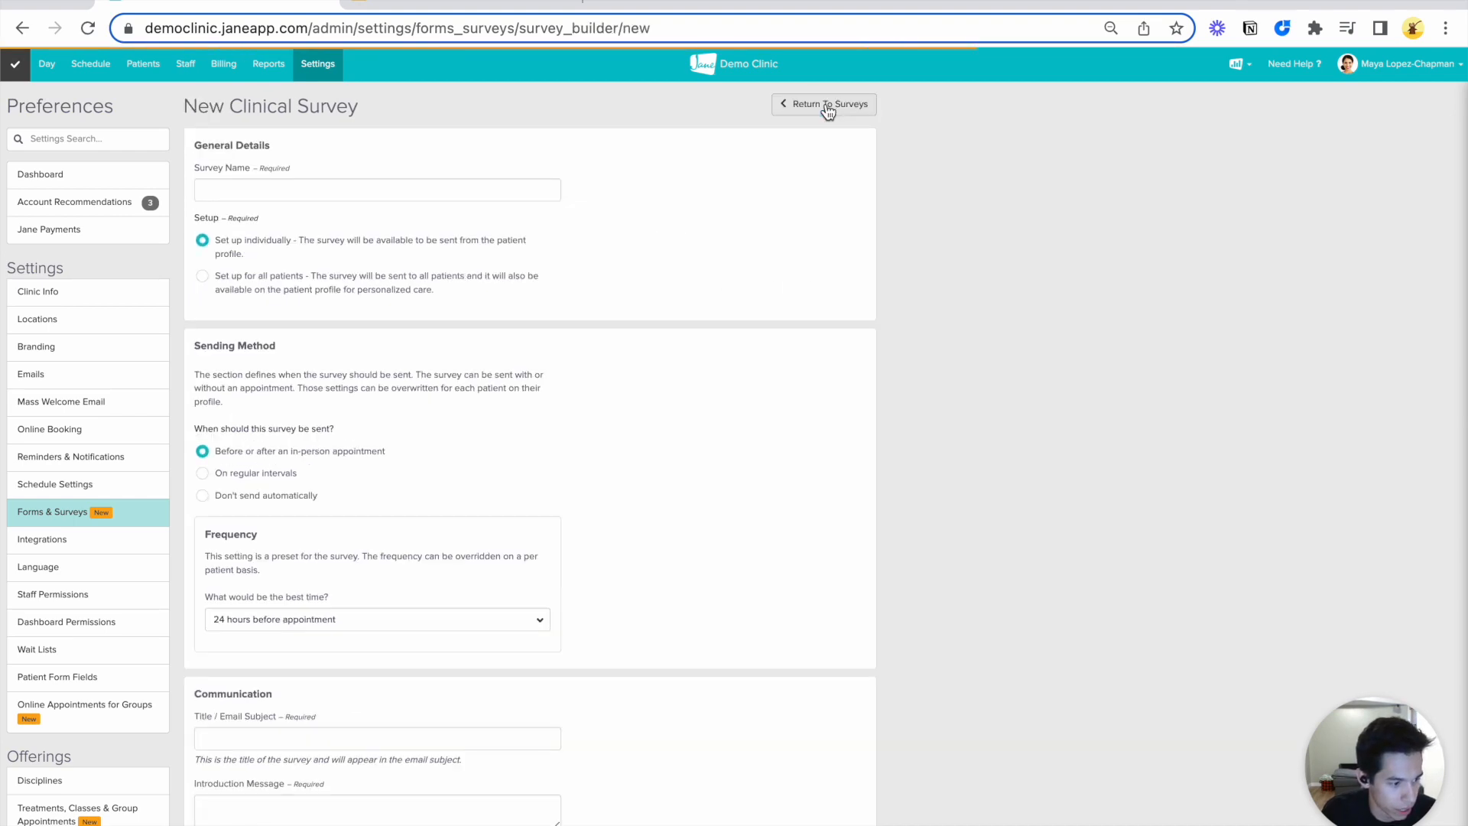
{"action": "left_click", "coordinate": [279, 198]}
{"action": "type", "text": "GAD-7"}
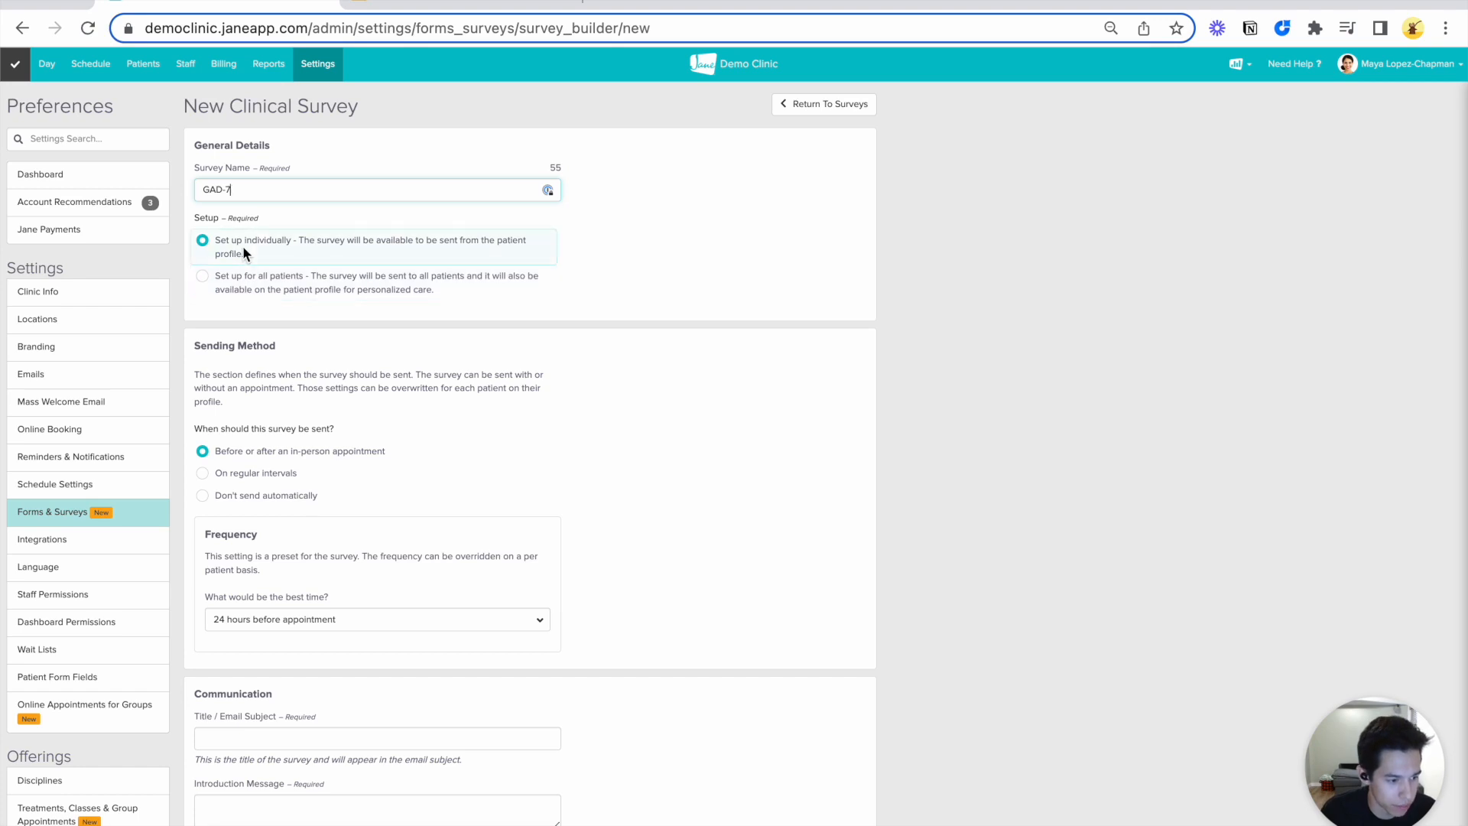
Schedule the survey to be sent on regular intervals, every 3 weeks at 9:00 AM
{"action": "scroll", "coordinate": [264, 375], "scroll_direction": "down", "scroll_amount": 1}
{"action": "scroll", "coordinate": [264, 374], "scroll_direction": "down", "scroll_amount": 1}
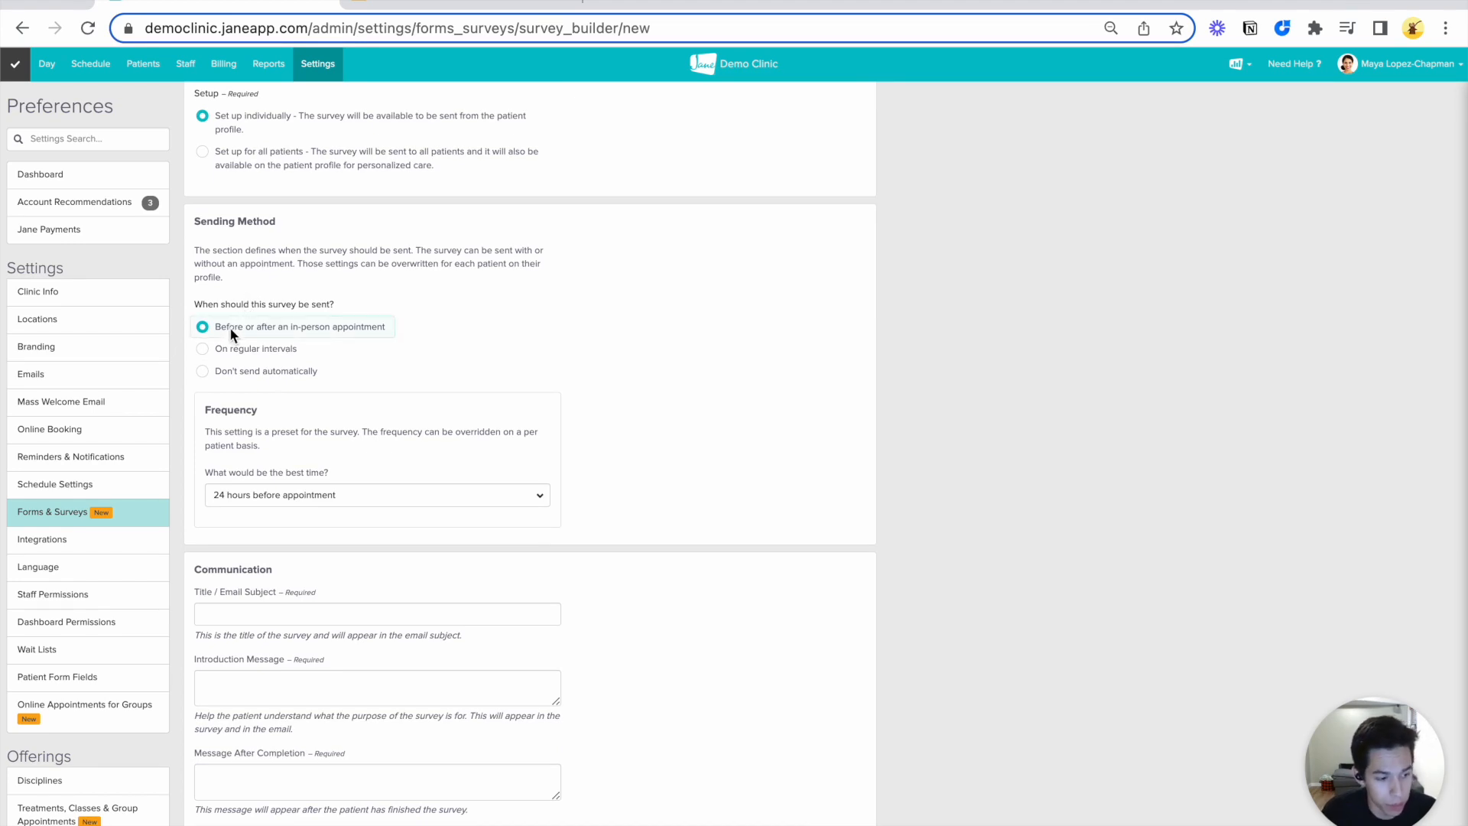
{"action": "left_click", "coordinate": [203, 349]}
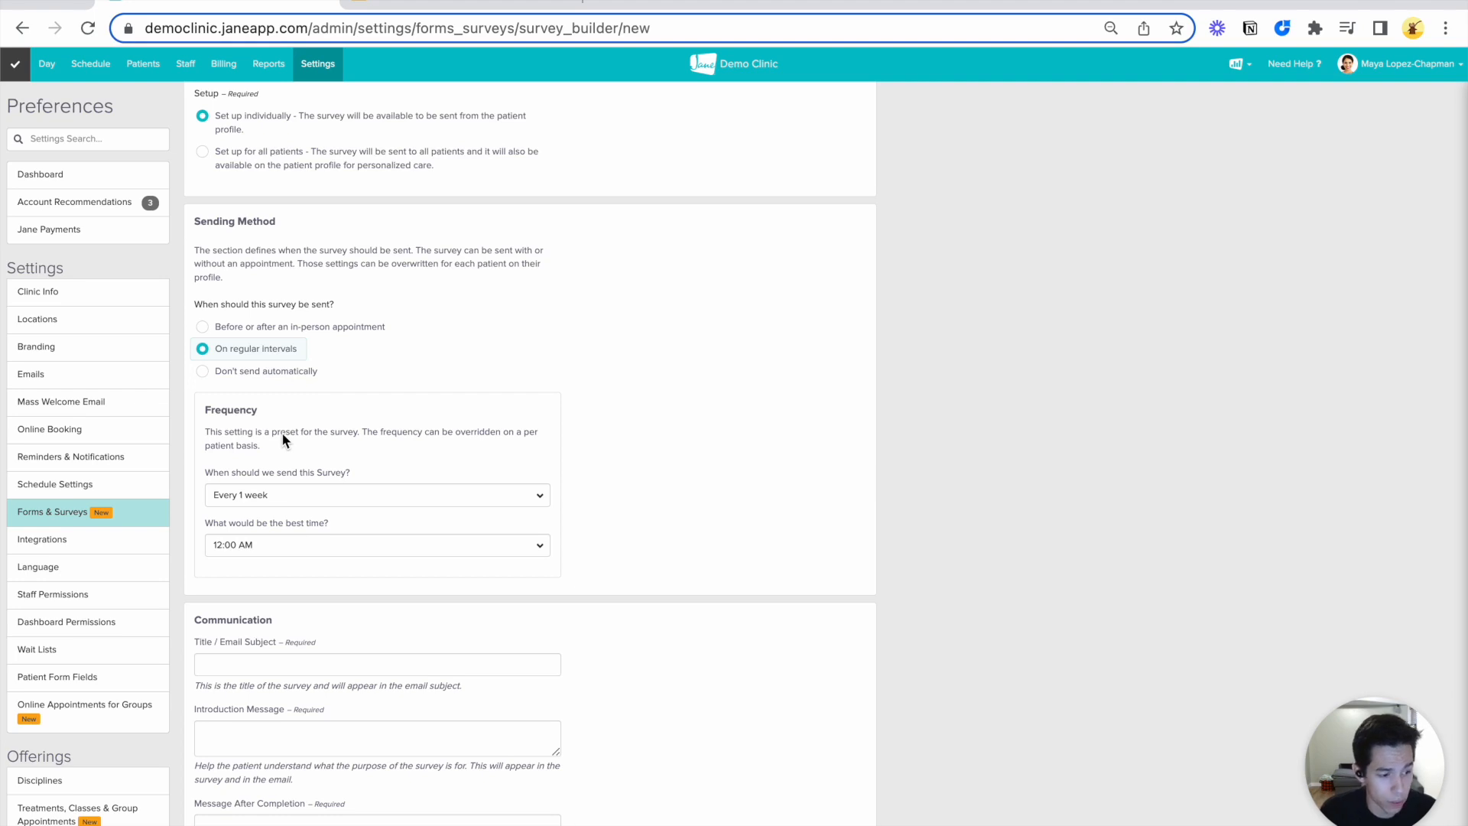
{"action": "left_click", "coordinate": [260, 497]}
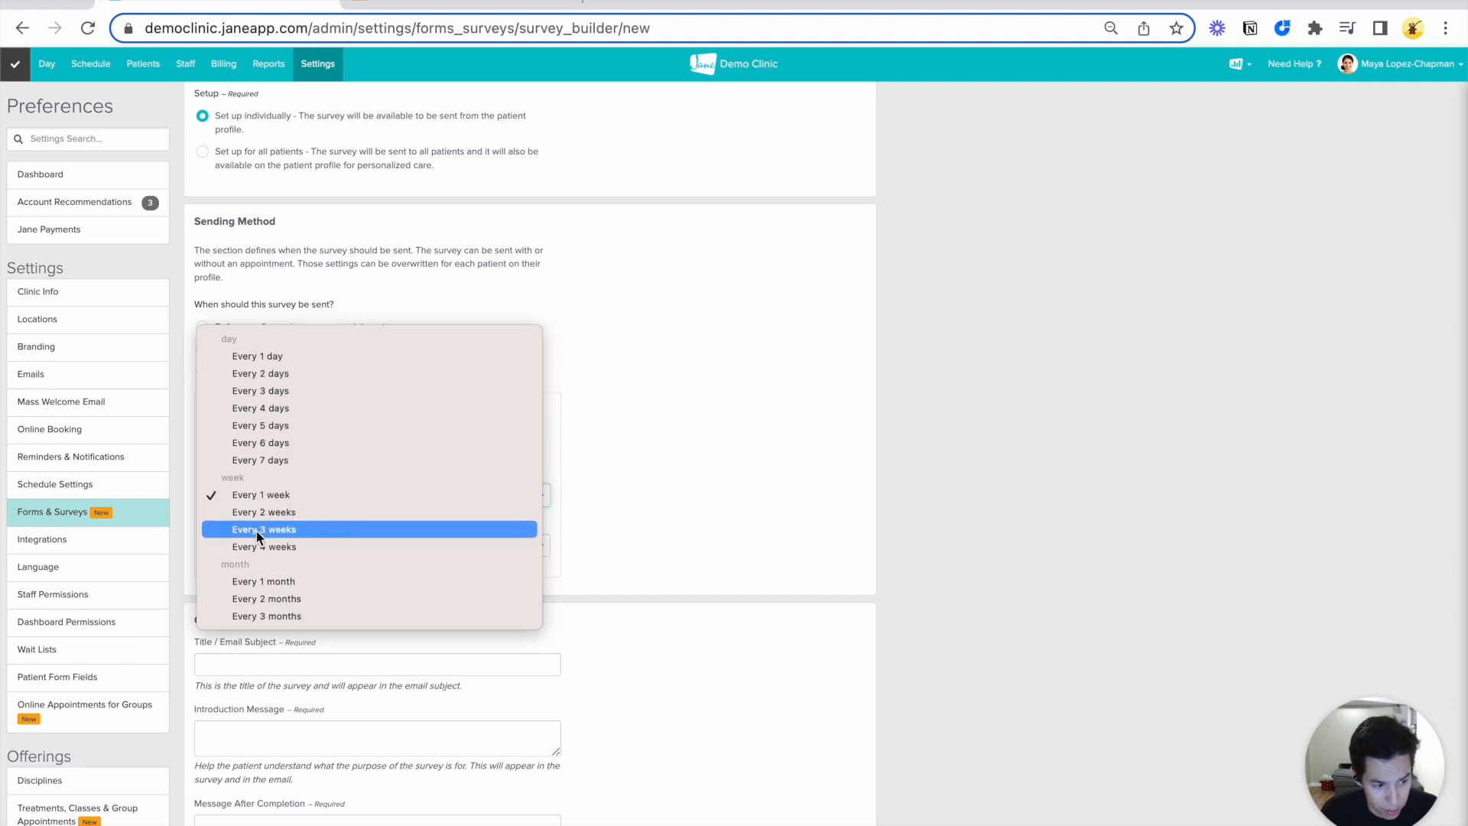
{"action": "left_click", "coordinate": [257, 530]}
{"action": "left_click", "coordinate": [252, 543]}
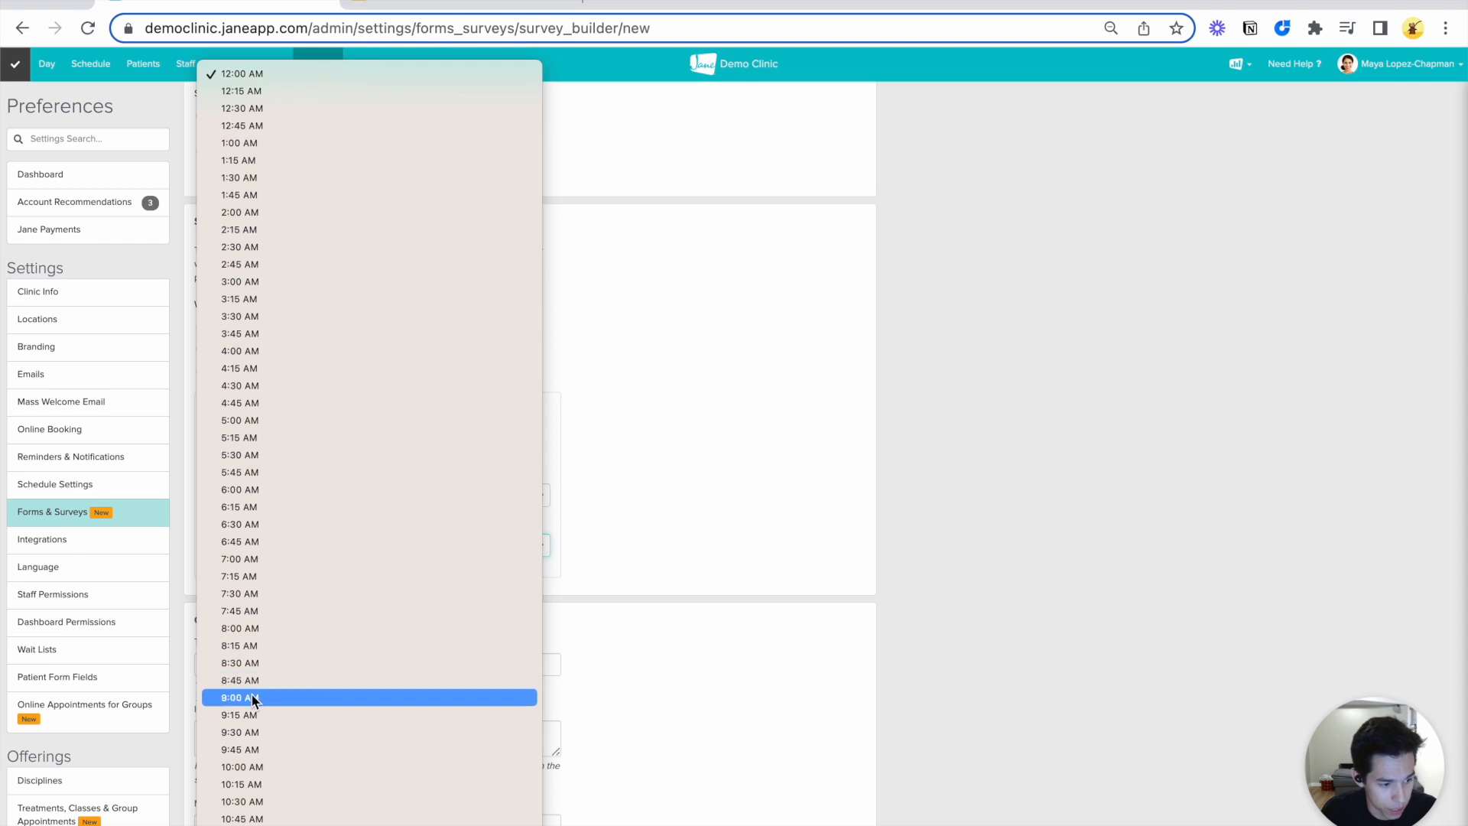
{"action": "left_click", "coordinate": [252, 696]}
{"action": "left_click", "coordinate": [615, 549]}
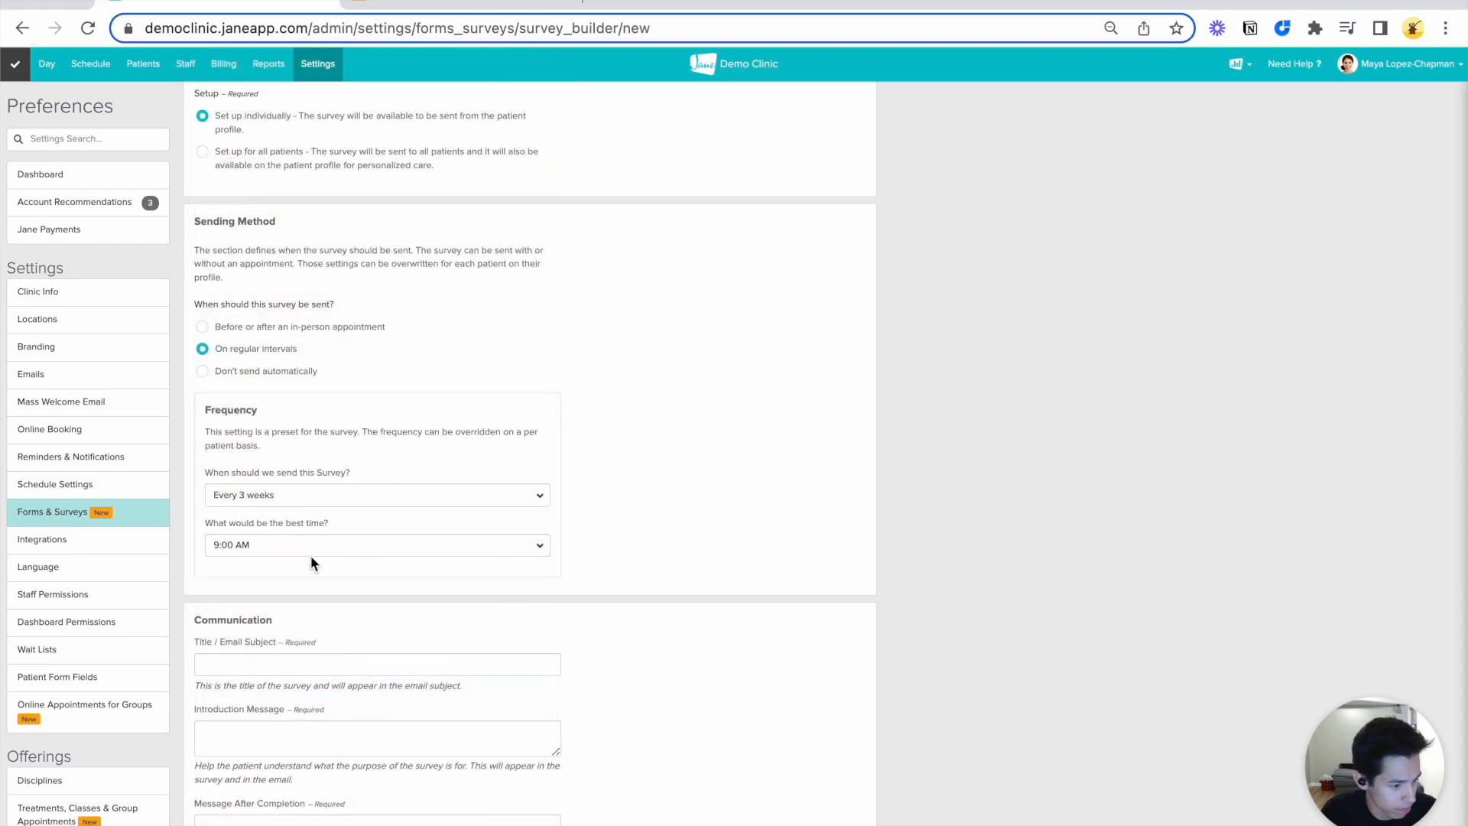
Enter email subject "Please fill out this form", introduction "Thank you for taking the time to fill out this form." and completion message "Thank you, see you soon."
{"action": "scroll", "coordinate": [311, 563], "scroll_direction": "down", "scroll_amount": 4}
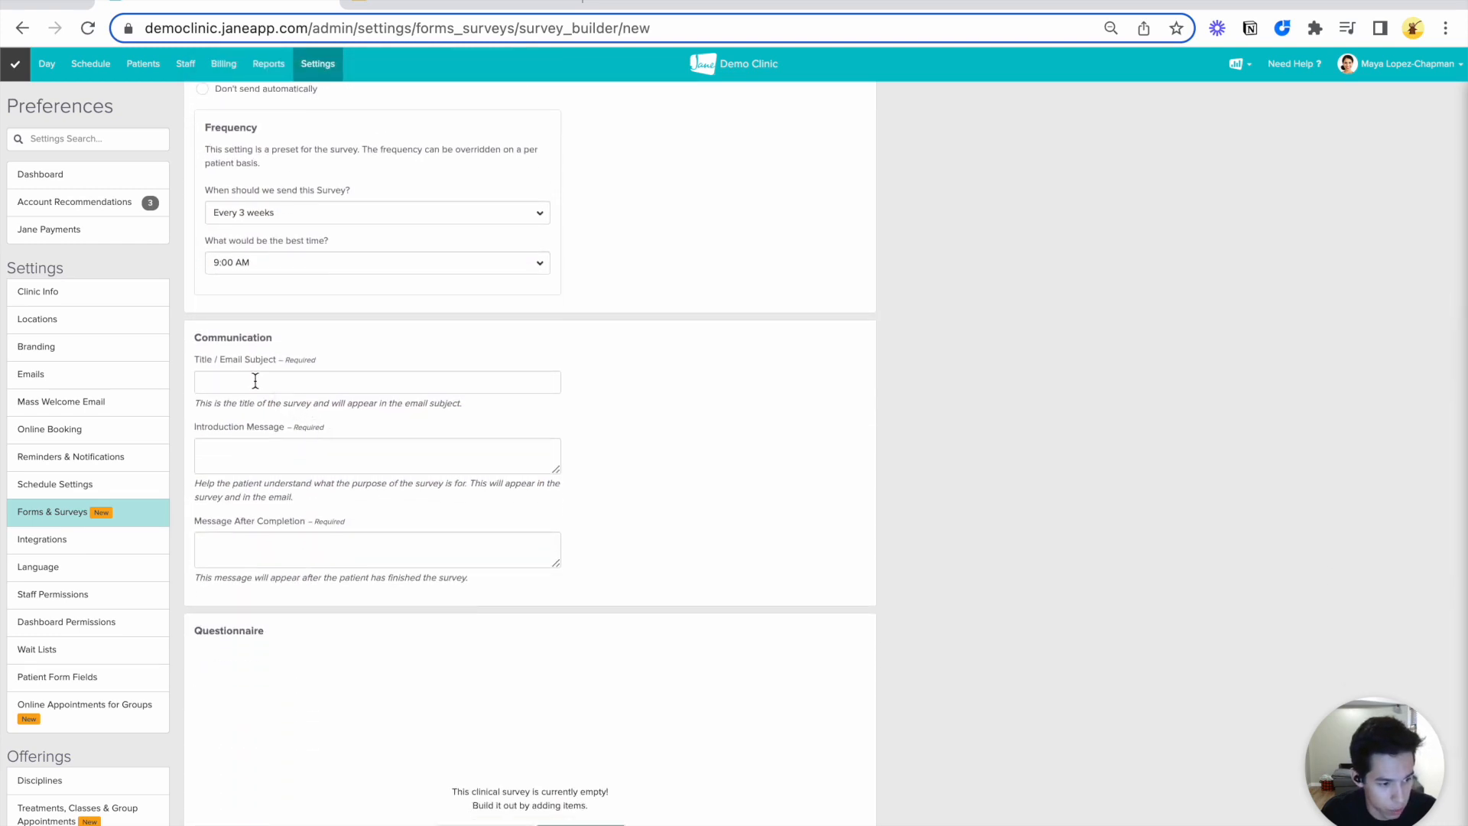
{"action": "left_click", "coordinate": [253, 380]}
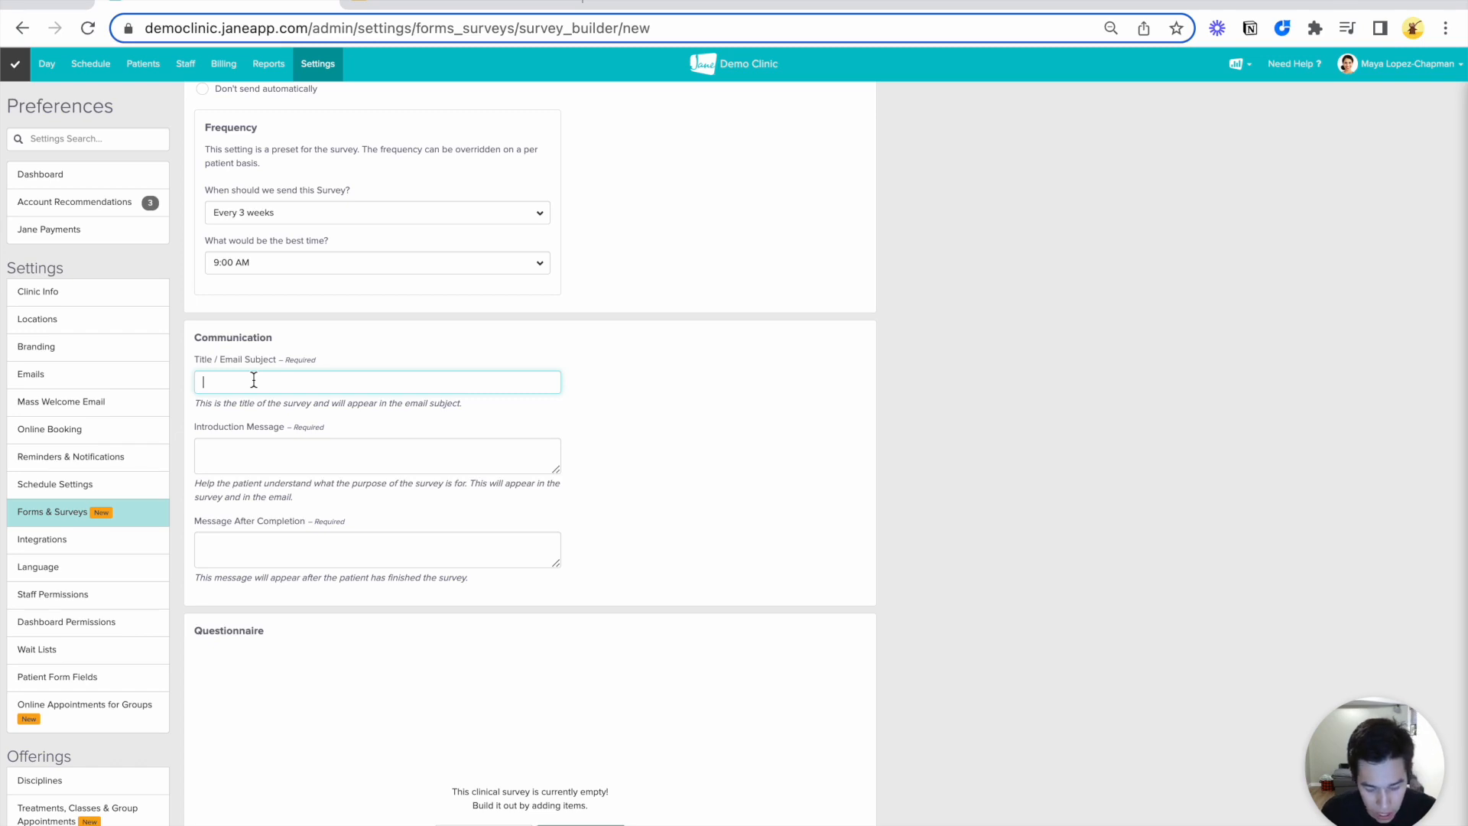
{"action": "type", "text": "Please"}
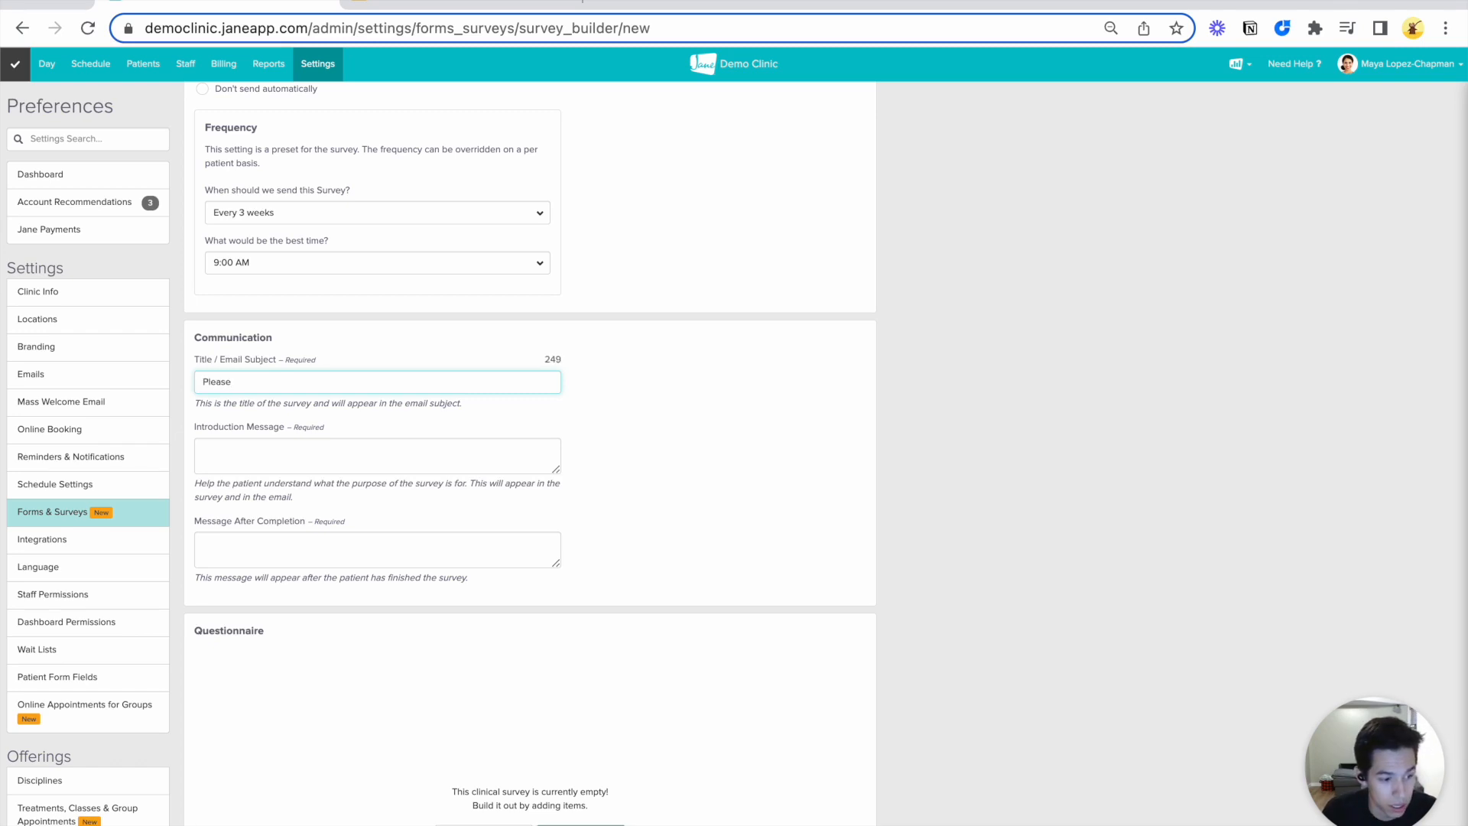
{"action": "type", "text": " fill out this form"}
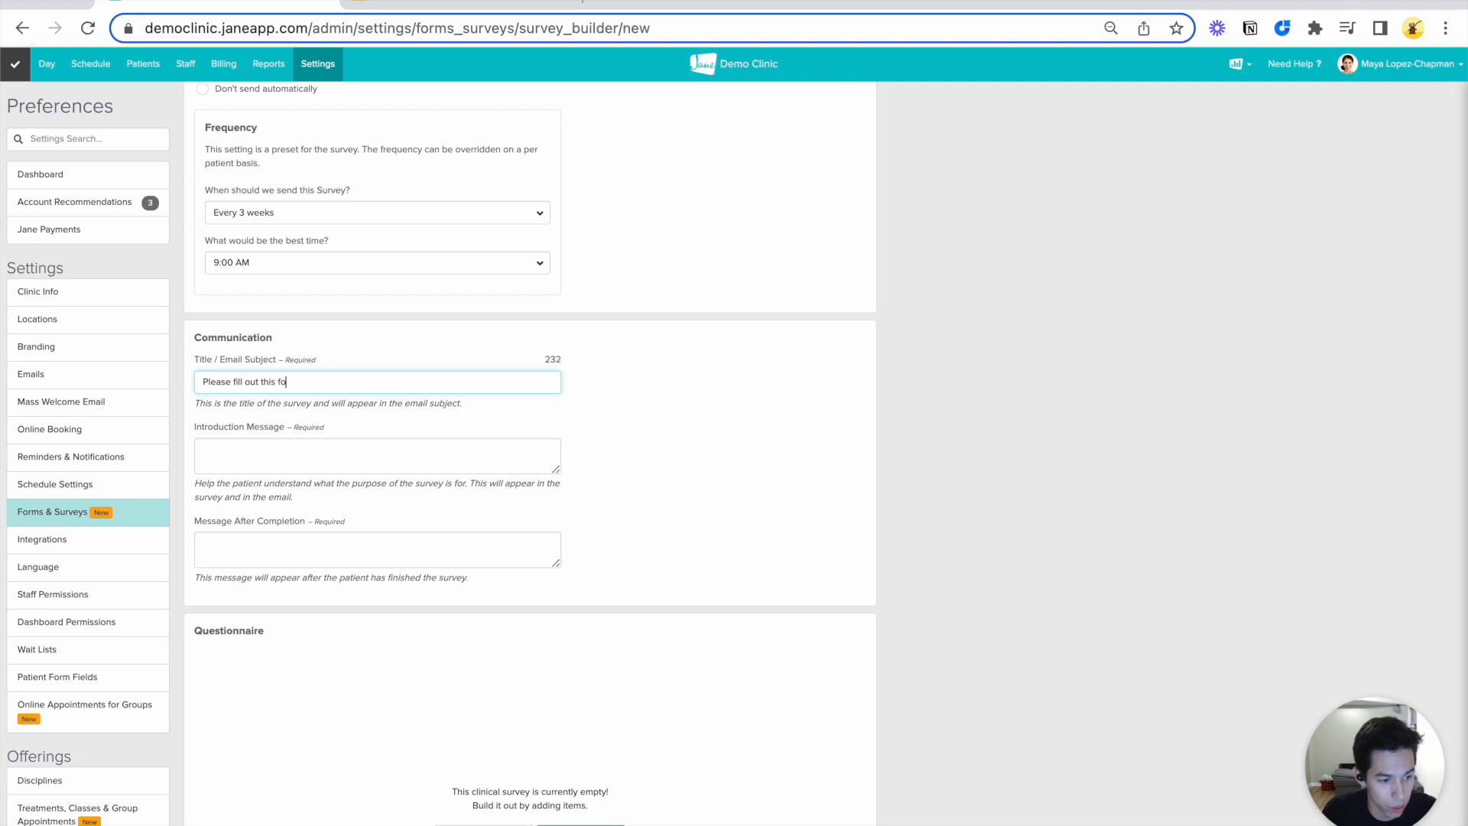
{"action": "key", "text": "Tab"}
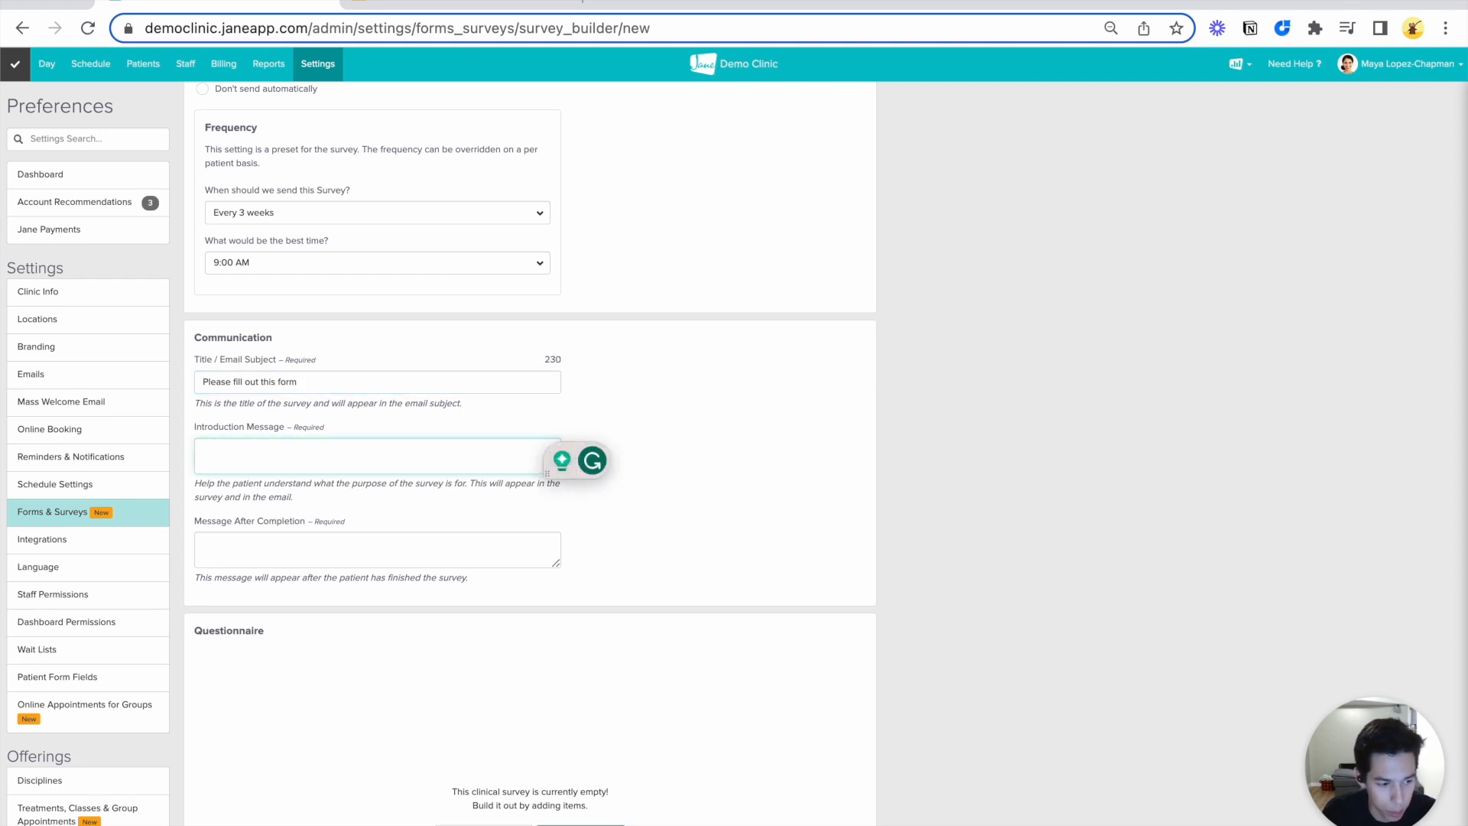
{"action": "type", "text": "Thank you for taking the time to fill out this form."}
{"action": "left_click", "coordinate": [269, 543]}
{"action": "type", "text": "Thank you, see you soon."}
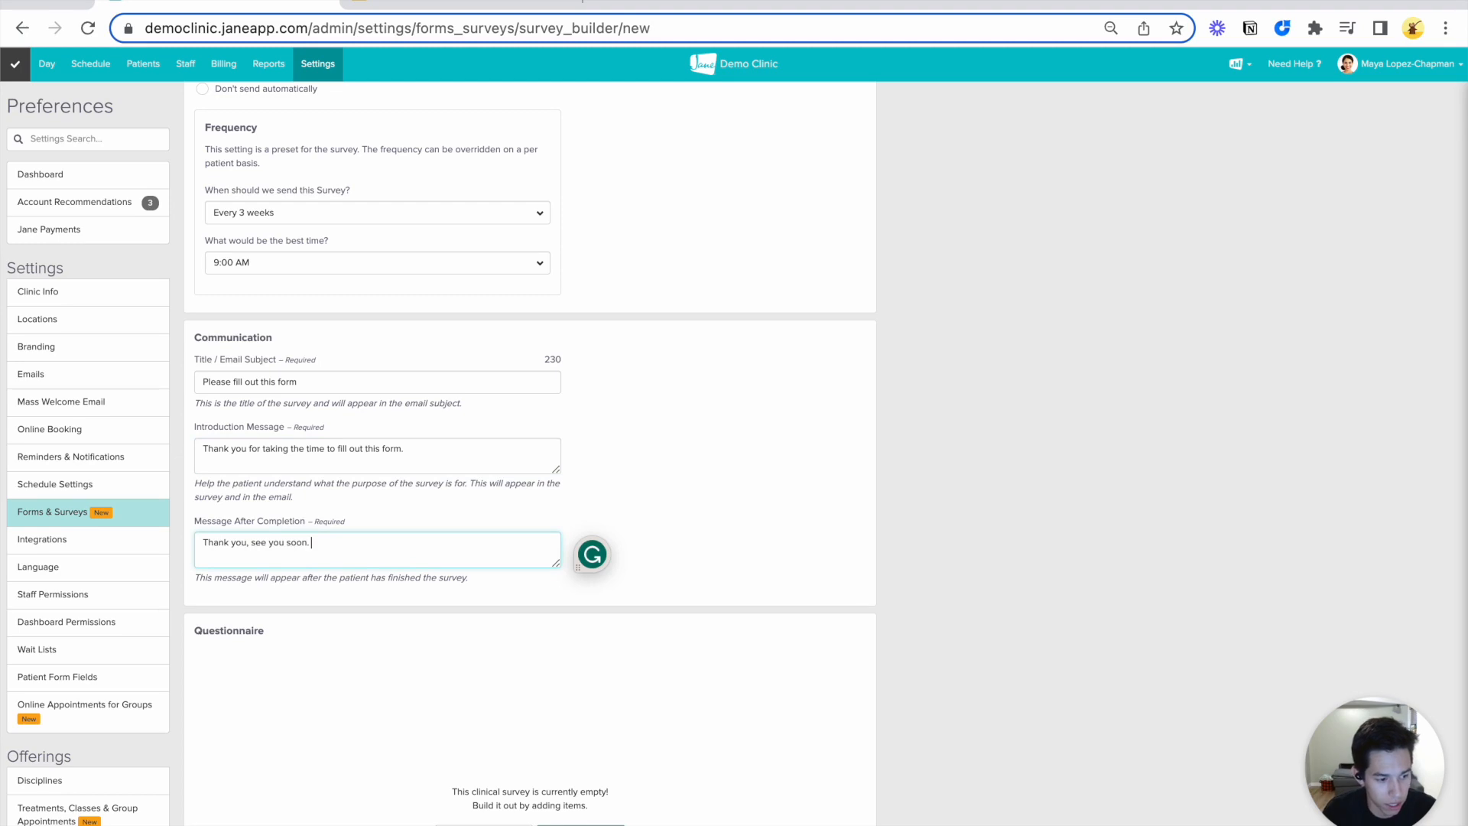
Search the questionnaire's template library for GAD-7 and look through the matches for a scored template
{"action": "scroll", "coordinate": [442, 522], "scroll_direction": "down", "scroll_amount": 2}
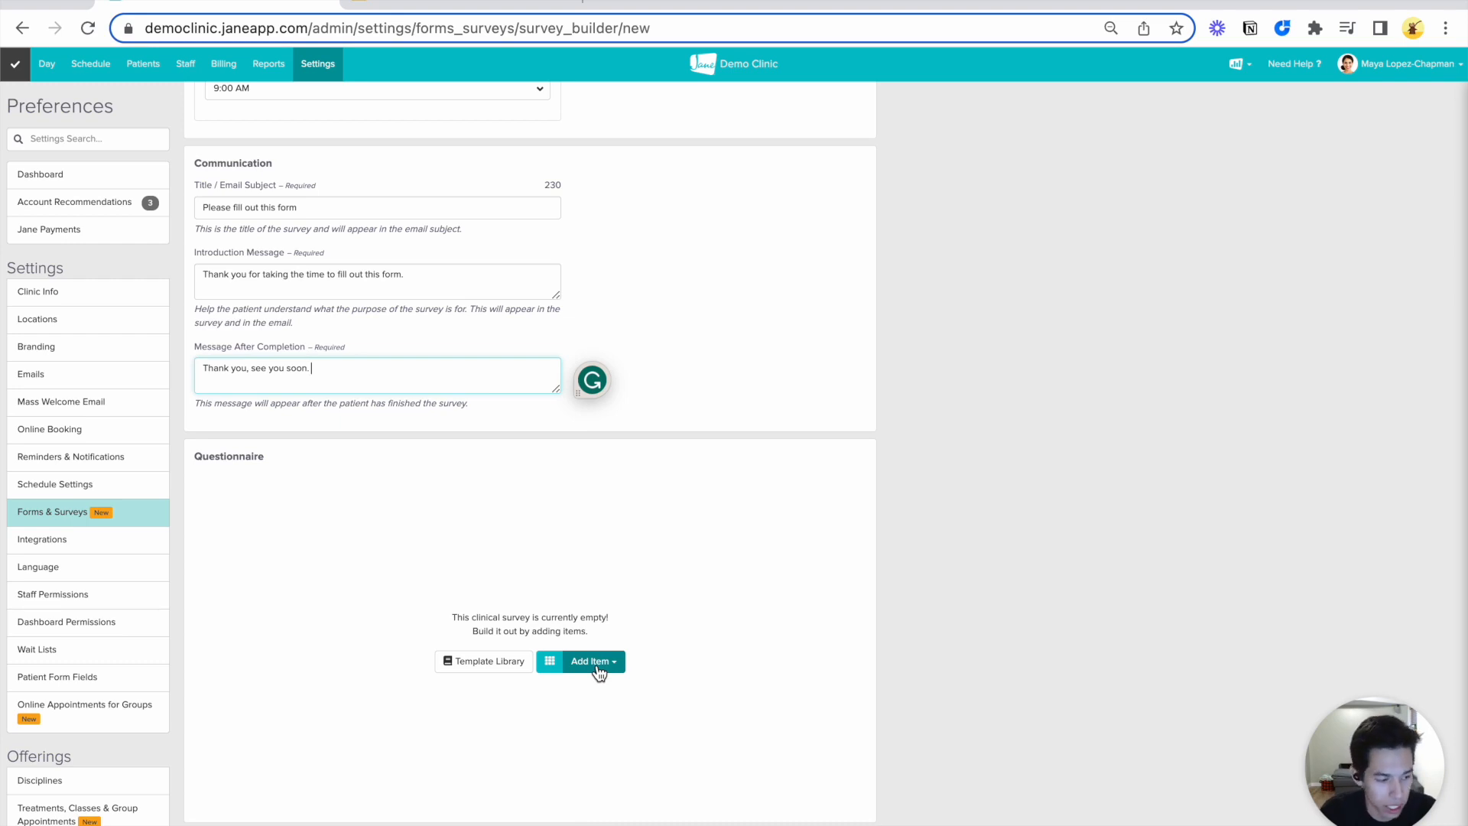
{"action": "left_click", "coordinate": [481, 670]}
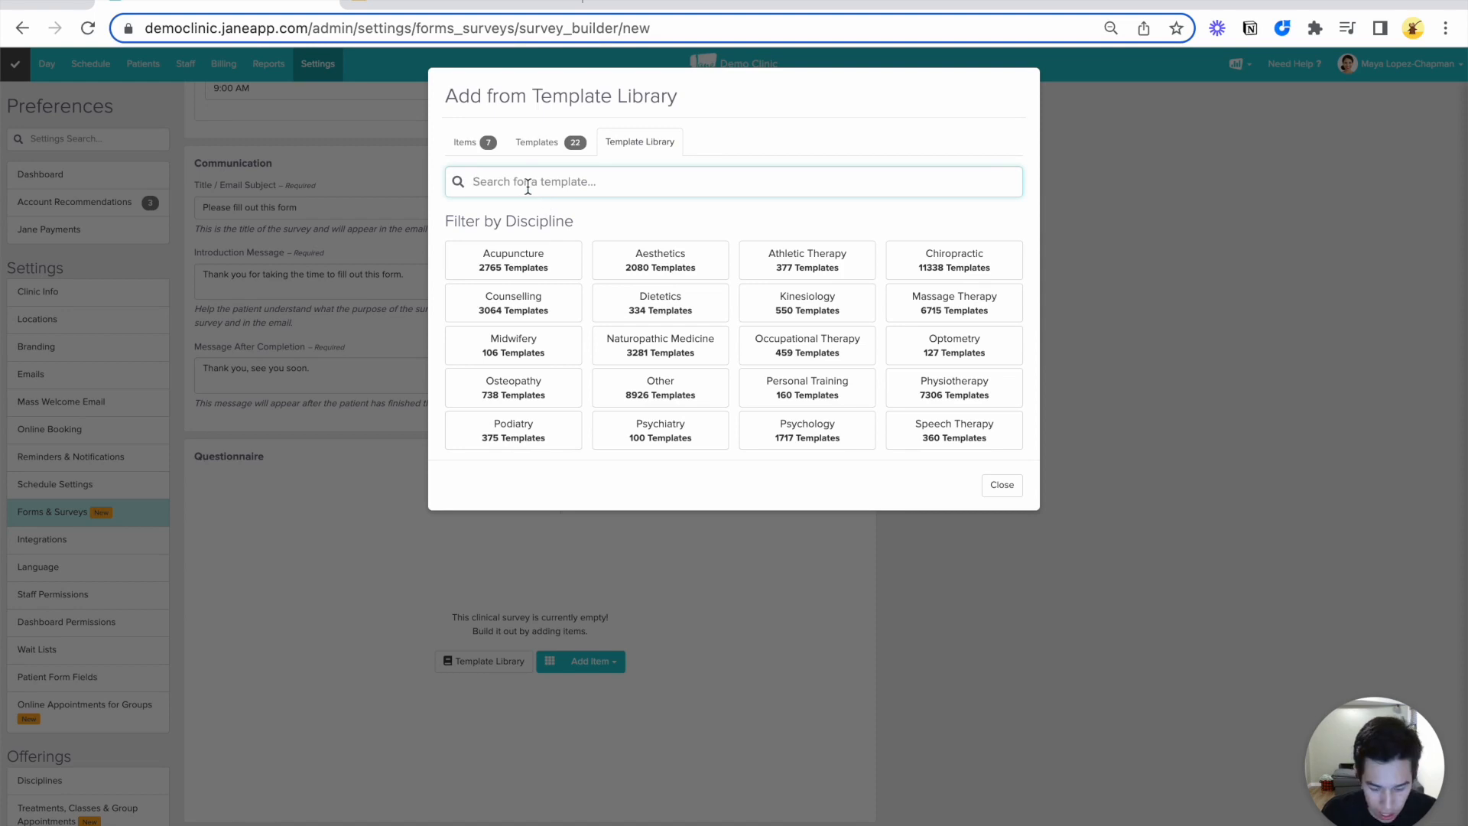
{"action": "type", "text": "GAD-7"}
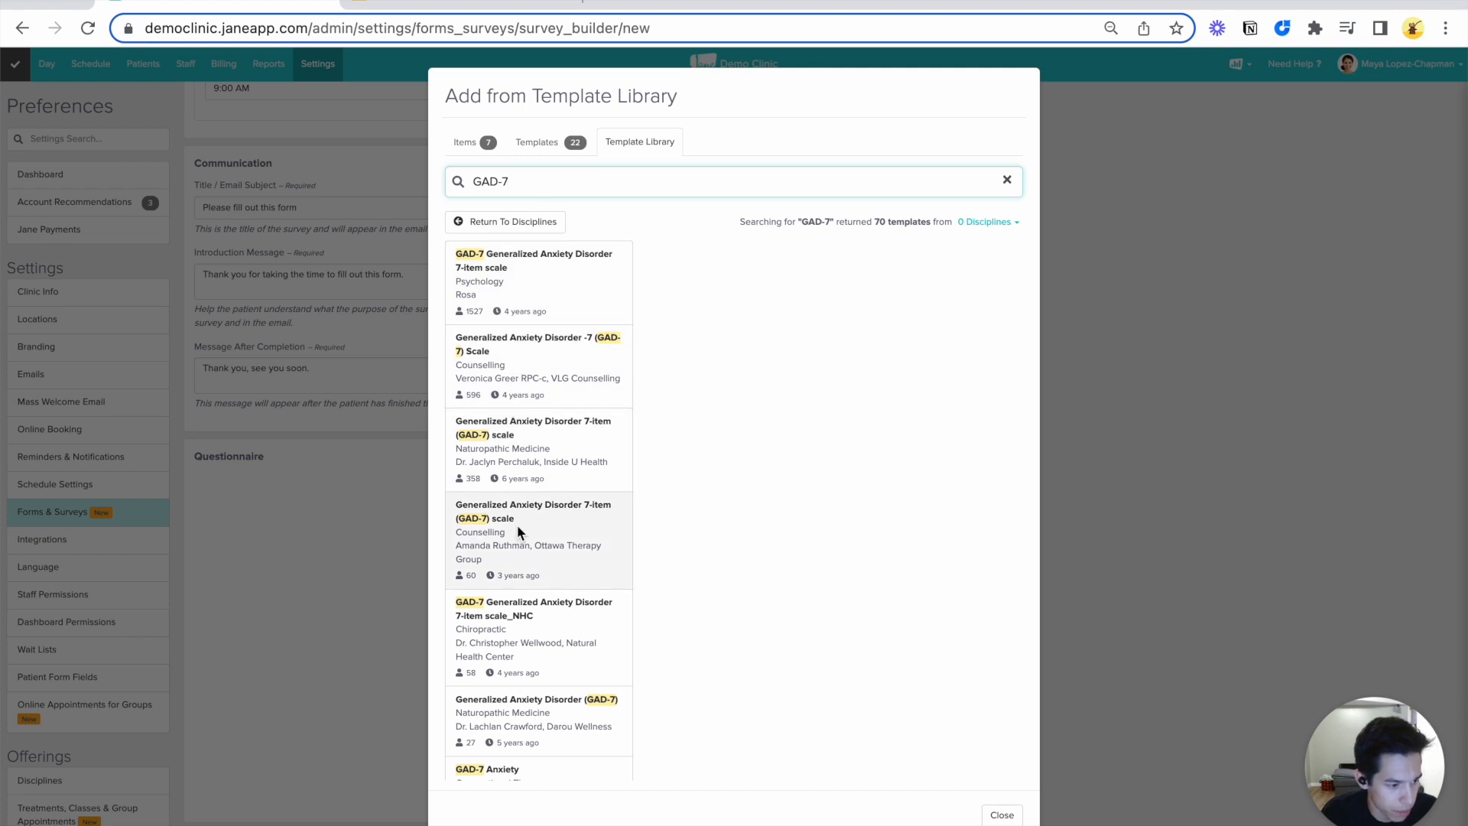
{"action": "scroll", "coordinate": [517, 532], "scroll_direction": "down", "scroll_amount": 6}
{"action": "scroll", "coordinate": [517, 529], "scroll_direction": "down", "scroll_amount": 4}
{"action": "scroll", "coordinate": [517, 529], "scroll_direction": "down", "scroll_amount": 1}
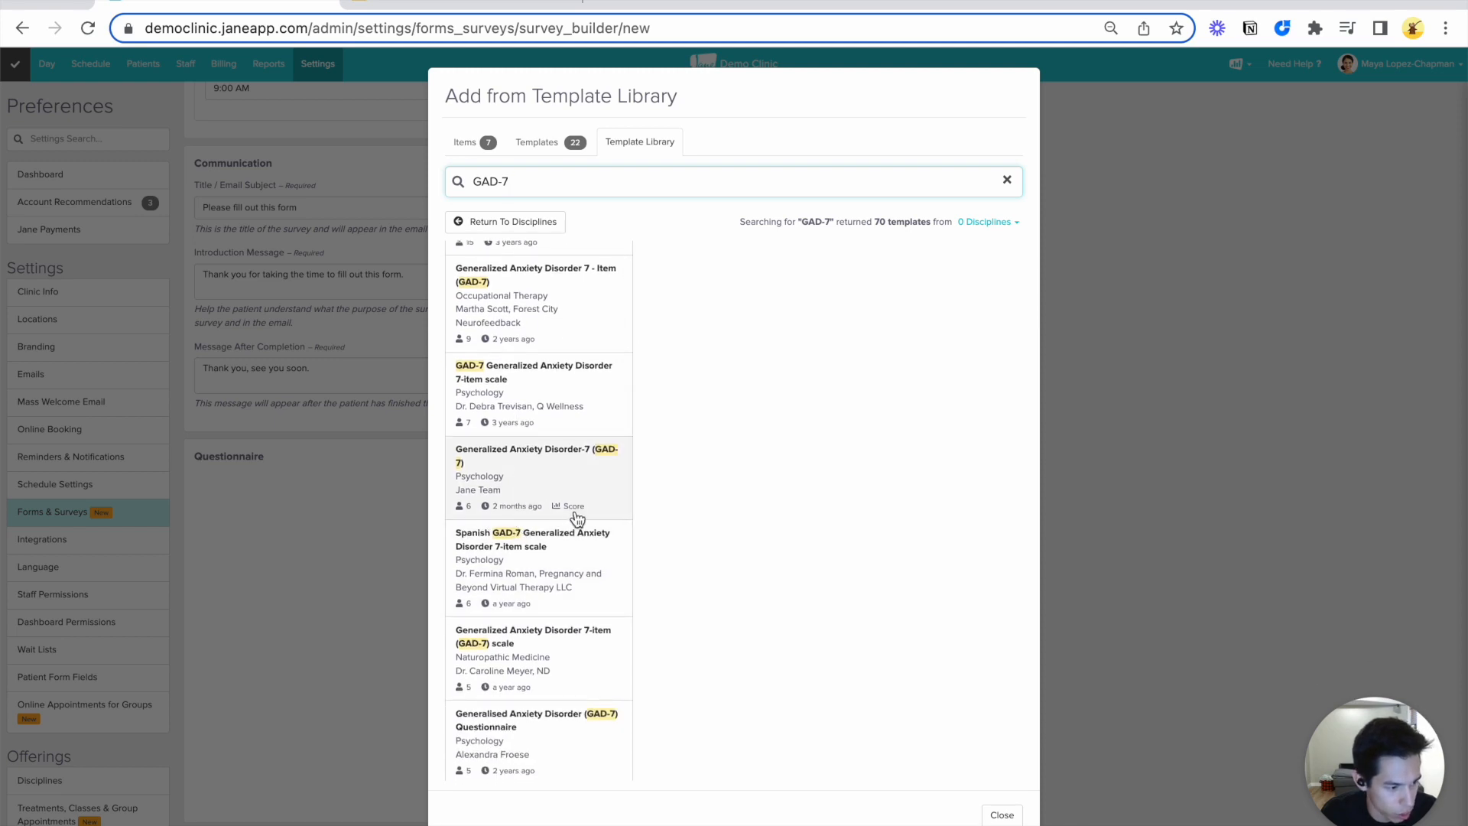
Preview the Q Wellness "GAD-7 Generalized Anxiety Disorder 7-item scale" template down to its total score field
{"action": "left_click", "coordinate": [506, 405]}
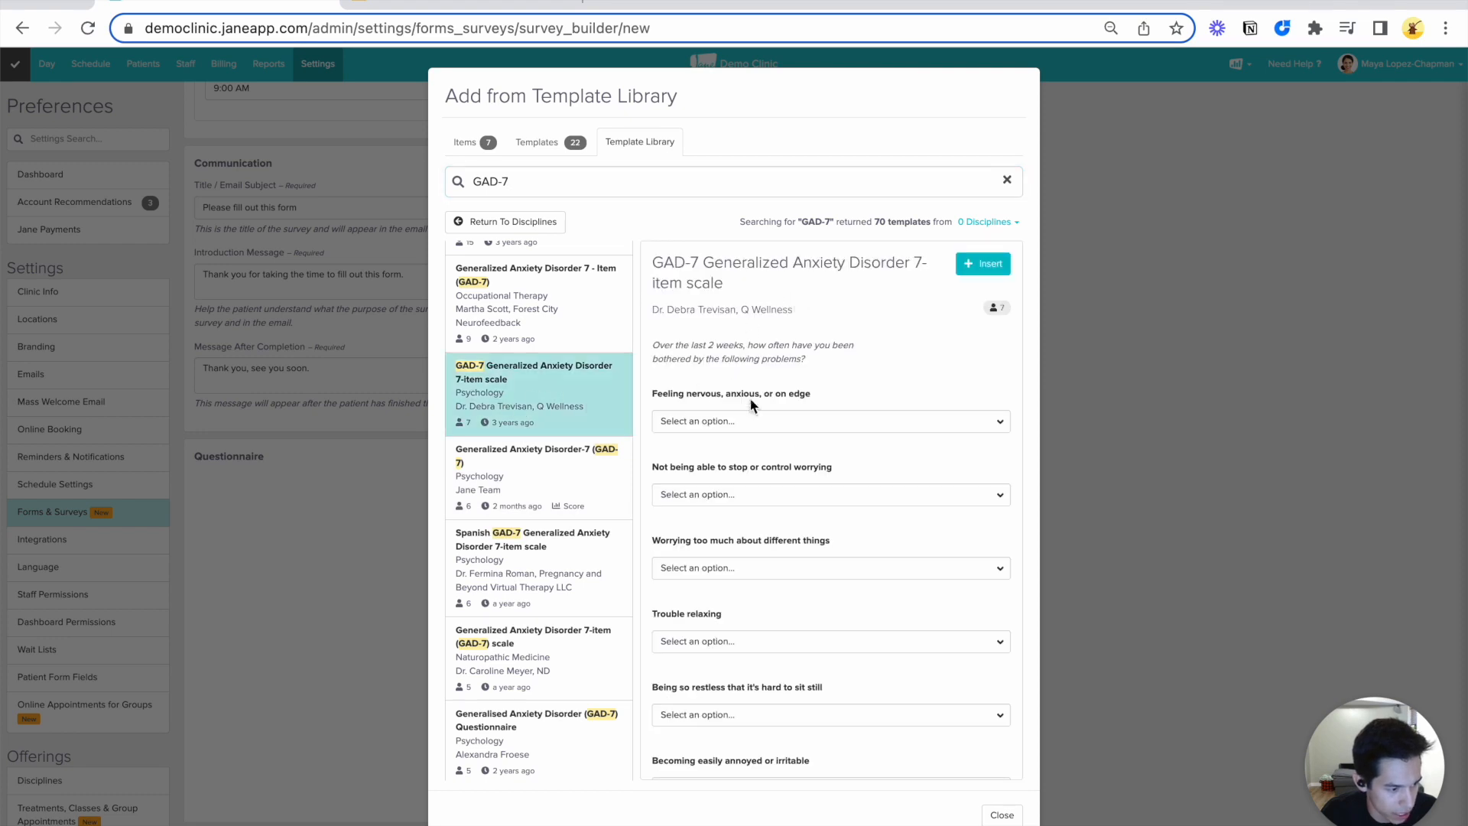
{"action": "scroll", "coordinate": [769, 531], "scroll_direction": "down", "scroll_amount": 5}
{"action": "scroll", "coordinate": [770, 540], "scroll_direction": "down", "scroll_amount": 2}
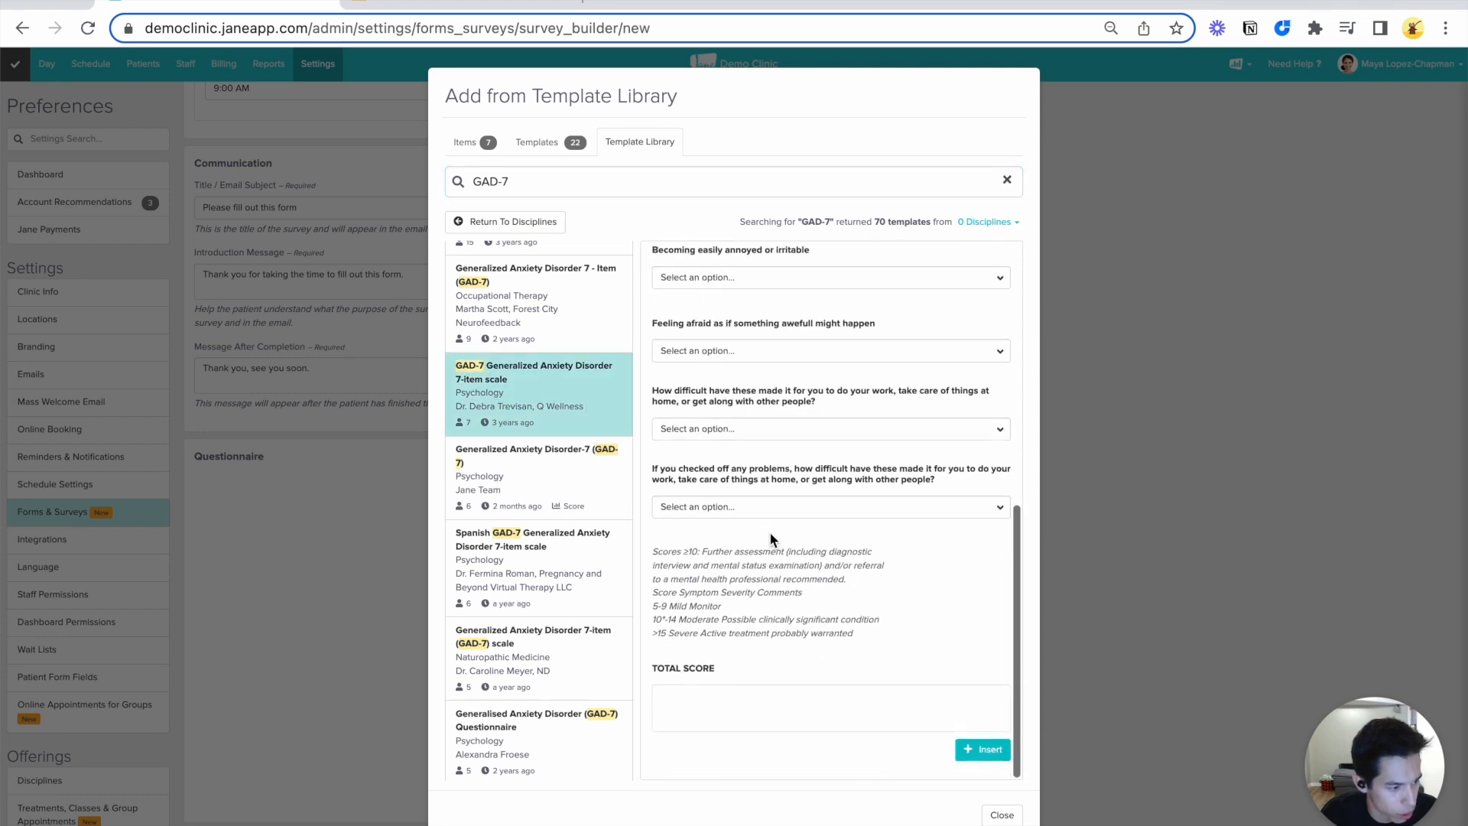
Review the Jane Team's scored "Generalized Anxiety Disorder-7 (GAD-7)" template and insert it into the questionnaire
{"action": "left_click", "coordinate": [546, 480]}
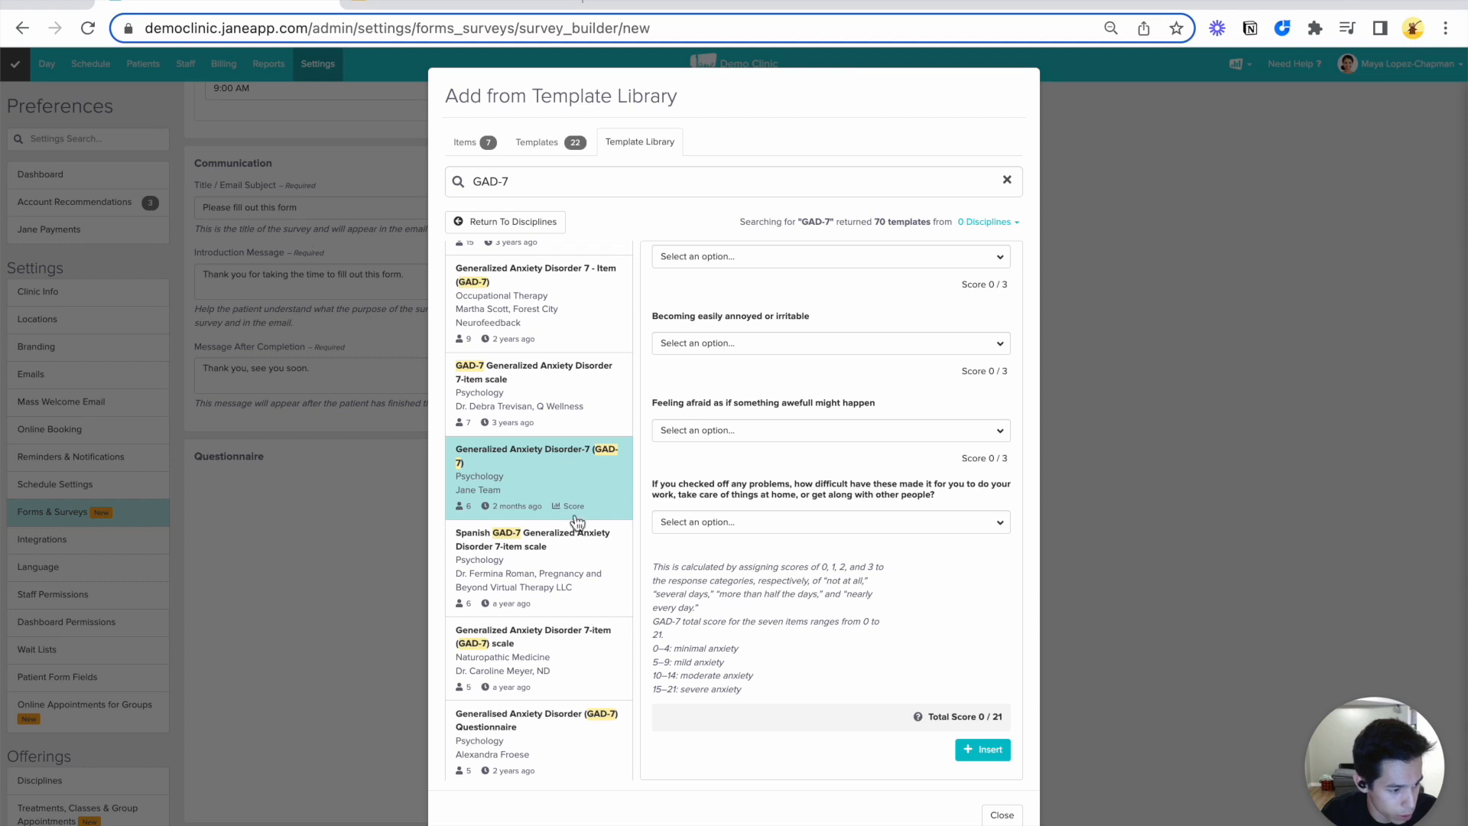
{"action": "scroll", "coordinate": [805, 421], "scroll_direction": "up", "scroll_amount": 5}
{"action": "scroll", "coordinate": [807, 421], "scroll_direction": "up", "scroll_amount": 3}
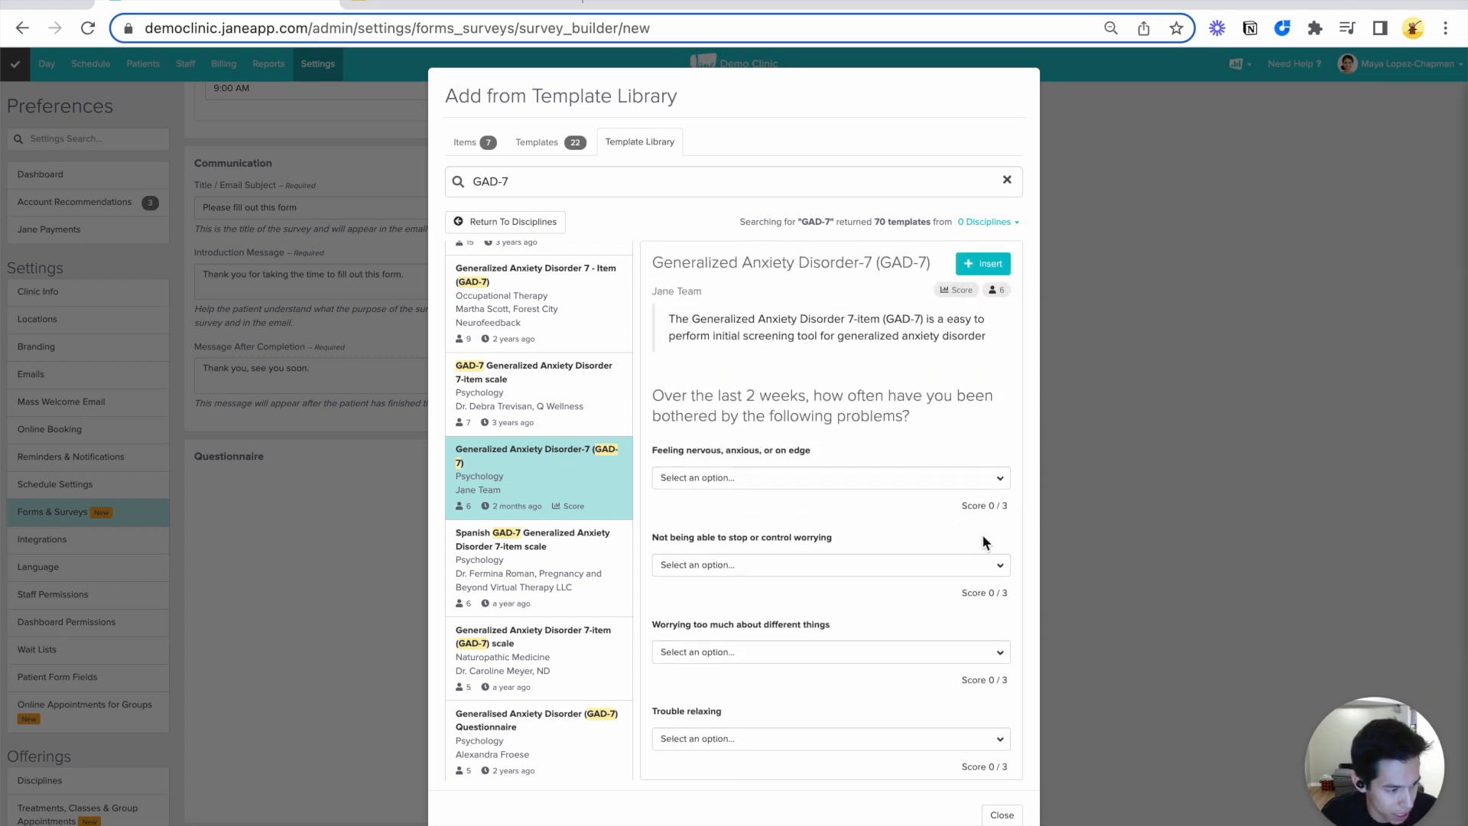
{"action": "scroll", "coordinate": [983, 537], "scroll_direction": "down", "scroll_amount": 8}
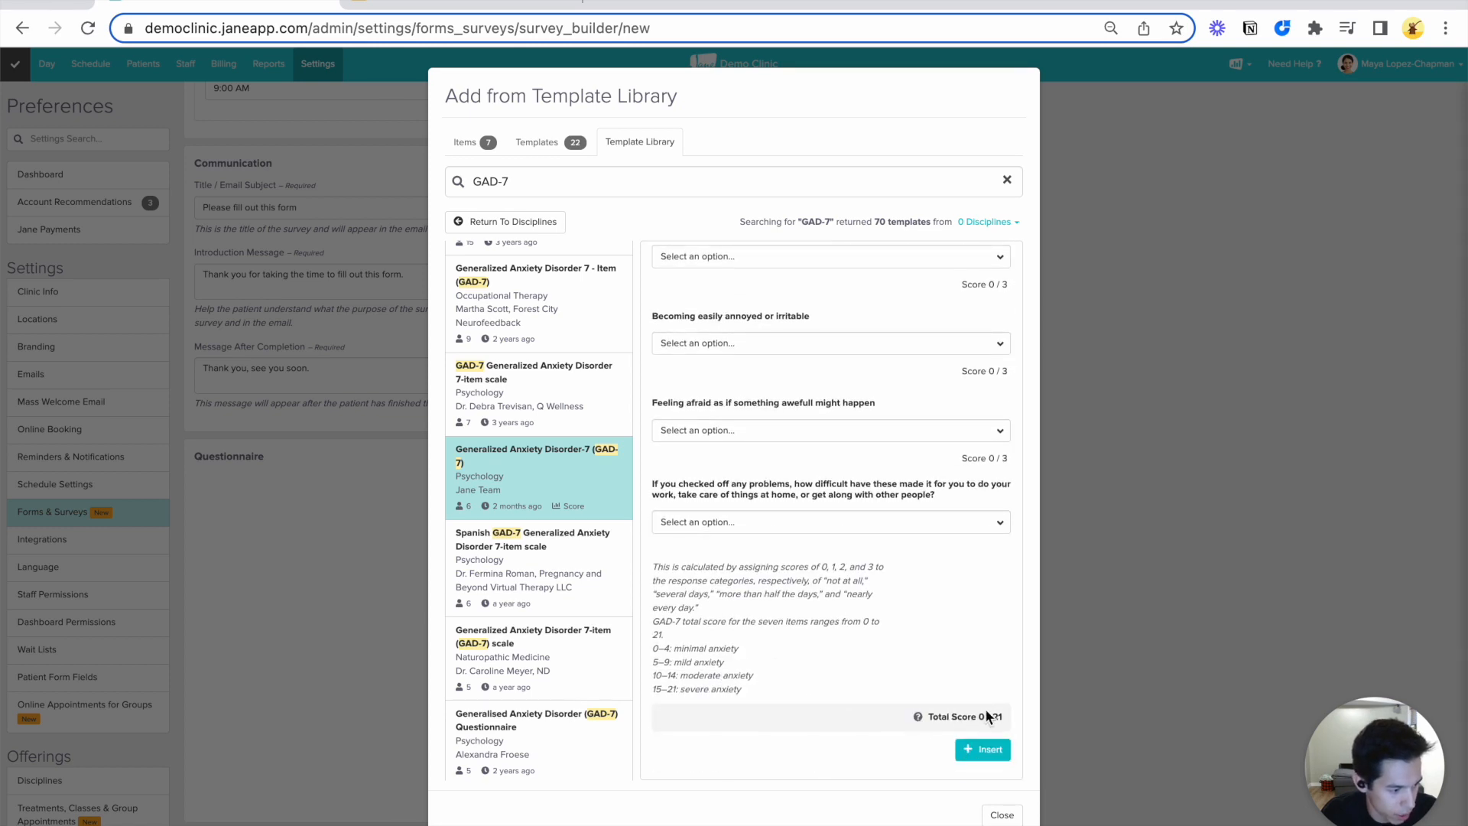
{"action": "left_click", "coordinate": [983, 750]}
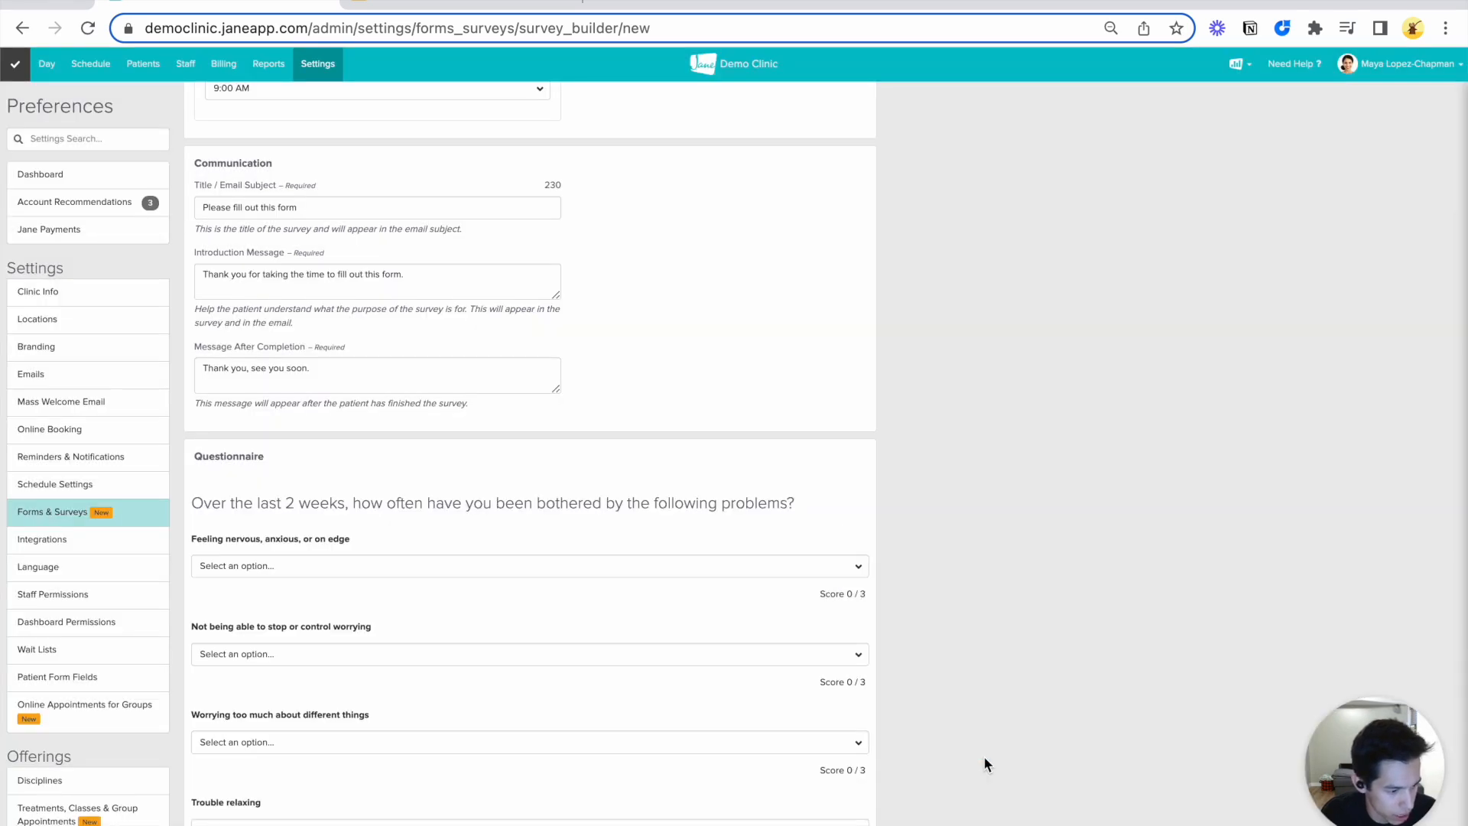
Save the new survey and locate GAD-7 in the list of clinical surveys
{"action": "scroll", "coordinate": [401, 578], "scroll_direction": "down", "scroll_amount": 8}
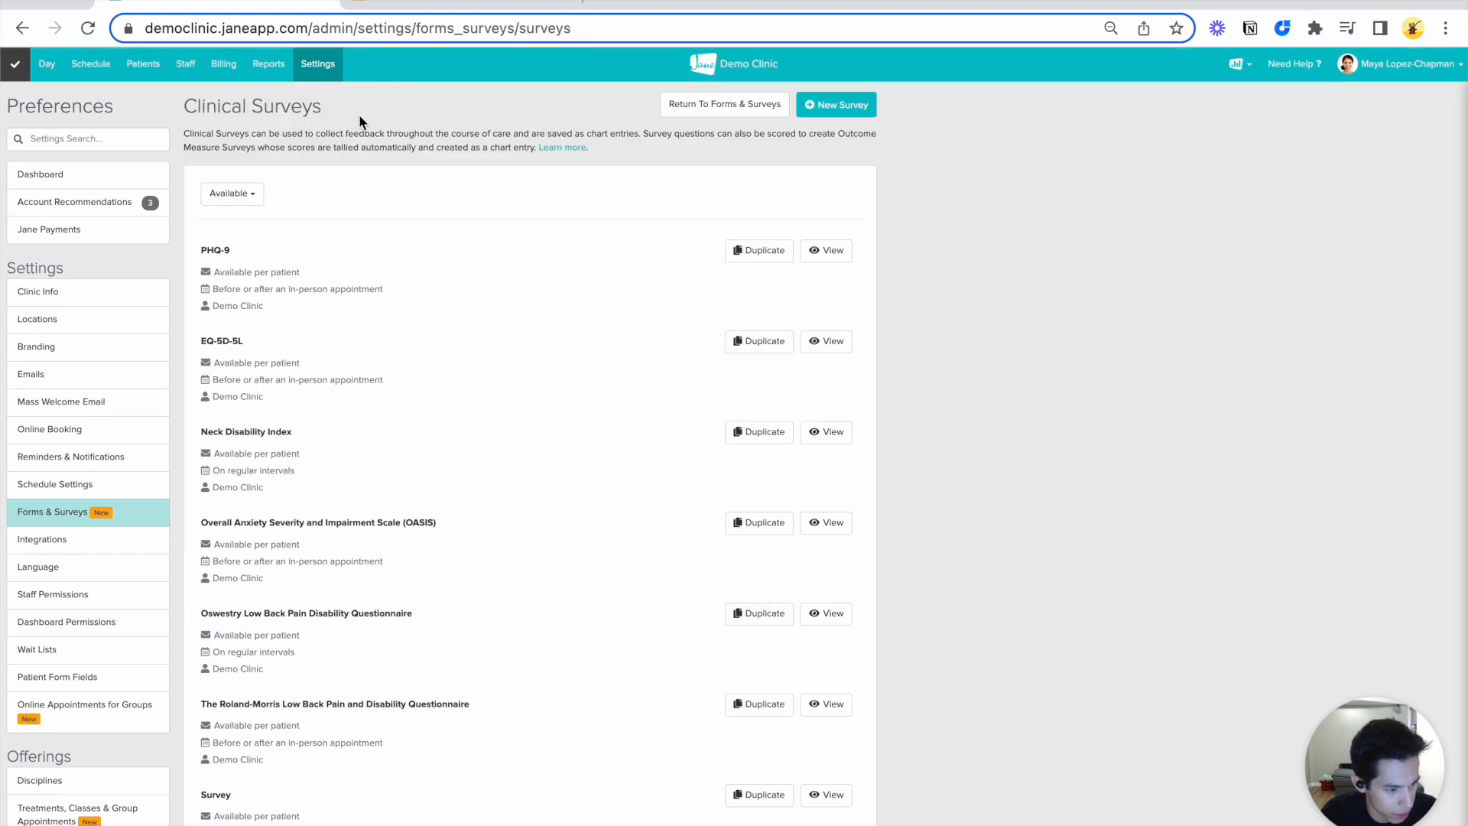
{"action": "scroll", "coordinate": [360, 498], "scroll_direction": "down", "scroll_amount": 3}
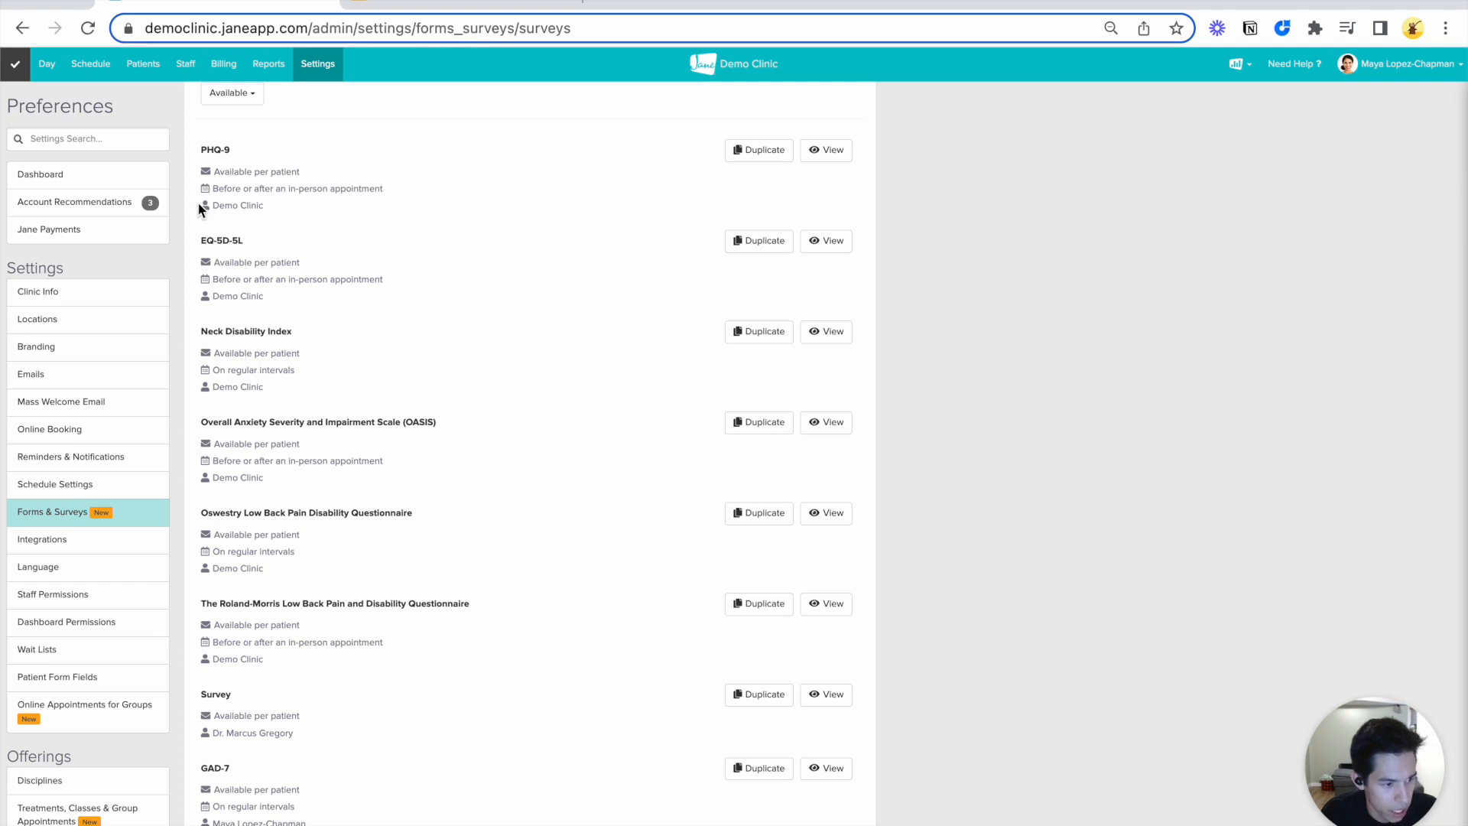
Make the Overall Anxiety Severity and Impairment Scale (OASIS) survey available in the signed-in practitioner's staff profile
{"action": "left_click", "coordinate": [185, 76]}
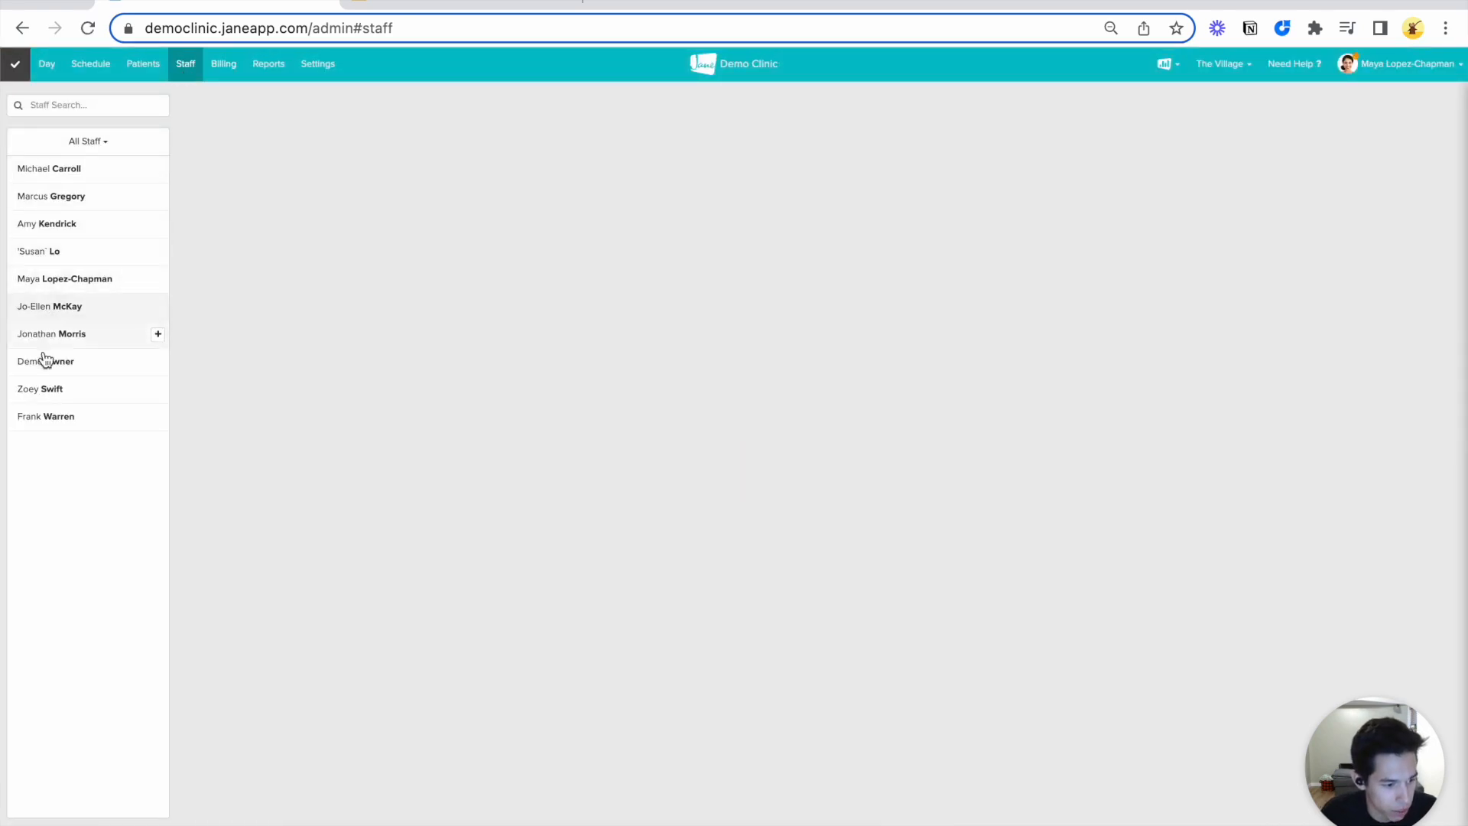
{"action": "left_click", "coordinate": [48, 280]}
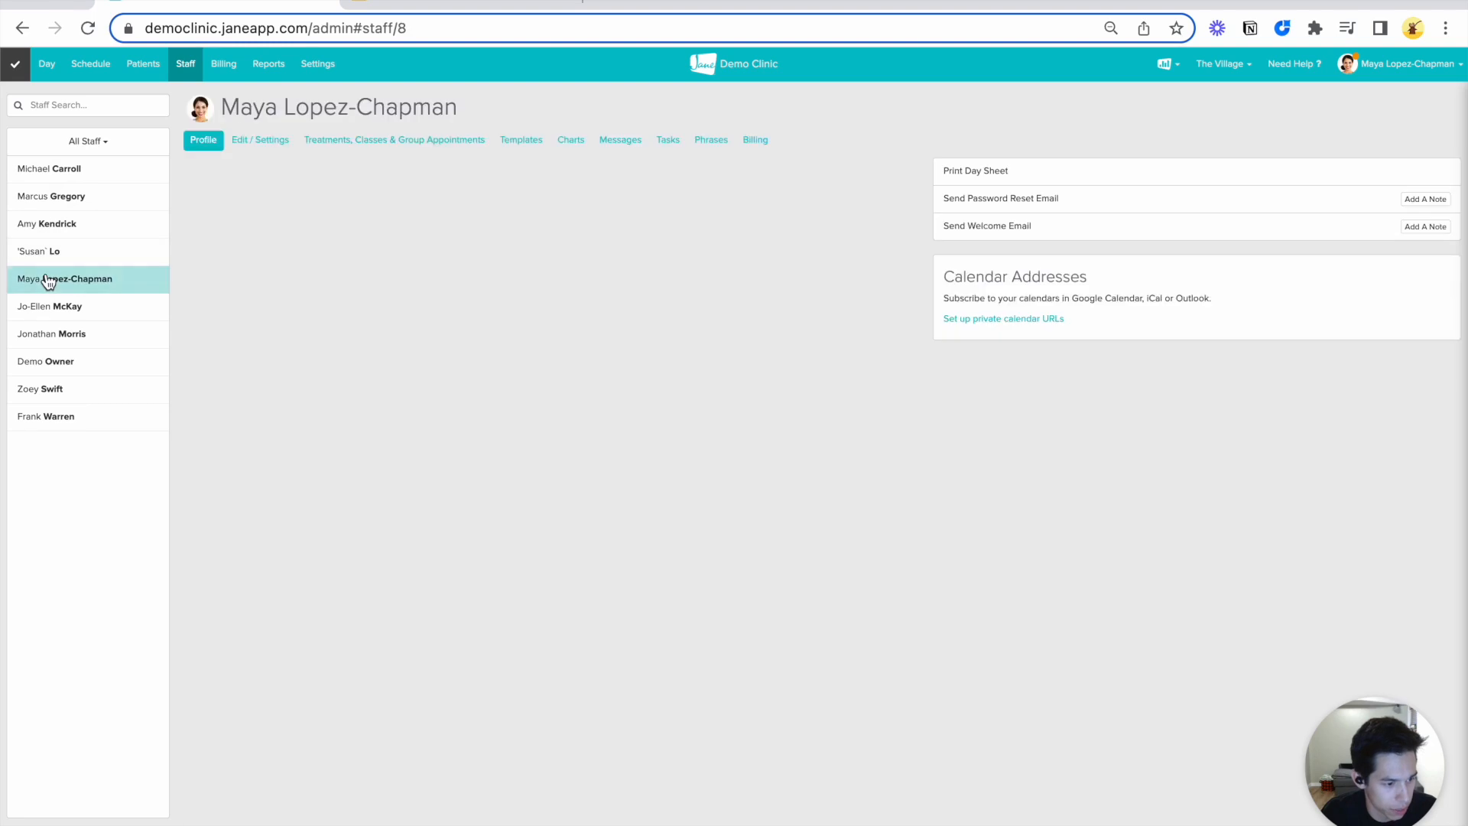
{"action": "left_click", "coordinate": [521, 143]}
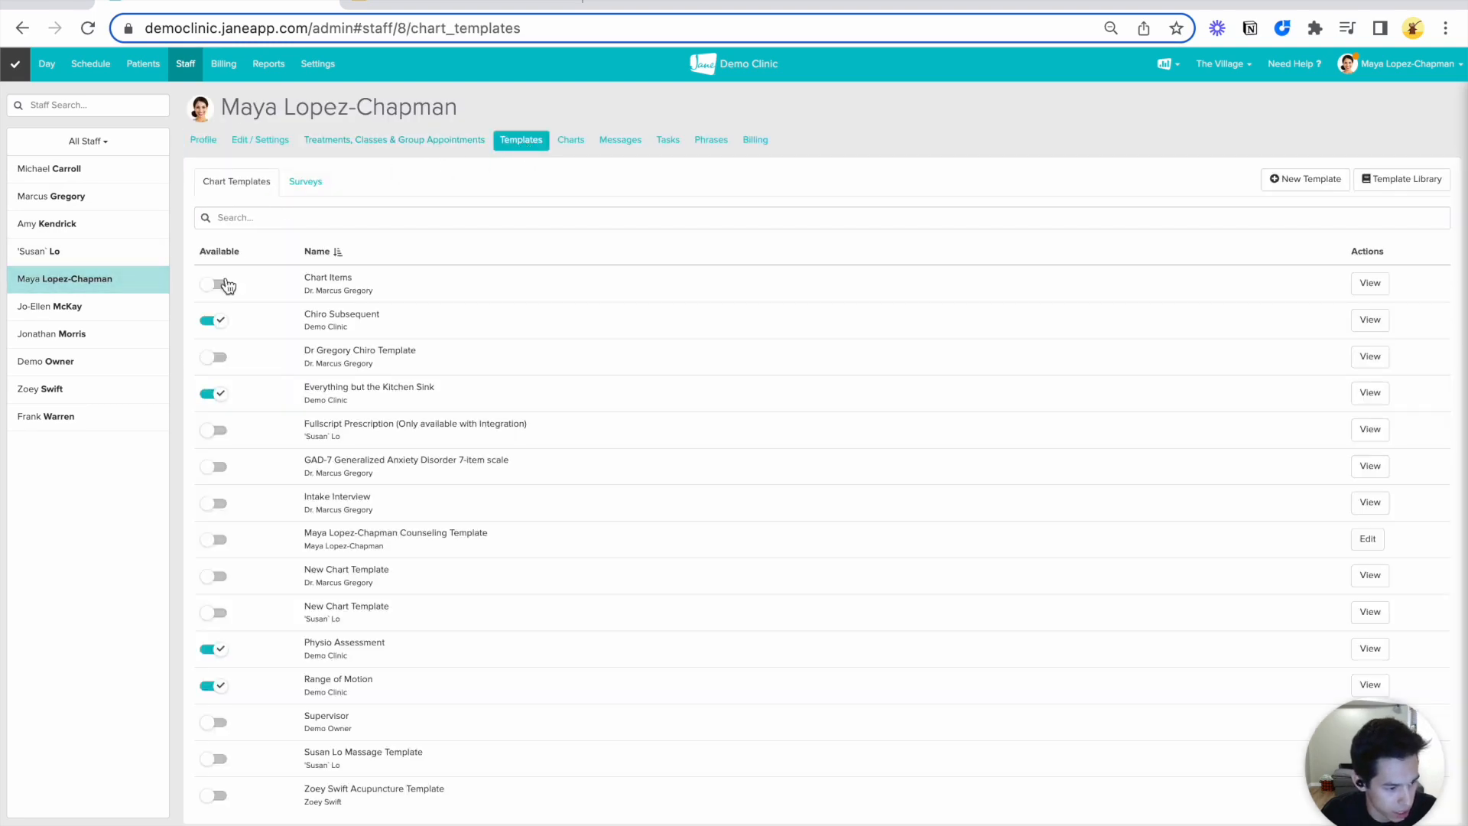
{"action": "left_click", "coordinate": [306, 184]}
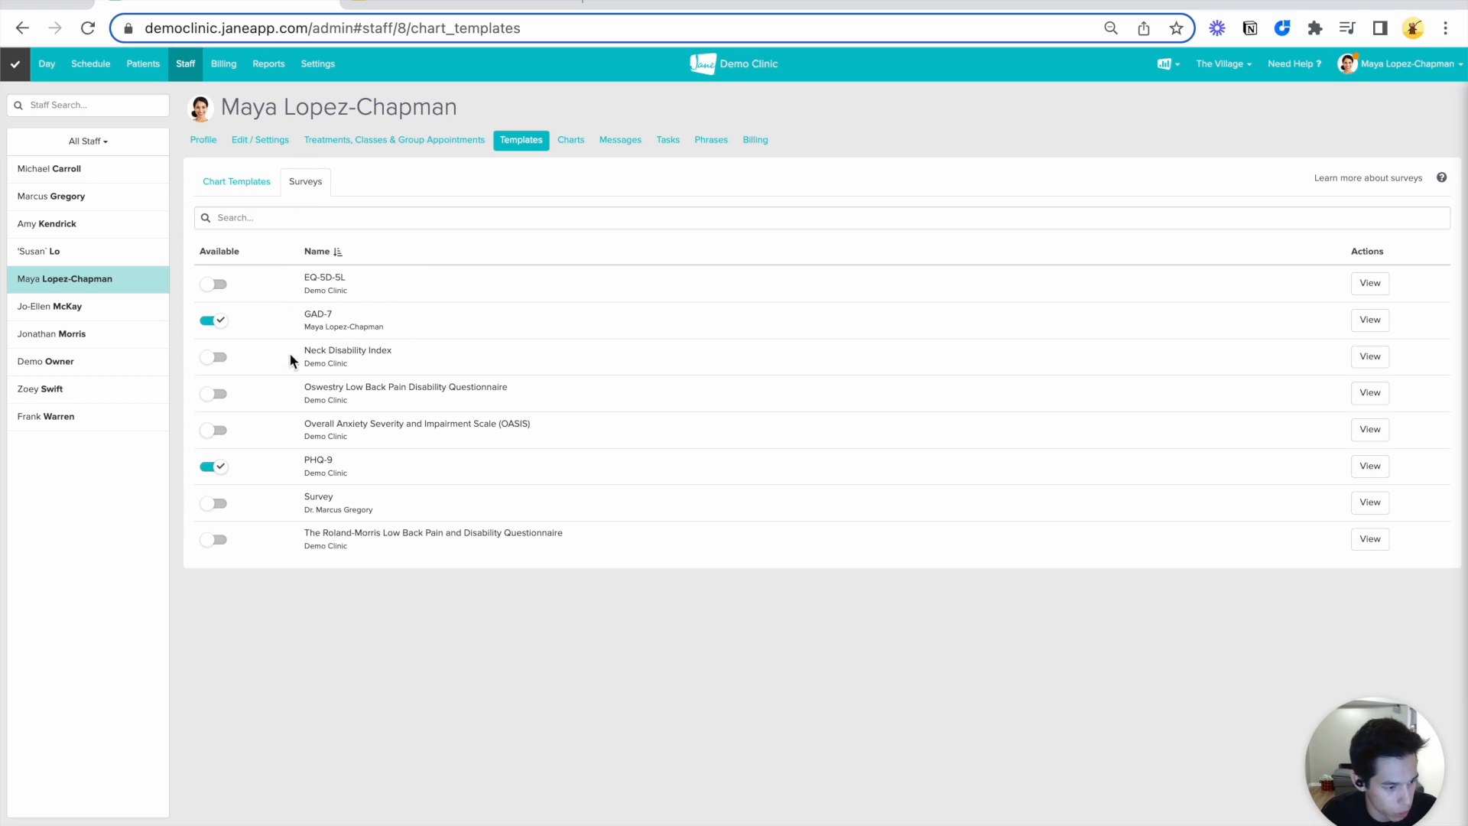
{"action": "left_click", "coordinate": [212, 433]}
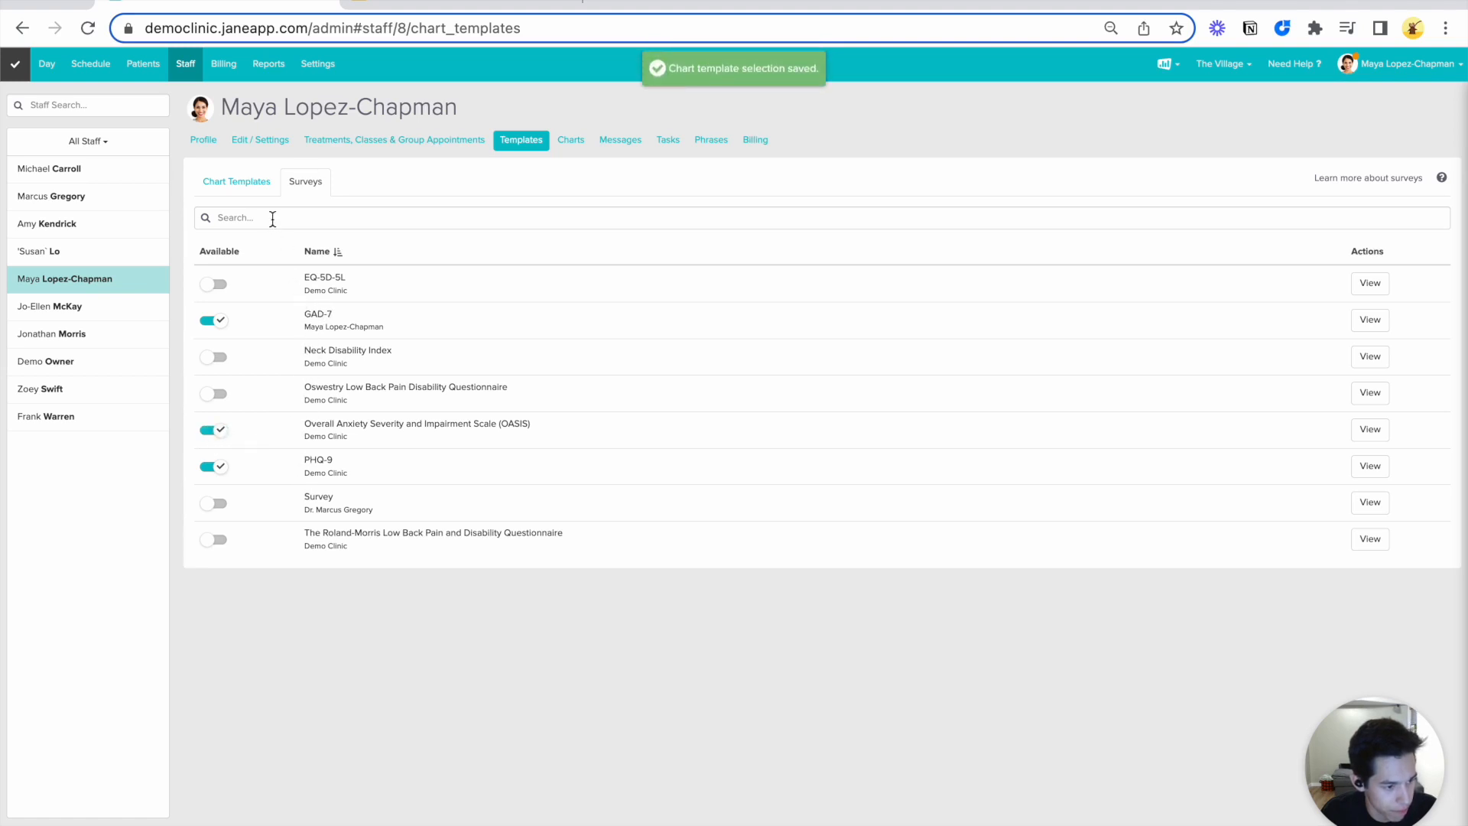
Open the profile of the patient booked for the 12:45 initial visit and go to its Surveys section
{"action": "left_click", "coordinate": [50, 73]}
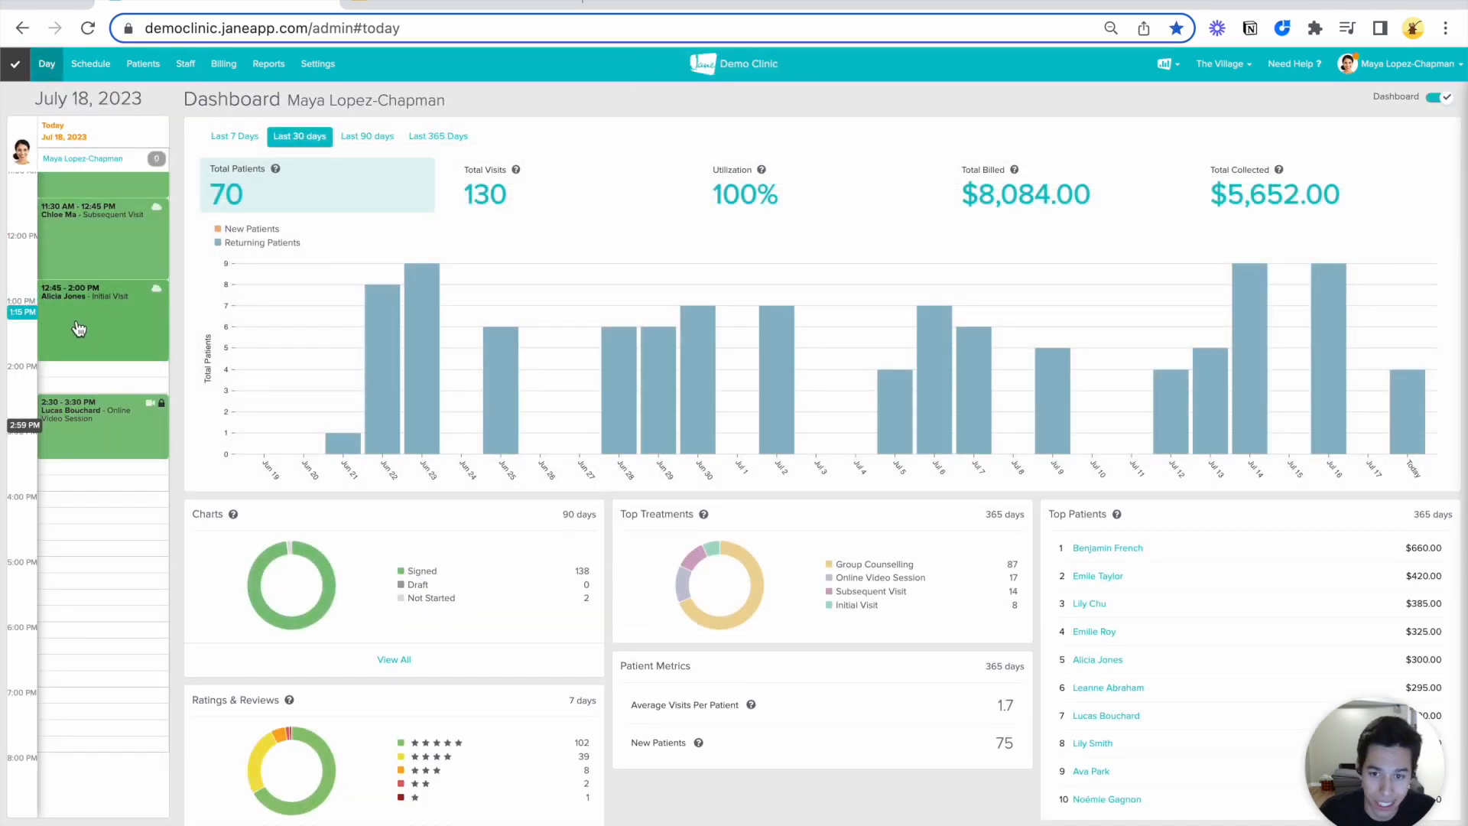
{"action": "left_click", "coordinate": [79, 329]}
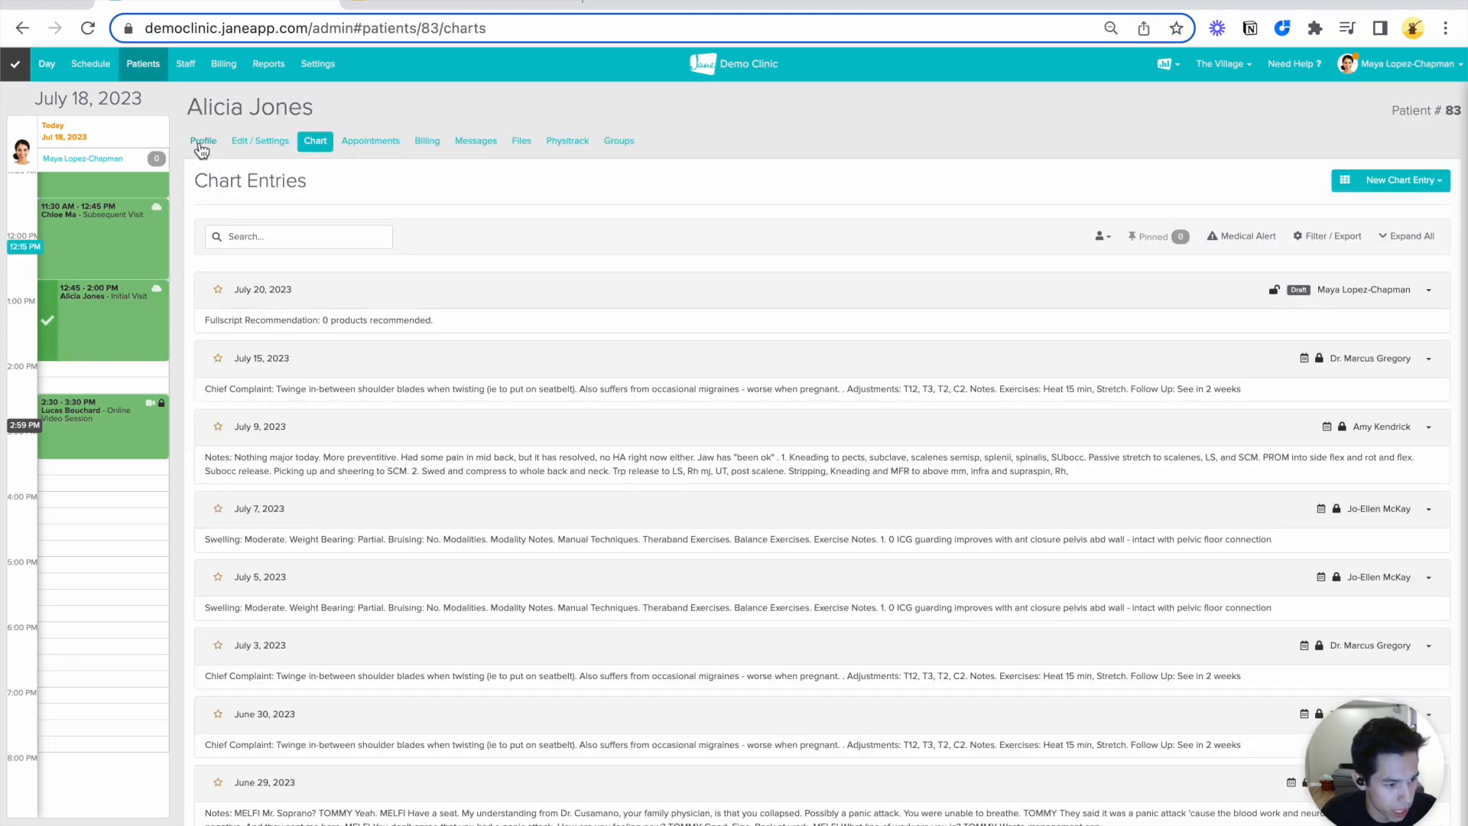
{"action": "left_click", "coordinate": [203, 150]}
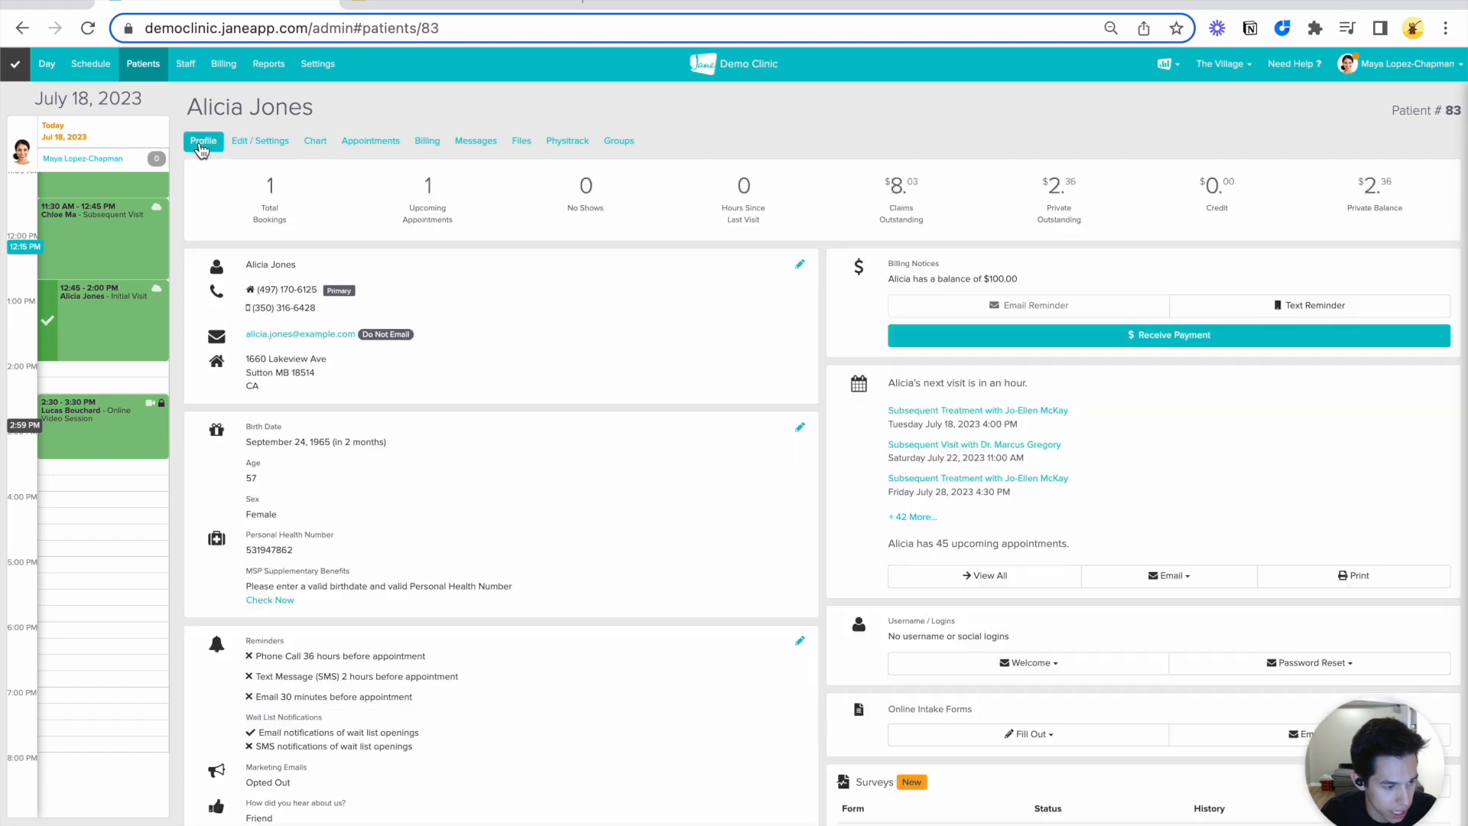
{"action": "scroll", "coordinate": [594, 540], "scroll_direction": "down", "scroll_amount": 1}
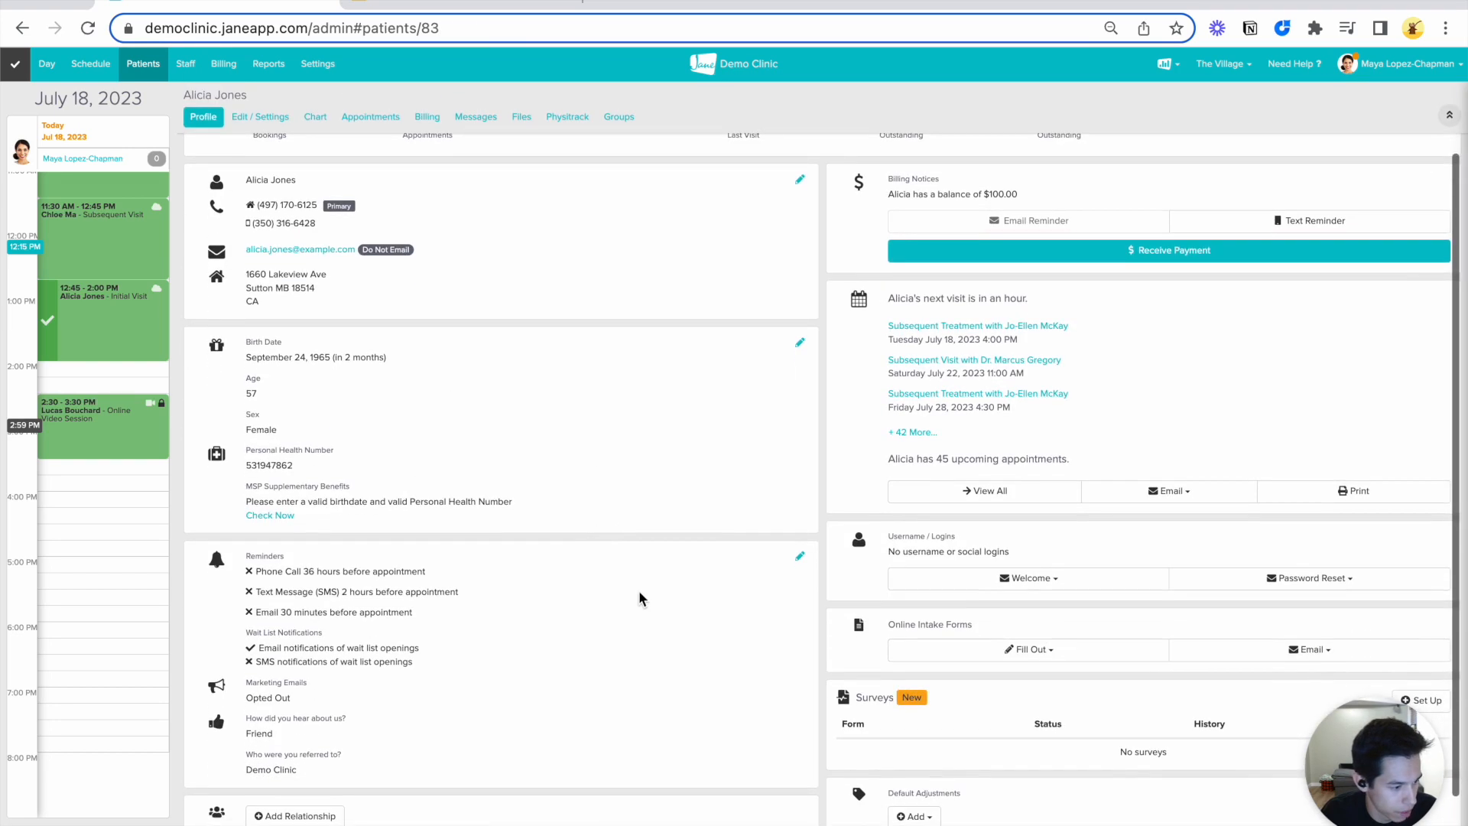
Set up the PHQ-9 survey for this patient, sent 9 hours before an in-person appointment for 1 appointment, and save it
{"action": "scroll", "coordinate": [760, 650], "scroll_direction": "down", "scroll_amount": 1}
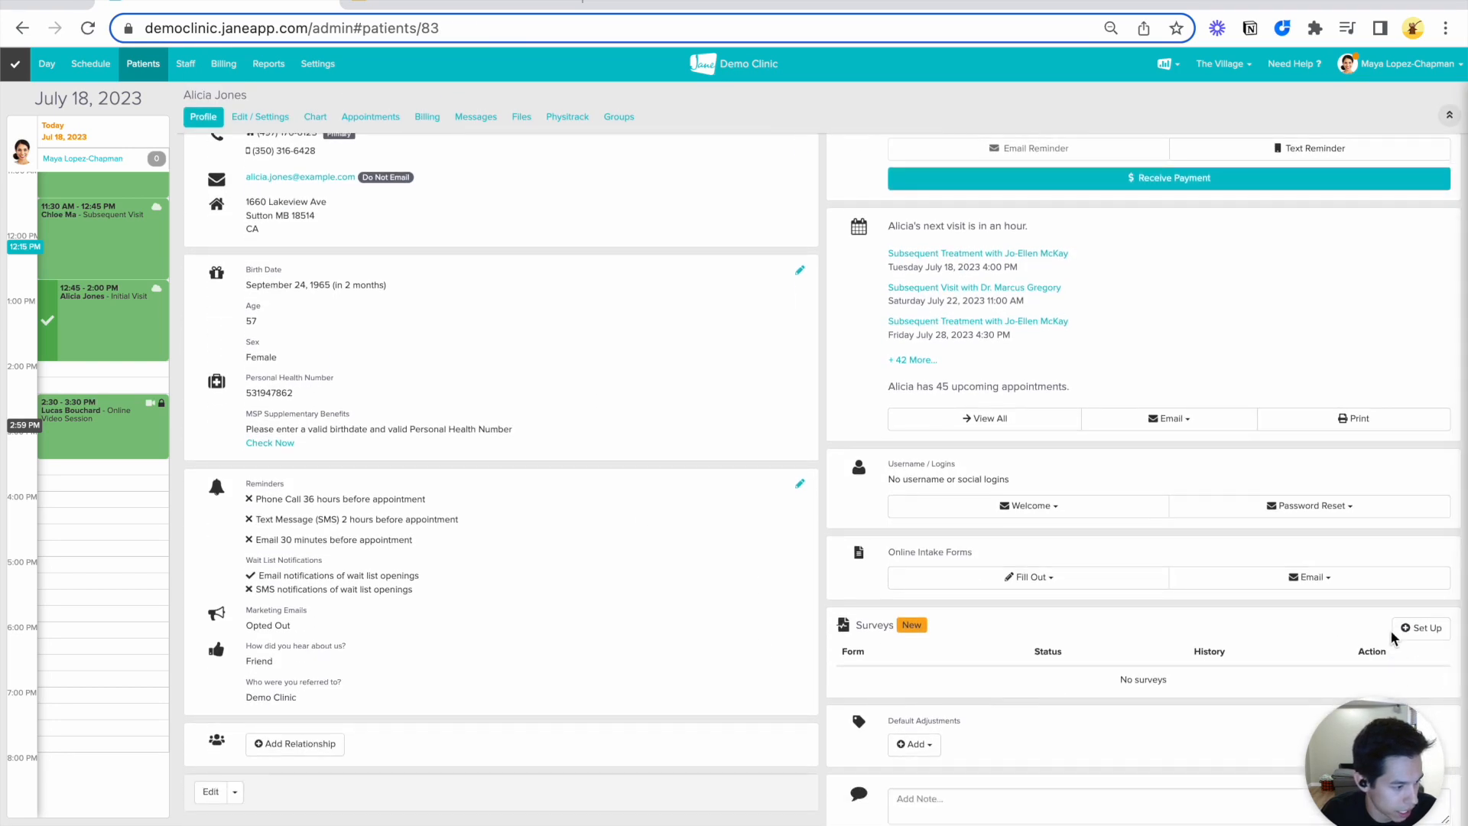
{"action": "left_click", "coordinate": [1423, 628]}
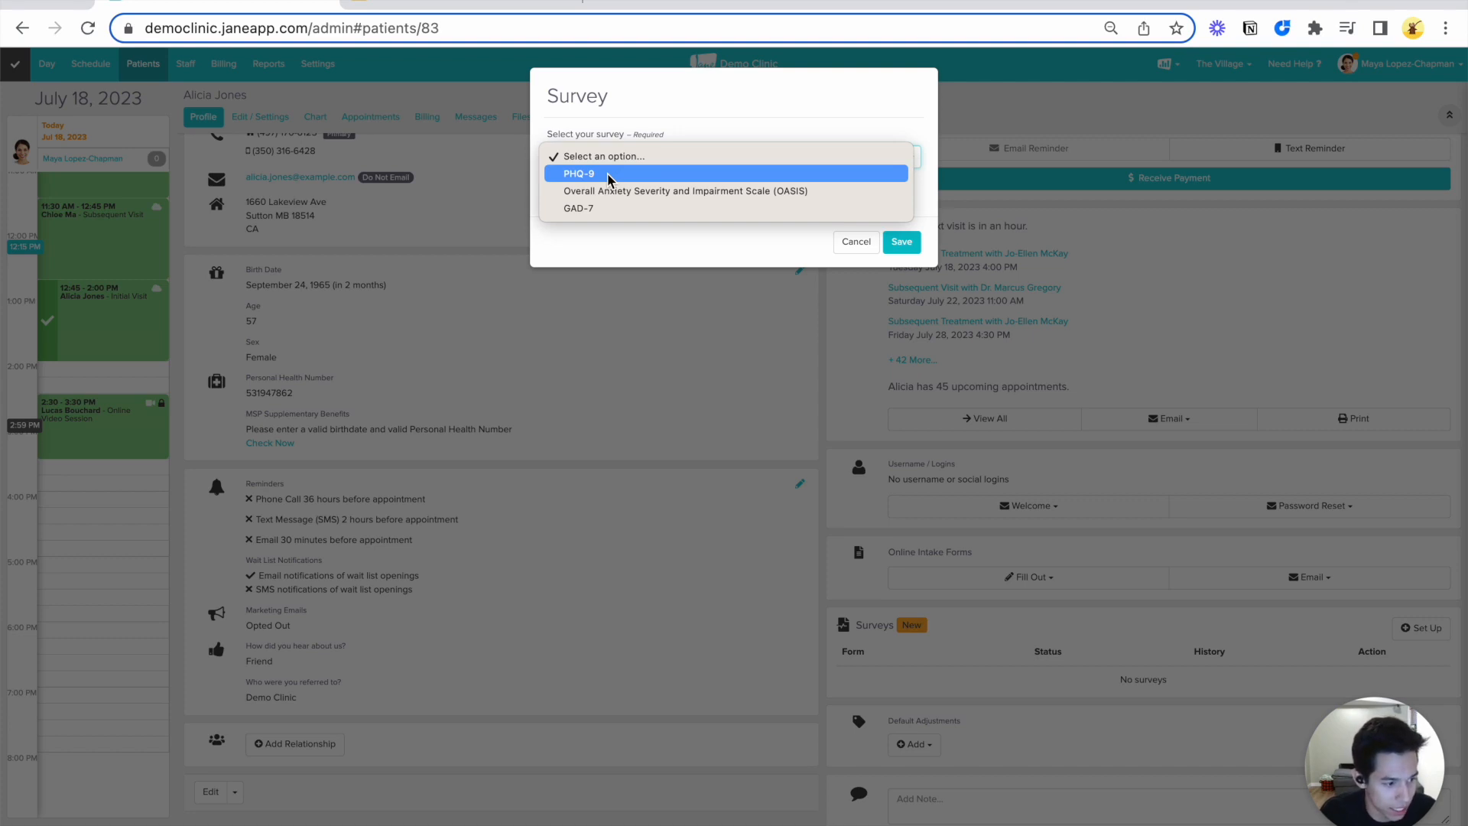
{"action": "left_click", "coordinate": [609, 179]}
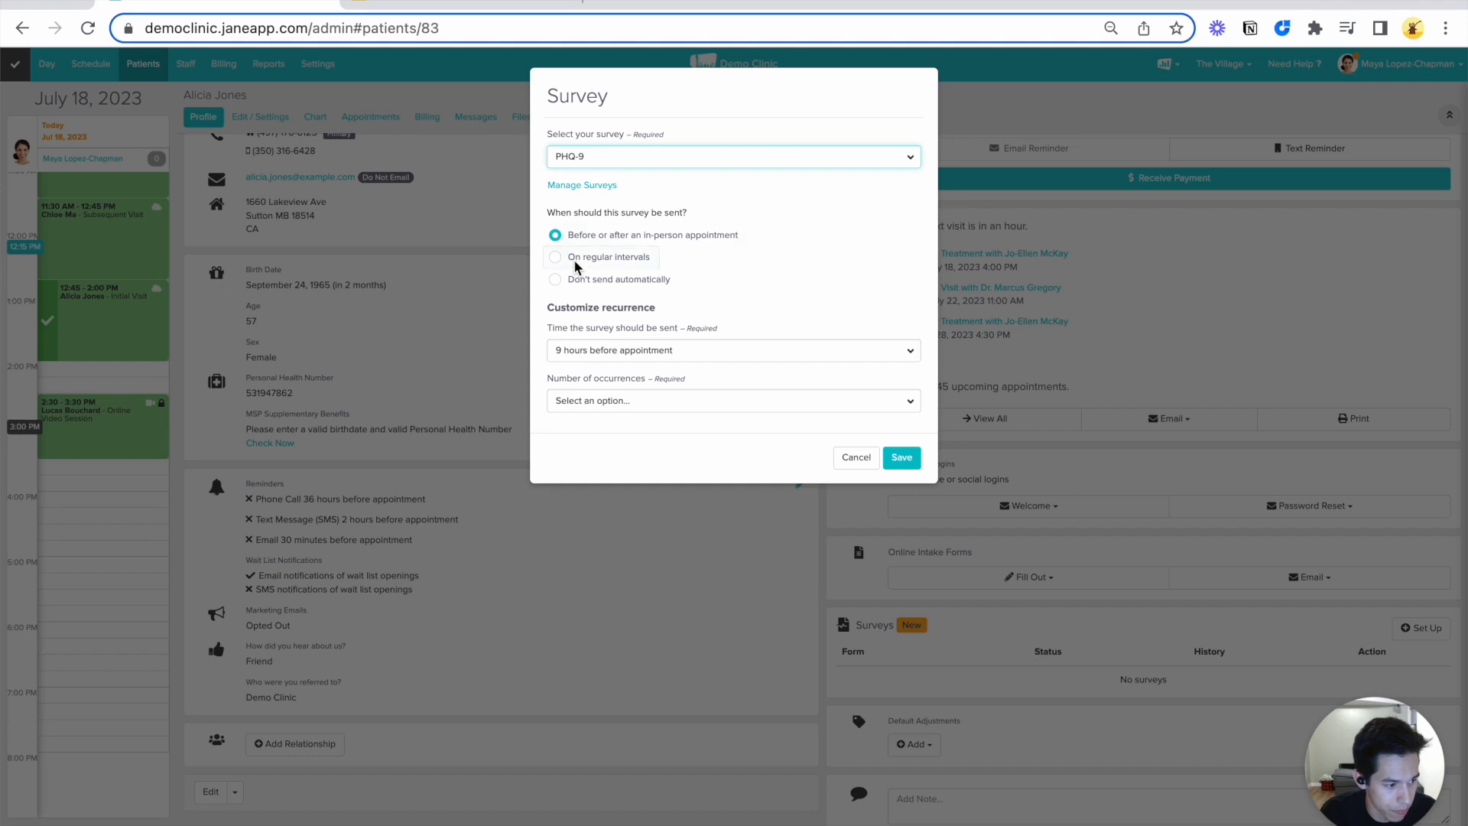
{"action": "left_click", "coordinate": [591, 359]}
{"action": "left_click", "coordinate": [531, 365]}
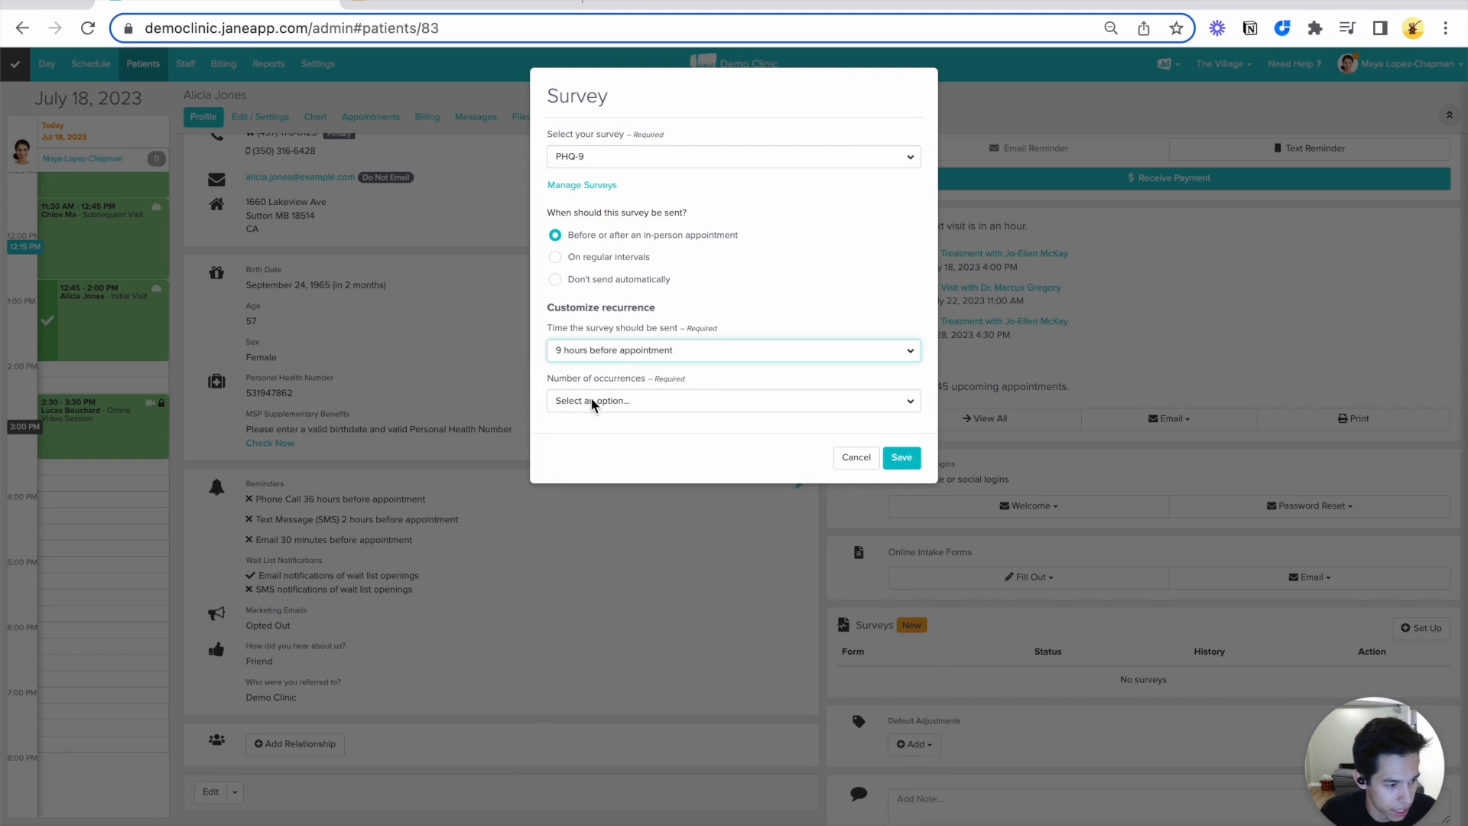
{"action": "left_click", "coordinate": [594, 404]}
{"action": "left_click", "coordinate": [590, 419]}
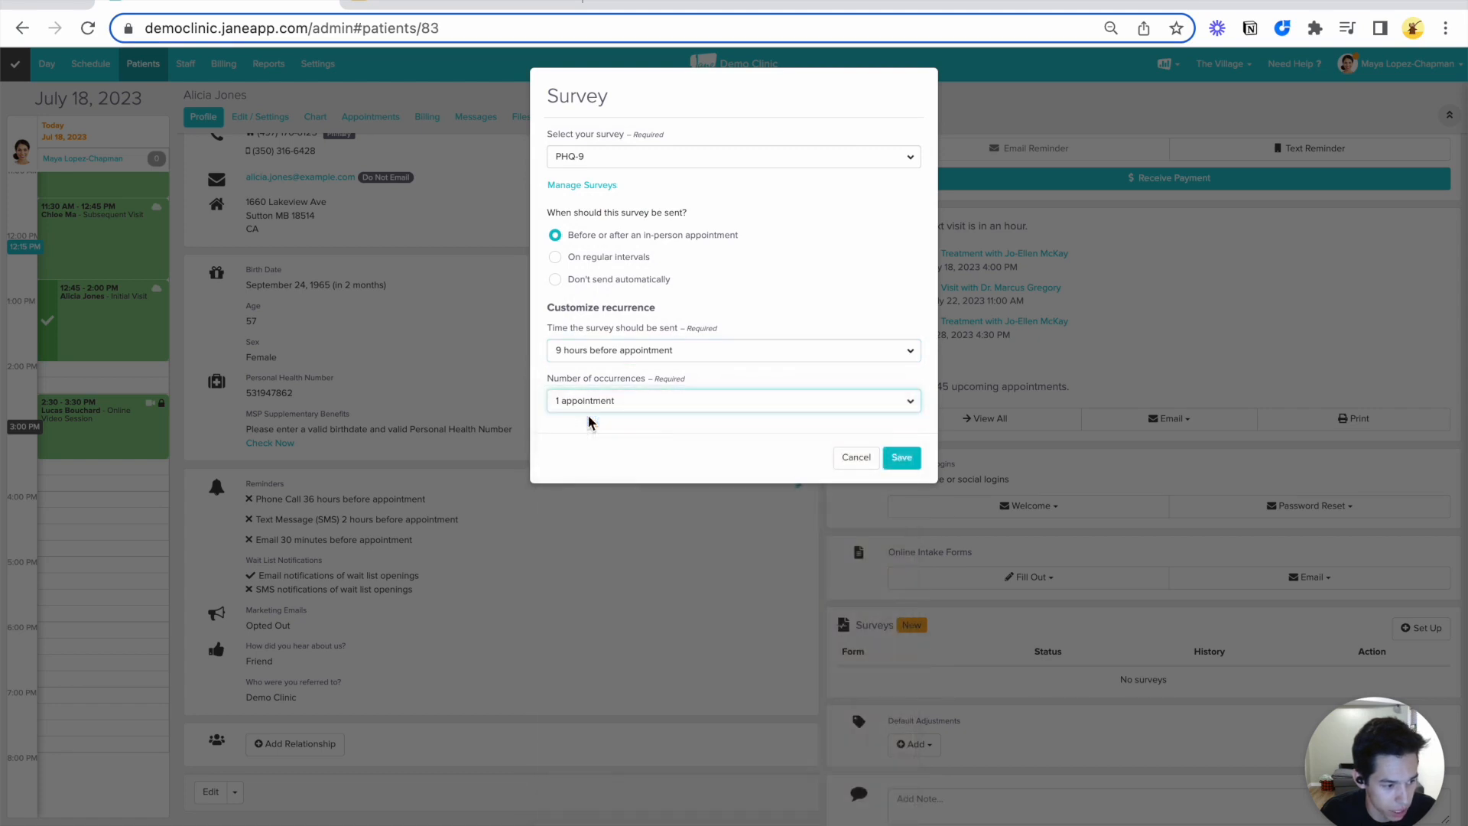
{"action": "left_click", "coordinate": [639, 401]}
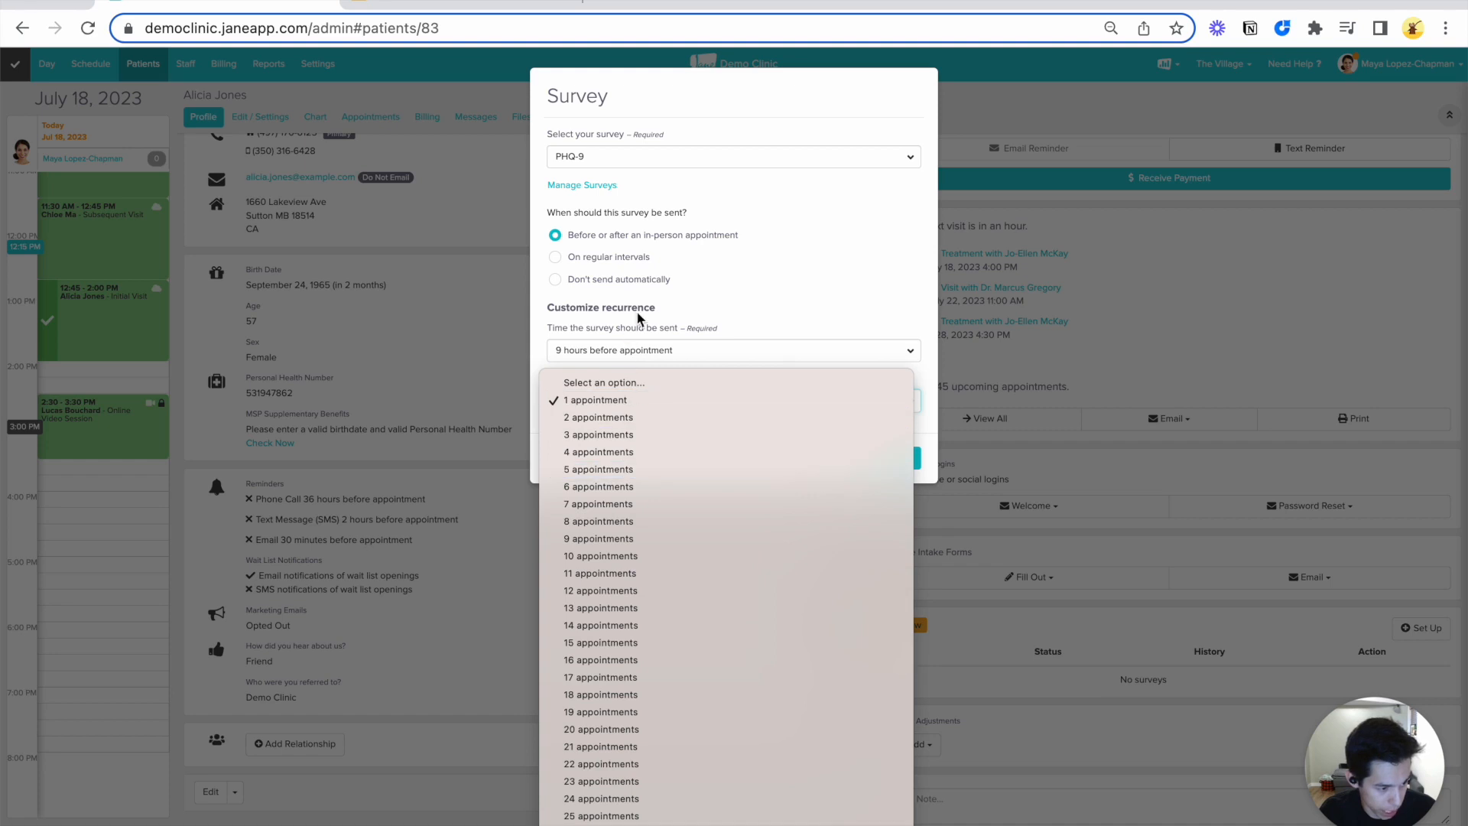
{"action": "left_click", "coordinate": [754, 262]}
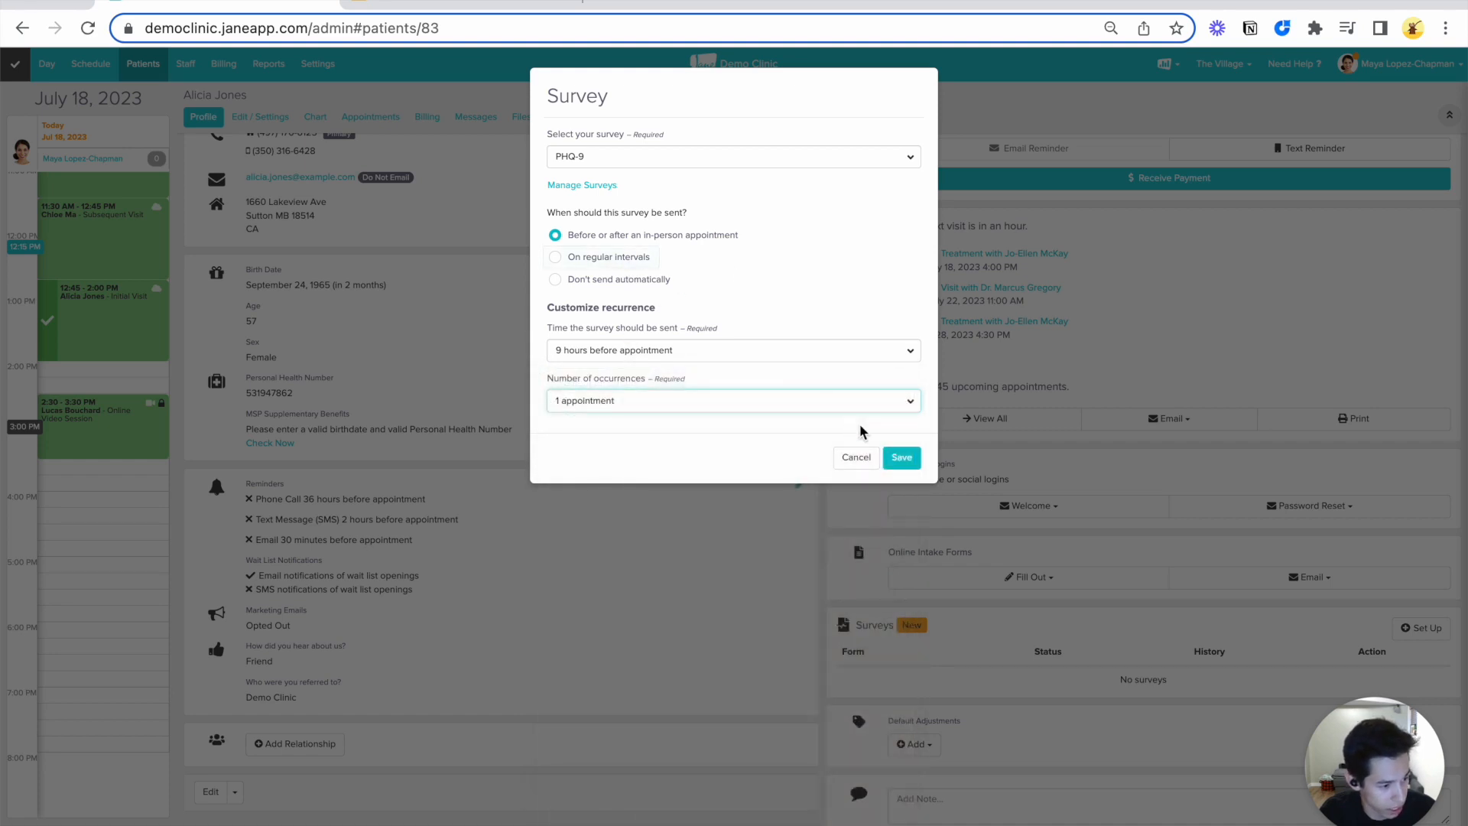
{"action": "left_click", "coordinate": [901, 457]}
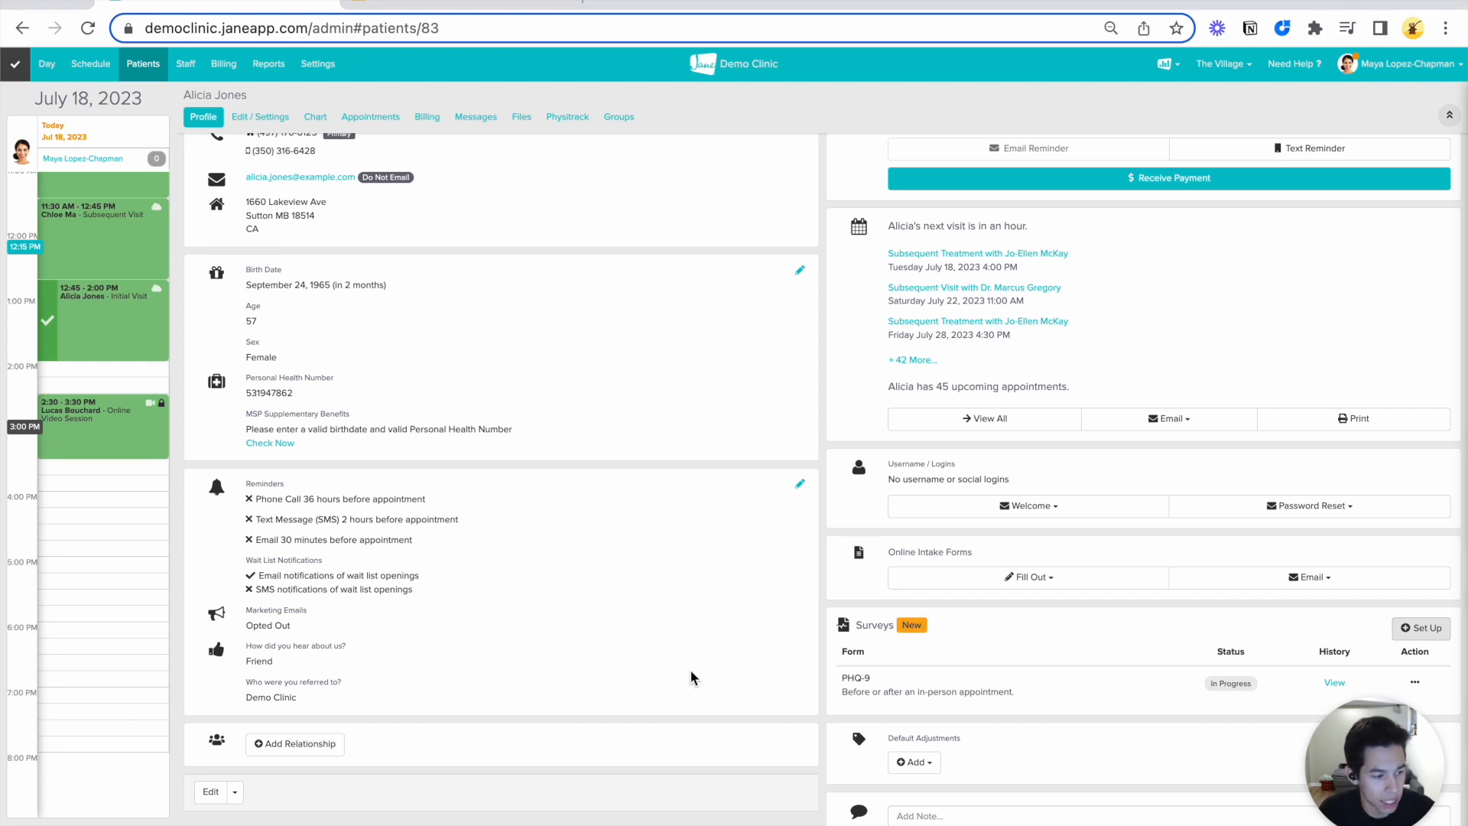
{"action": "scroll", "coordinate": [1312, 516], "scroll_direction": "down", "scroll_amount": 1}
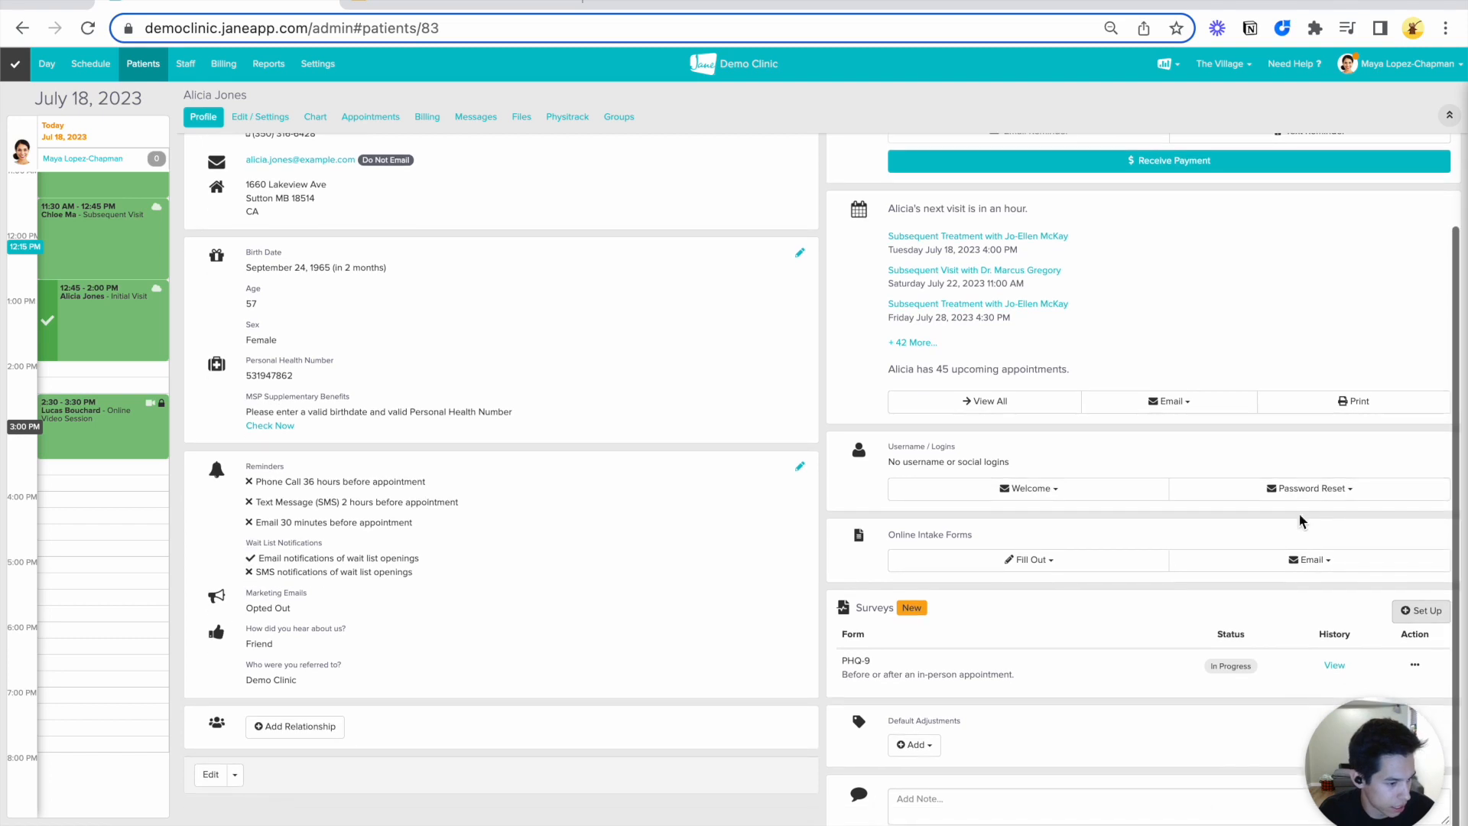
Open the chart of the patient booked for the 2:30 online video session and review the scored PHQ-9 entries
{"action": "left_click", "coordinate": [116, 430]}
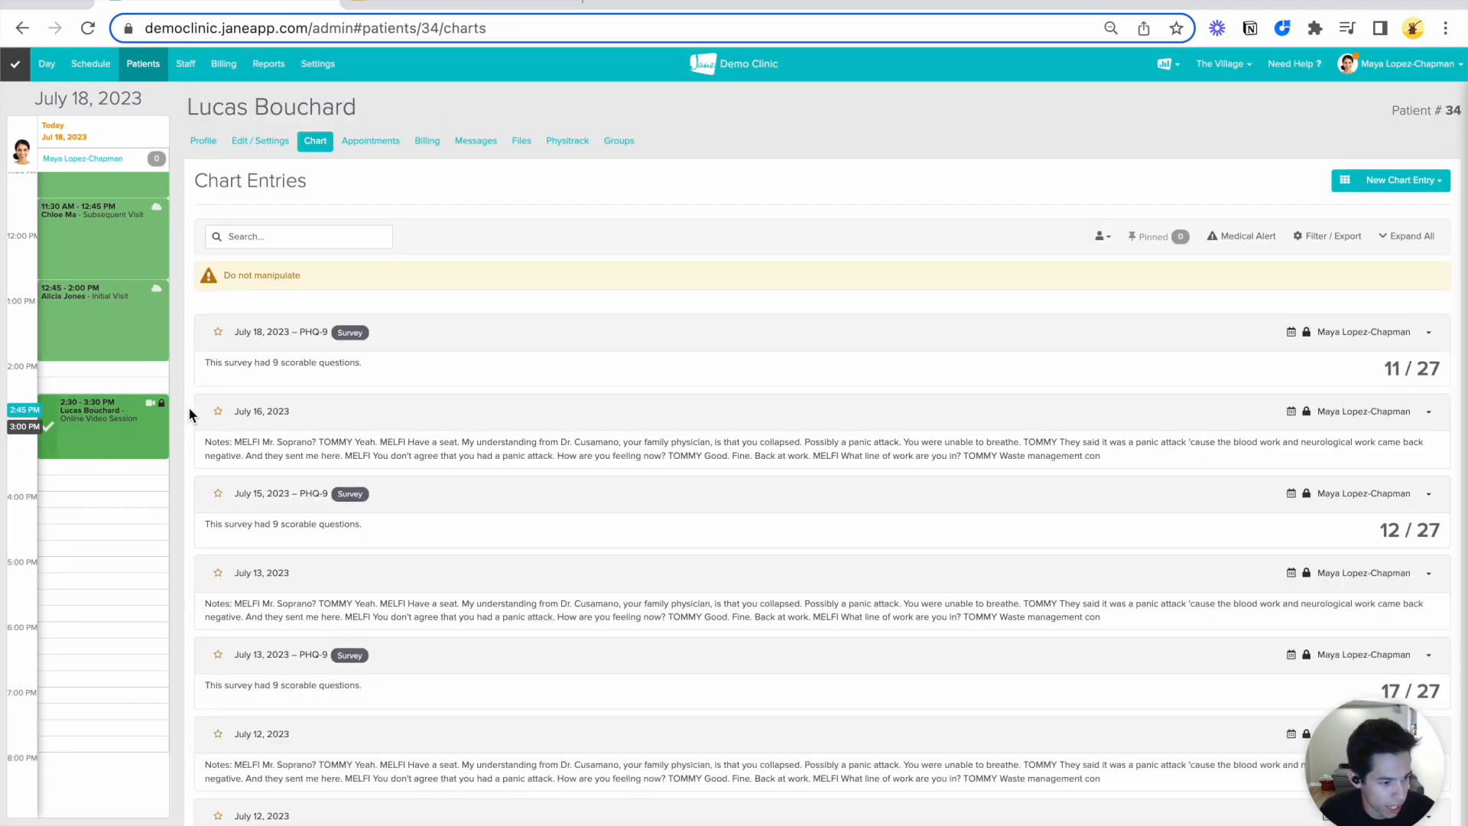
{"action": "scroll", "coordinate": [188, 406], "scroll_direction": "down", "scroll_amount": 1}
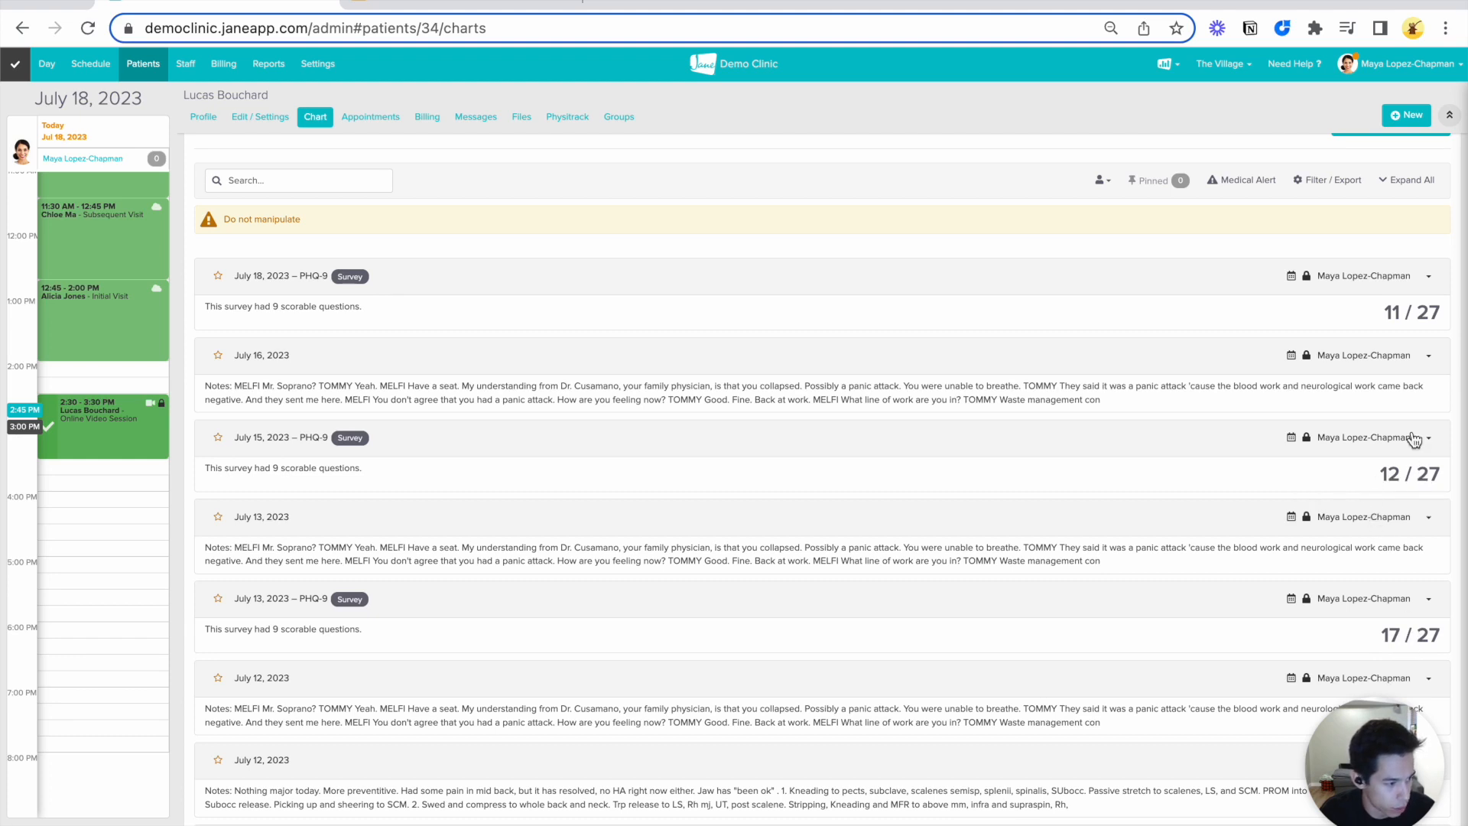
Examine the PHQ-9 survey's history and its available actions in this patient's profile
{"action": "left_click", "coordinate": [202, 119]}
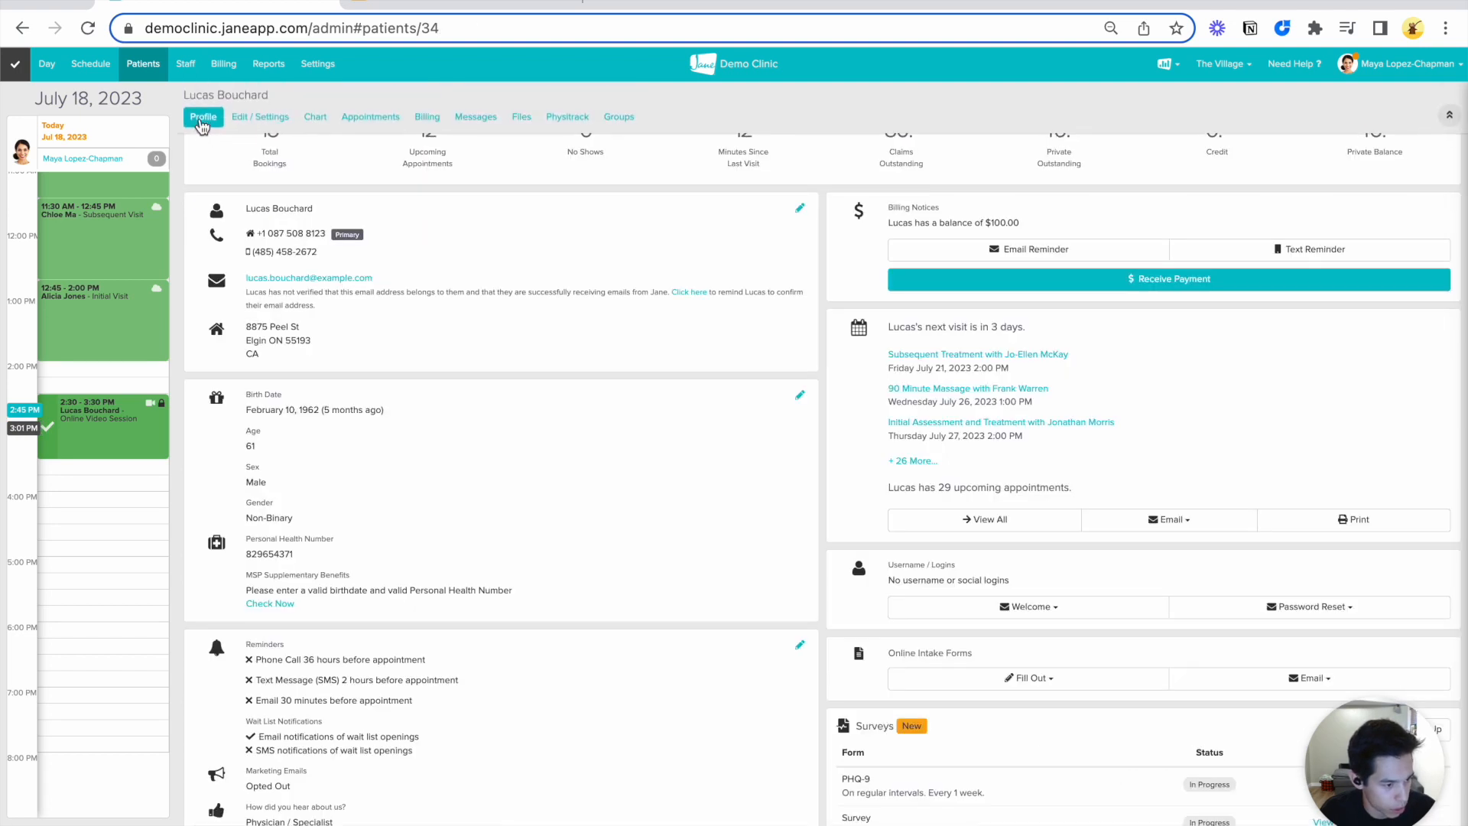
{"action": "scroll", "coordinate": [713, 635], "scroll_direction": "down", "scroll_amount": 2}
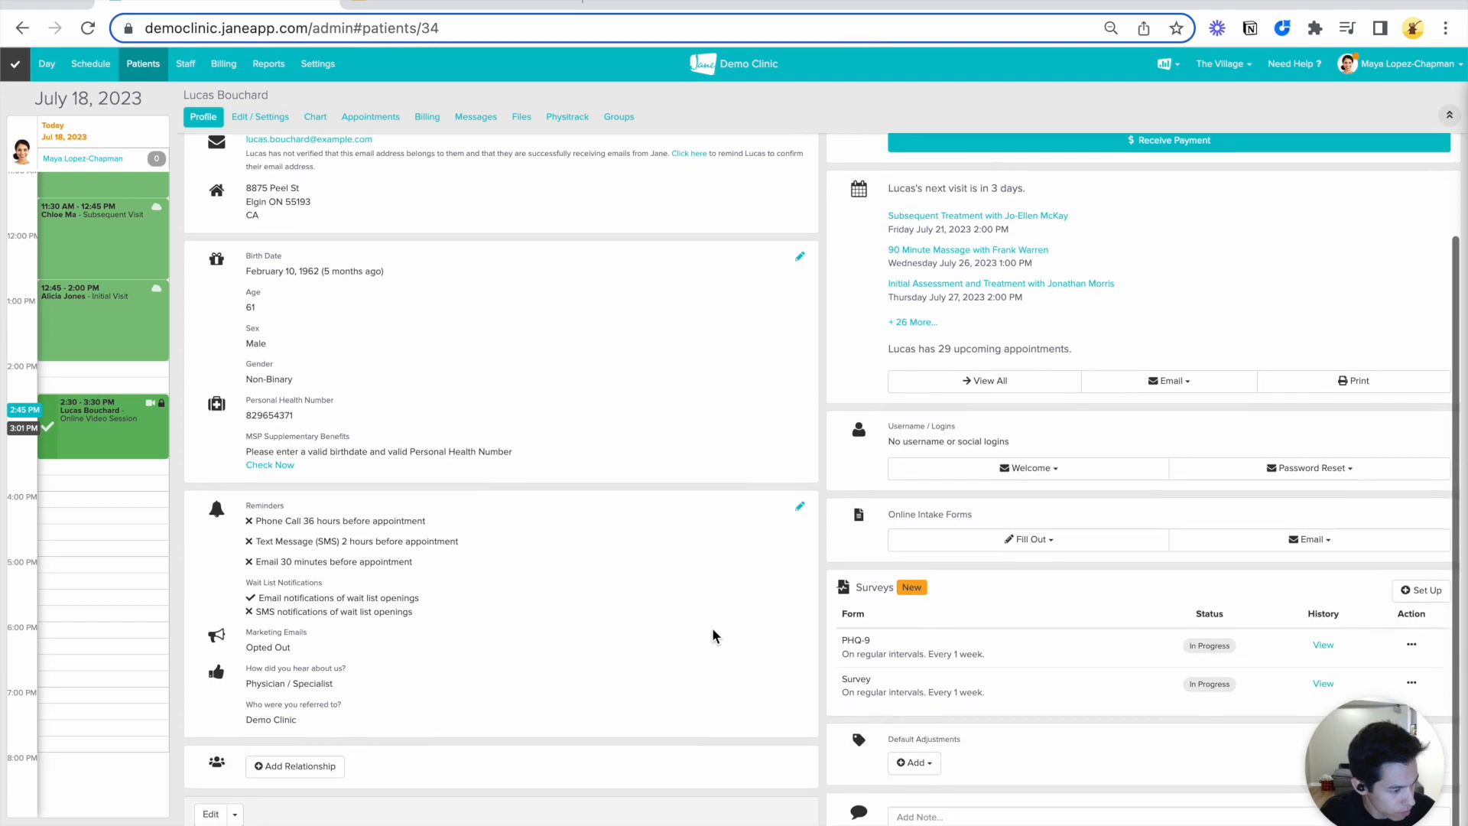
{"action": "mouse_move", "coordinate": [1198, 633]}
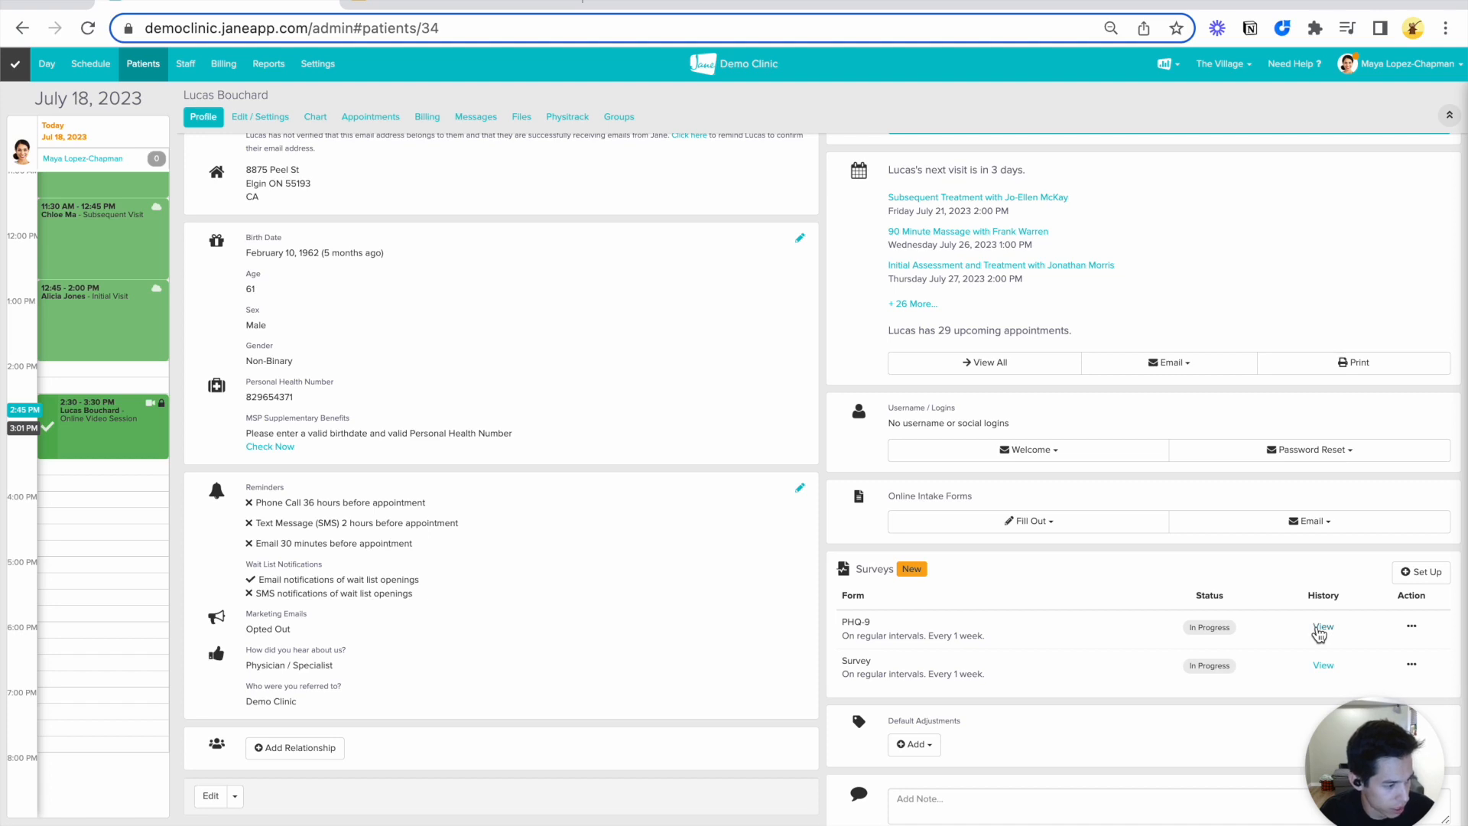
{"action": "left_click", "coordinate": [1323, 627]}
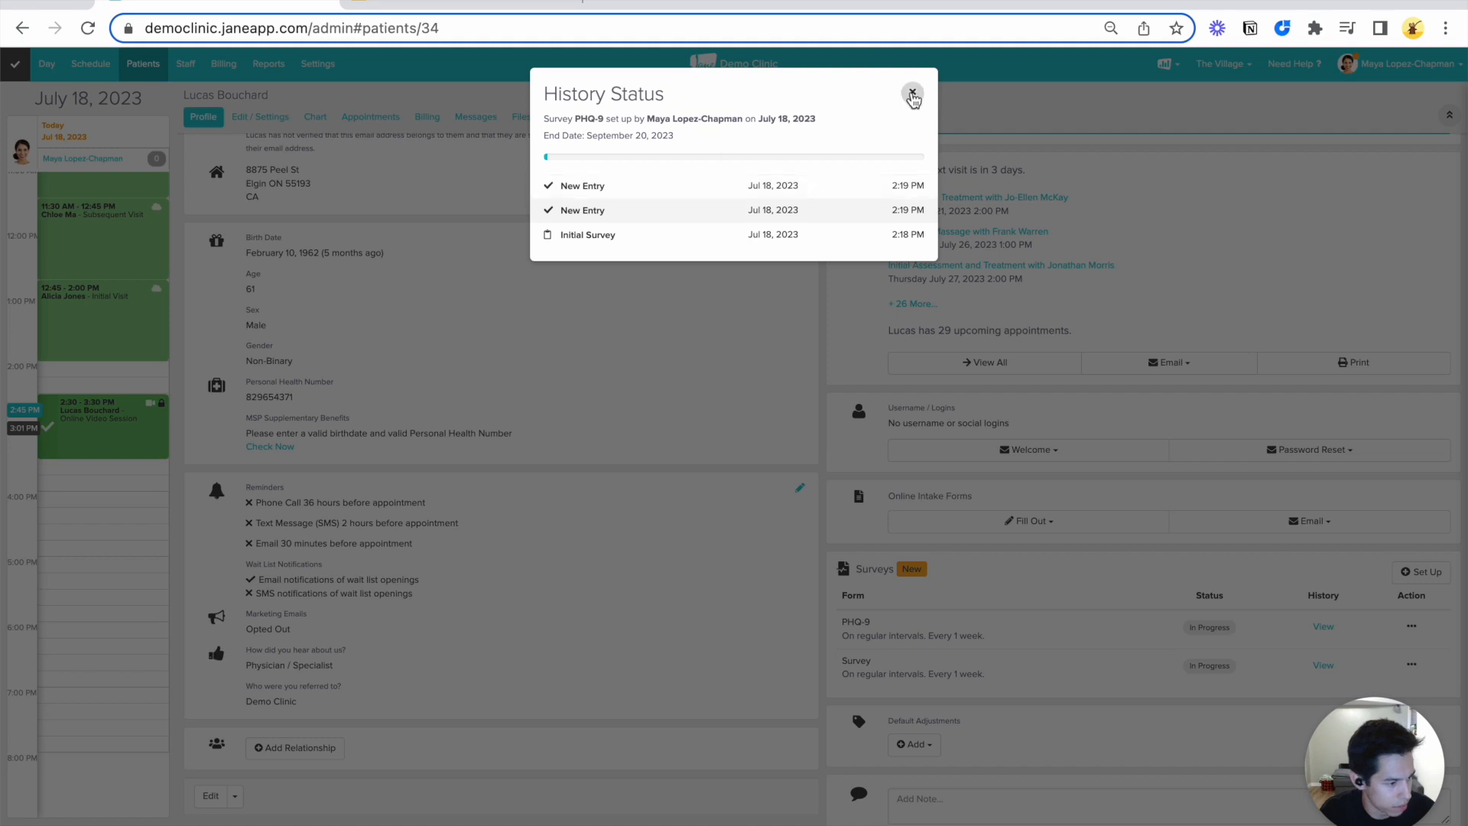
{"action": "left_click", "coordinate": [912, 94]}
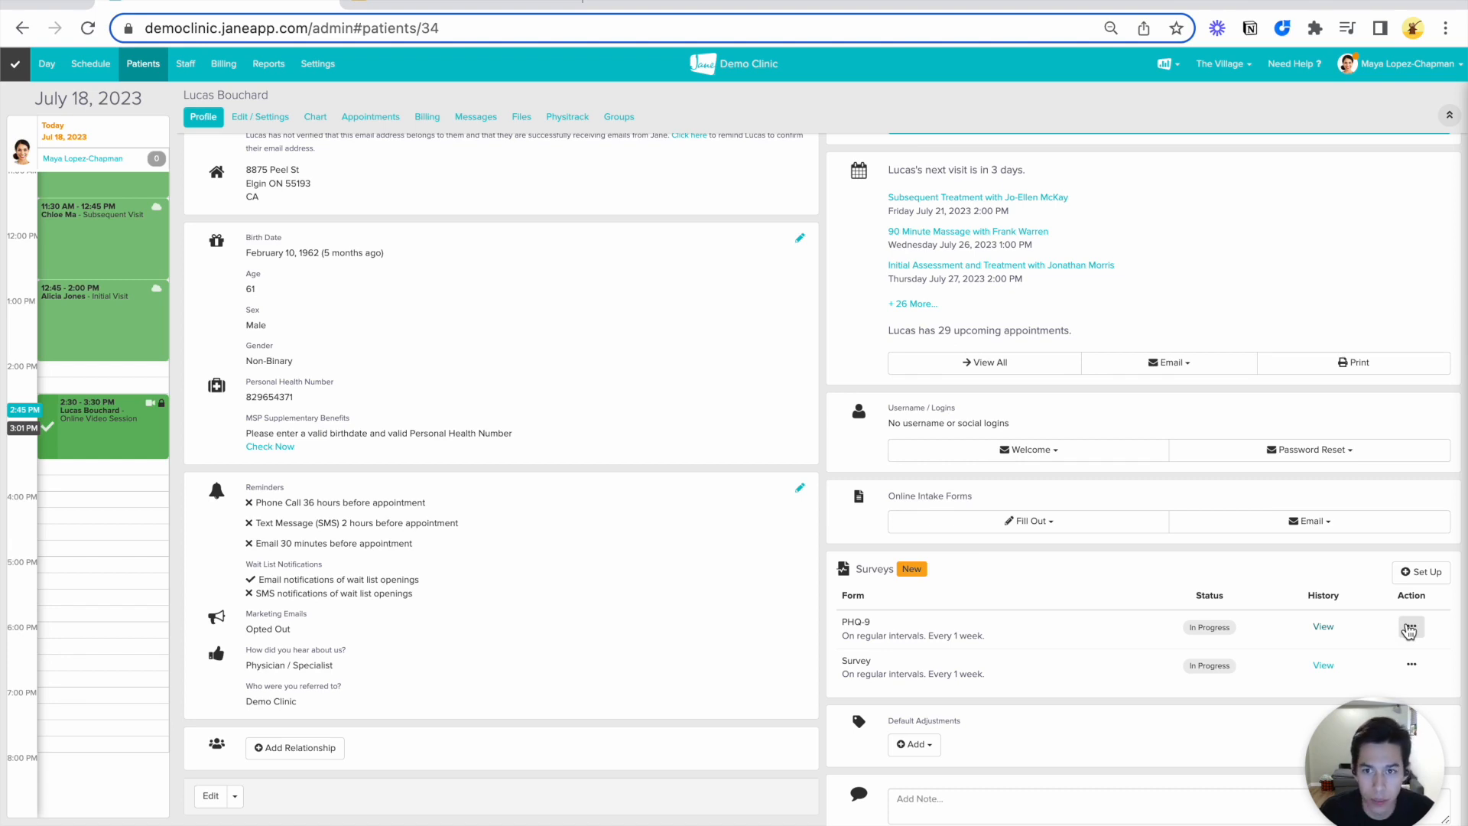
{"action": "left_click", "coordinate": [1411, 631]}
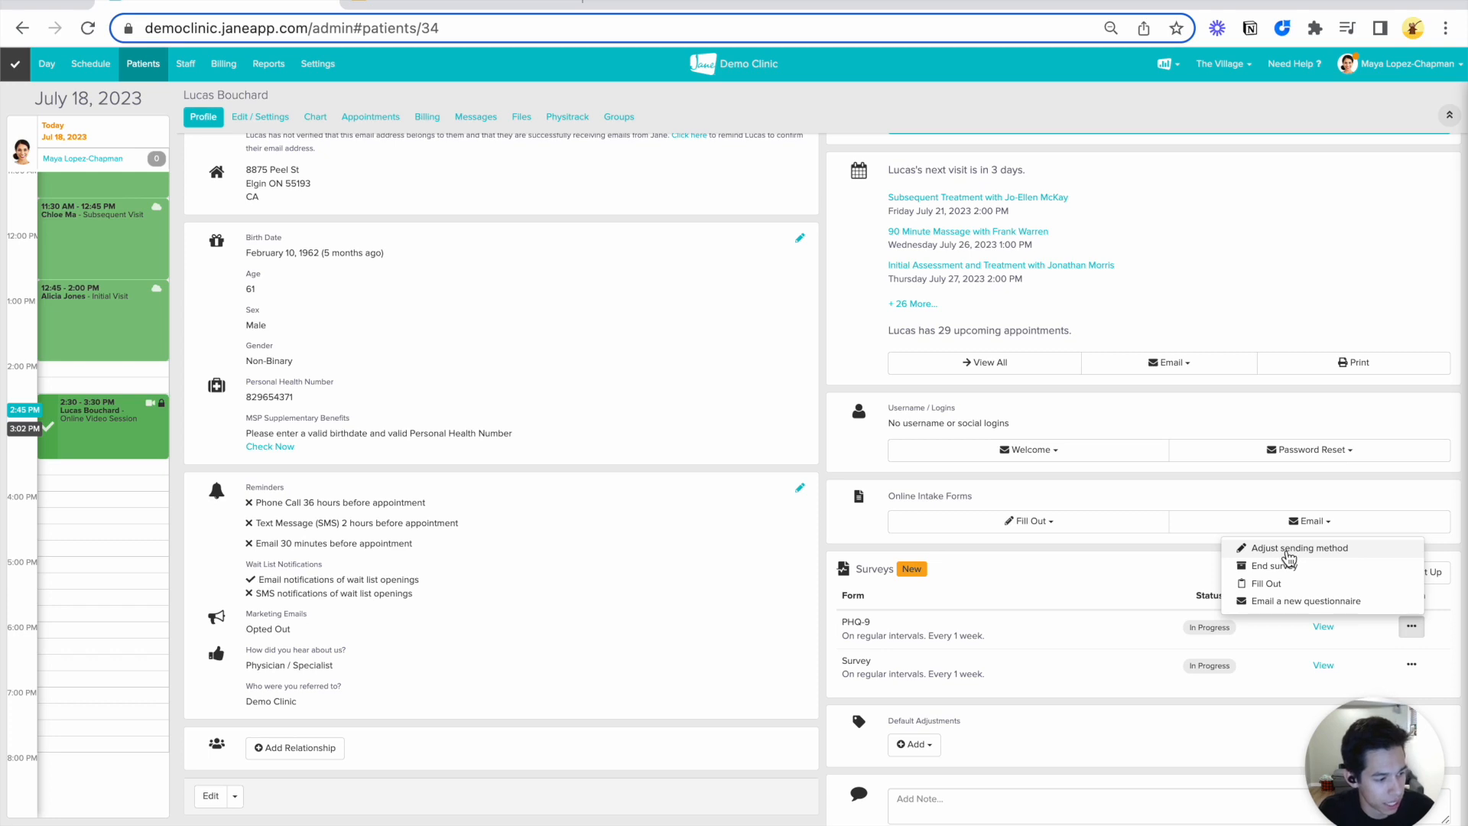
{"action": "left_click", "coordinate": [1139, 561]}
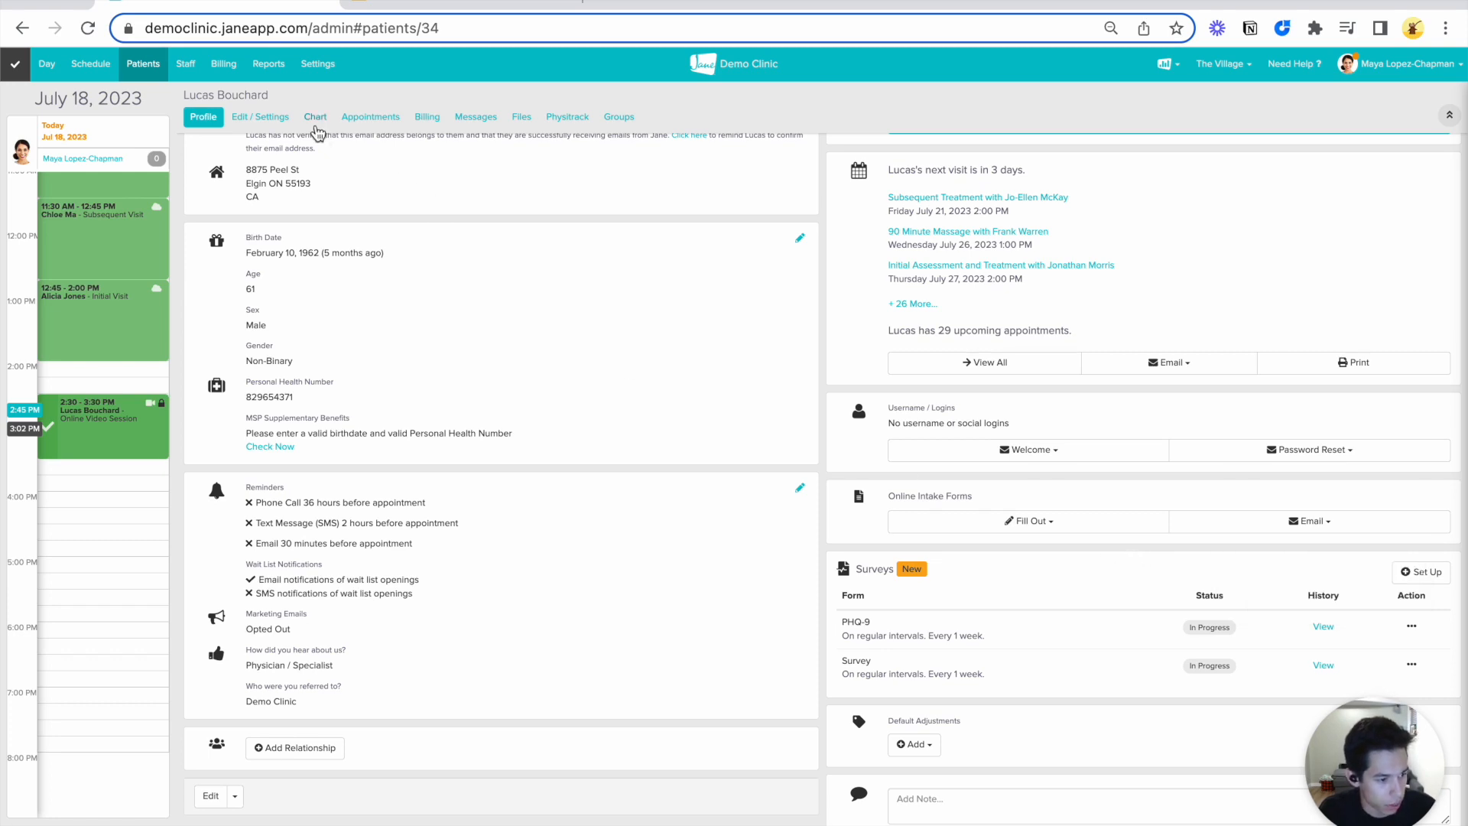
Add a GAD-7 survey questionnaire as a new entry in this patient's chart
{"action": "left_click", "coordinate": [316, 130]}
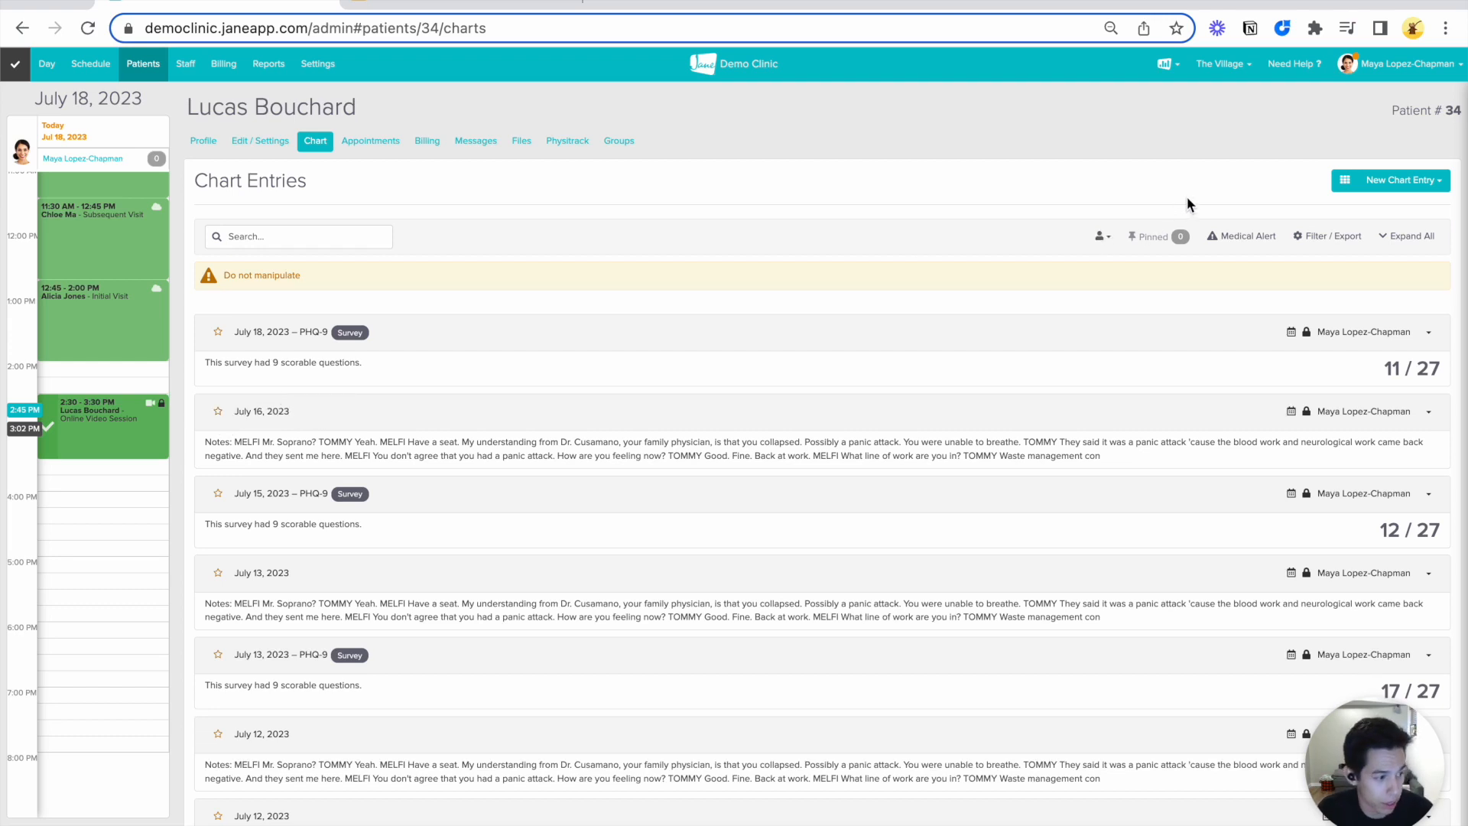
{"action": "left_click", "coordinate": [1378, 193]}
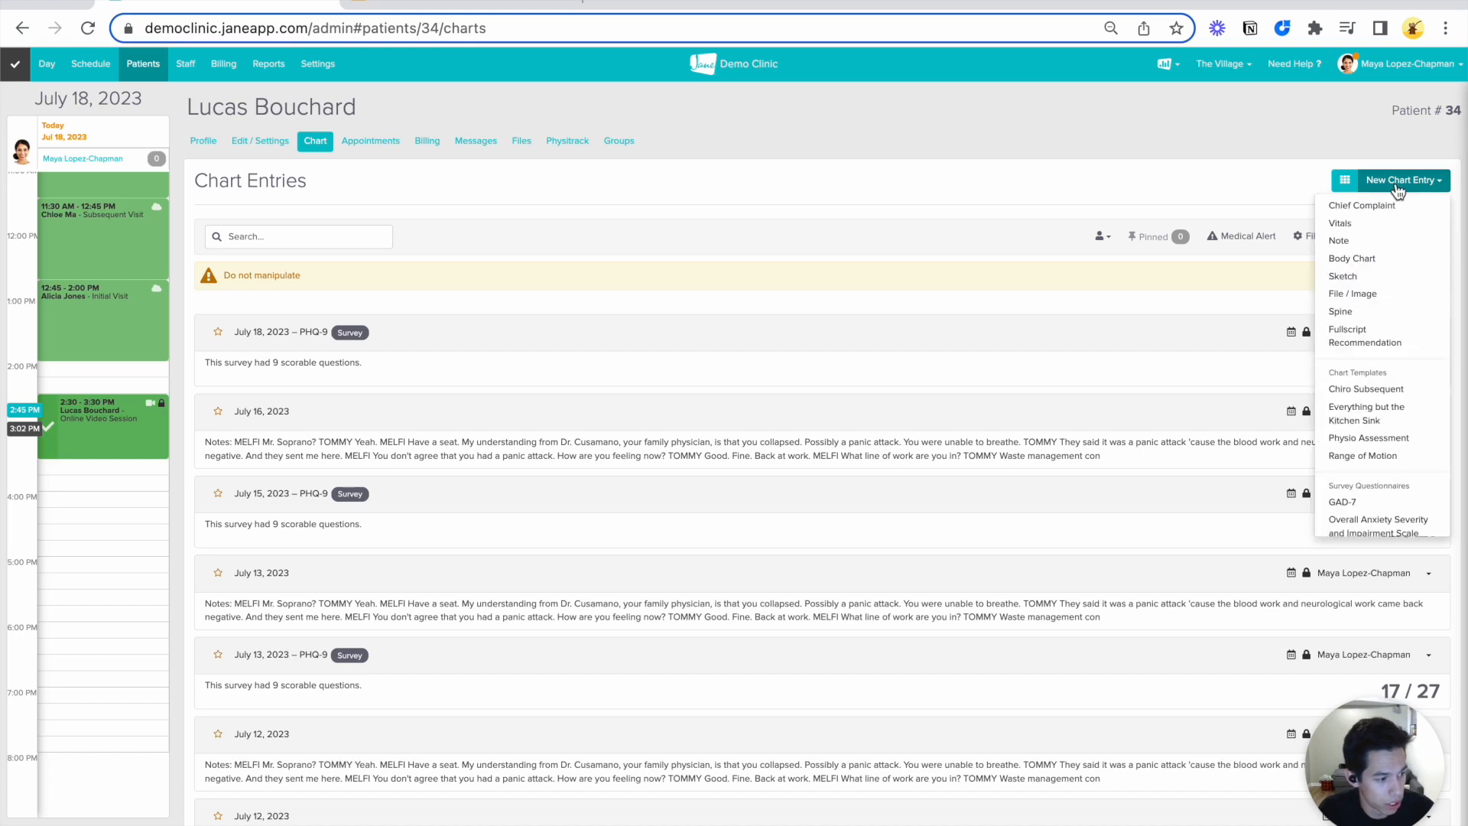
{"action": "scroll", "coordinate": [1377, 363], "scroll_direction": "down", "scroll_amount": 1}
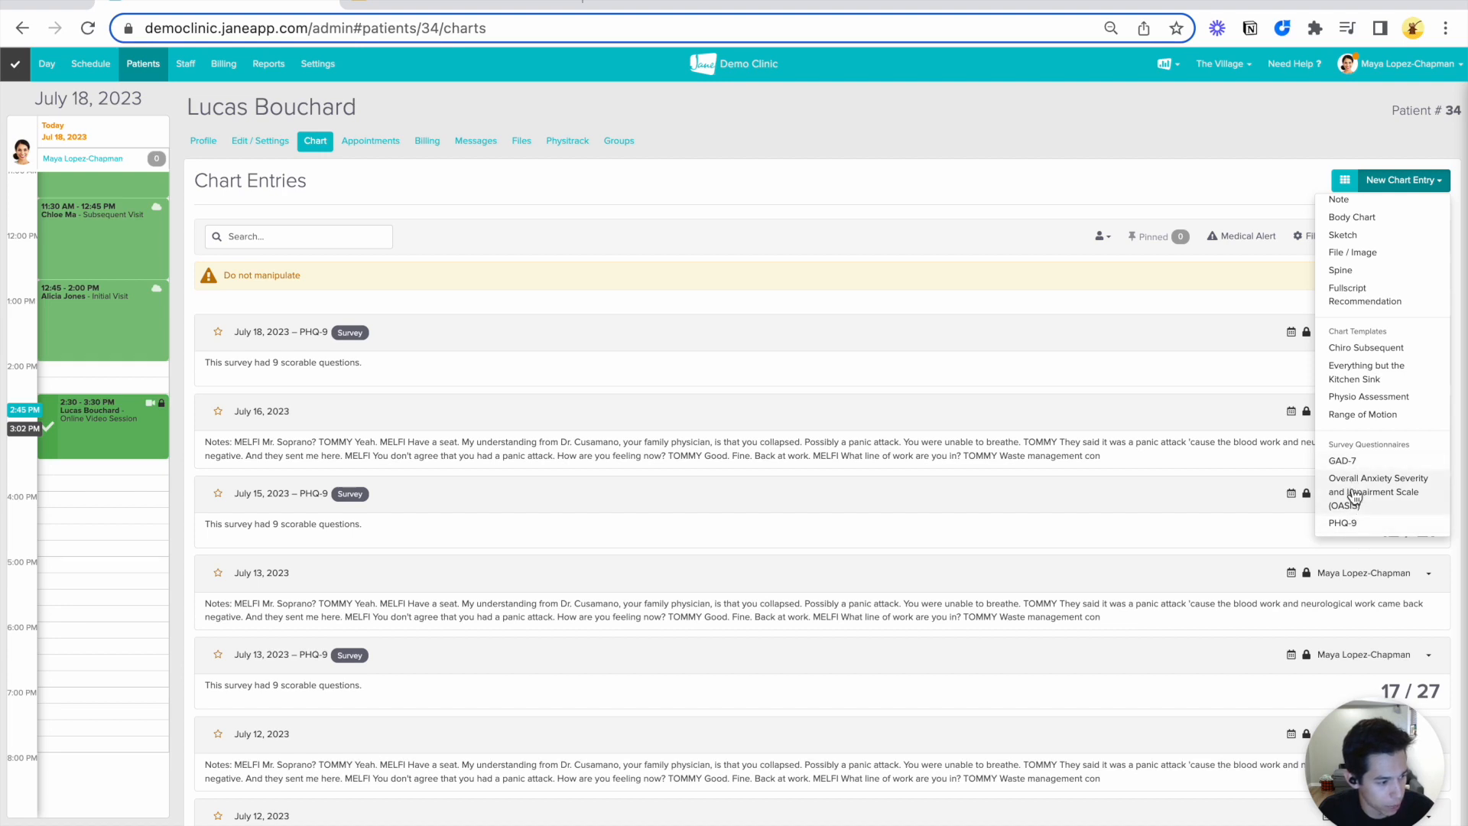
{"action": "left_click", "coordinate": [1346, 463]}
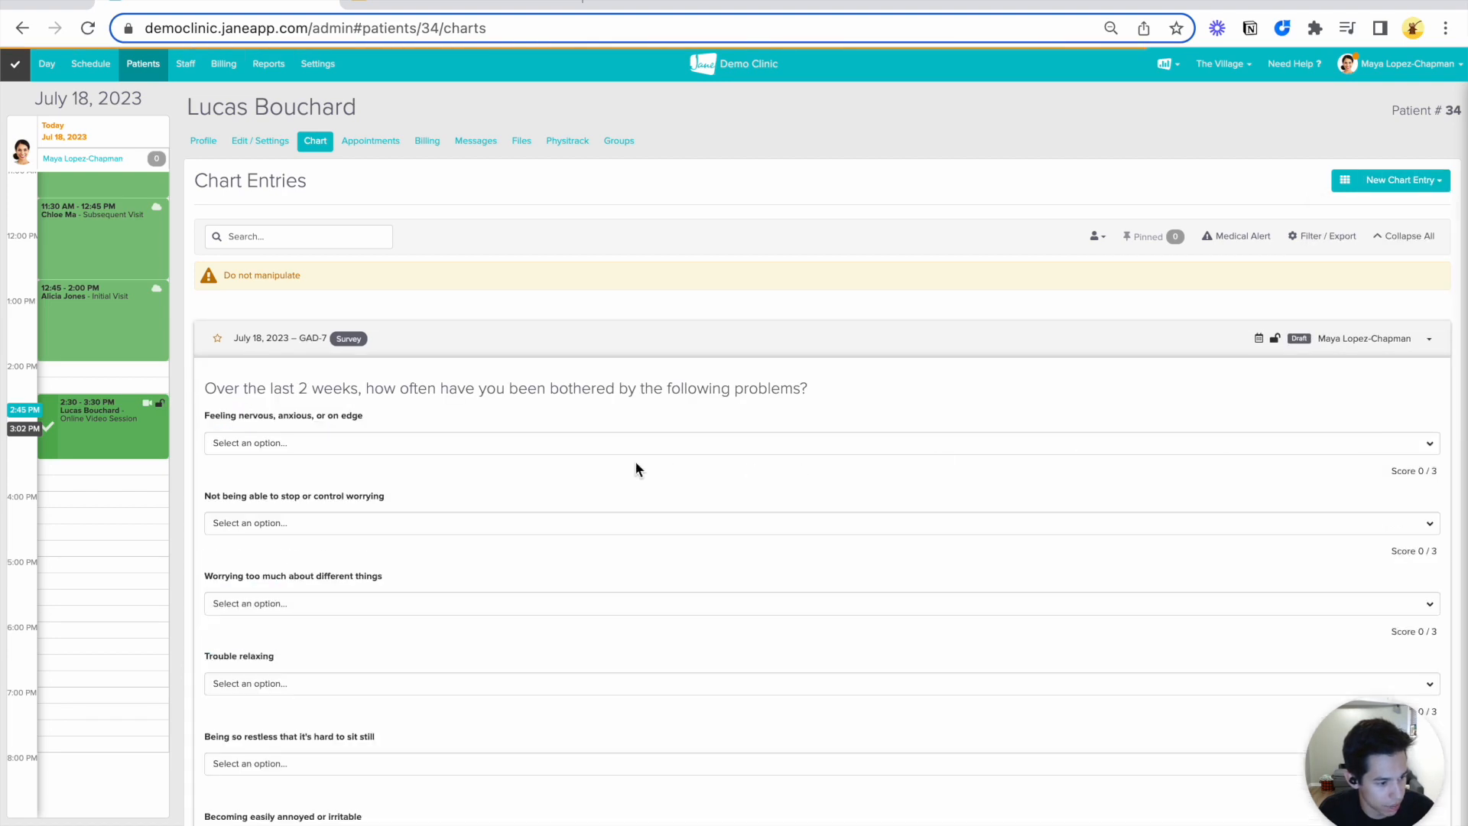
Answer "Over half the days" to the first two GAD-7 questions and collapse the draft entry
{"action": "scroll", "coordinate": [519, 359], "scroll_direction": "down", "scroll_amount": 1}
{"action": "scroll", "coordinate": [517, 359], "scroll_direction": "down", "scroll_amount": 1}
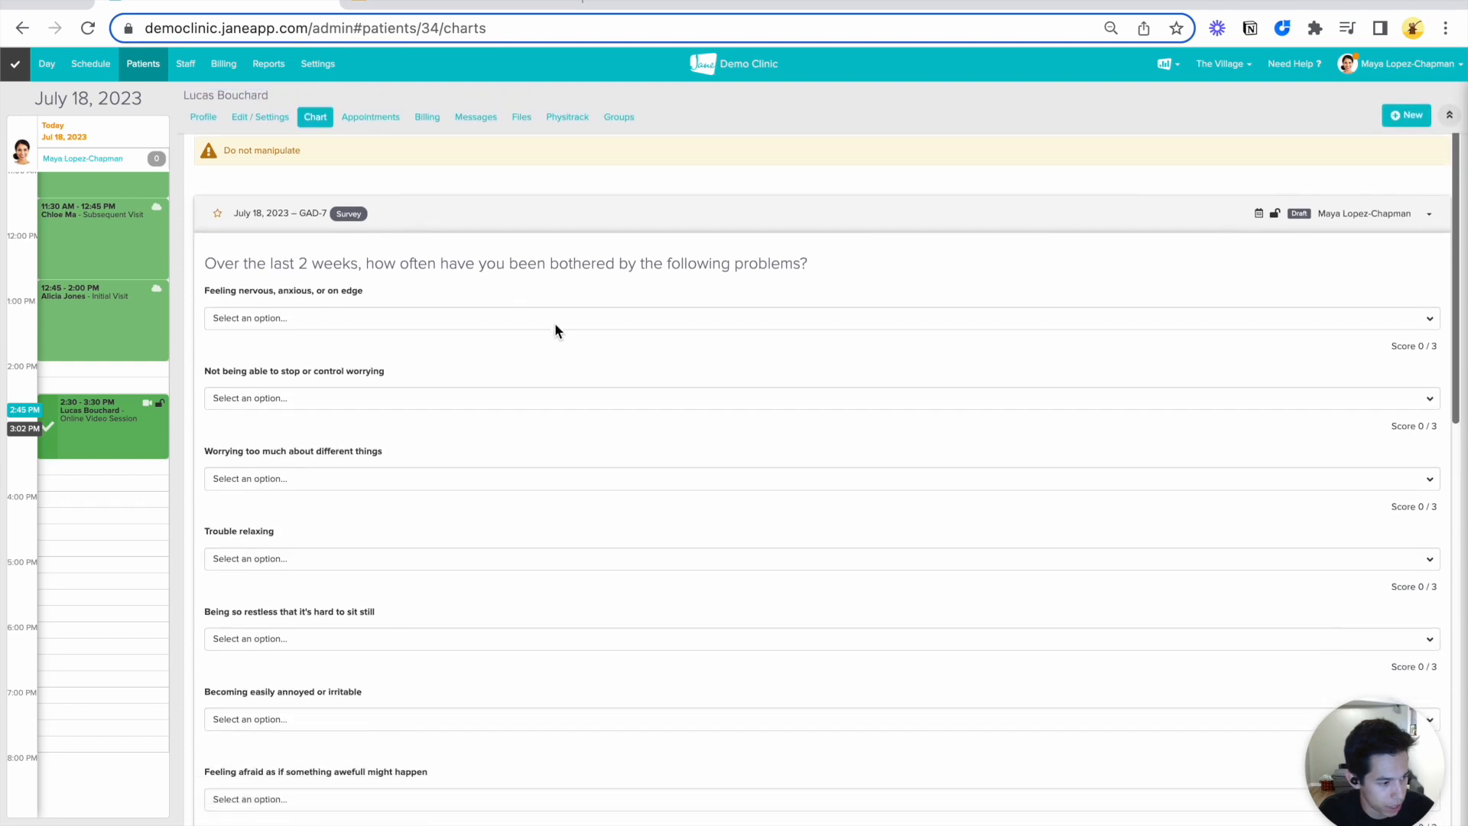
{"action": "left_click", "coordinate": [475, 317]}
{"action": "left_click", "coordinate": [441, 370]}
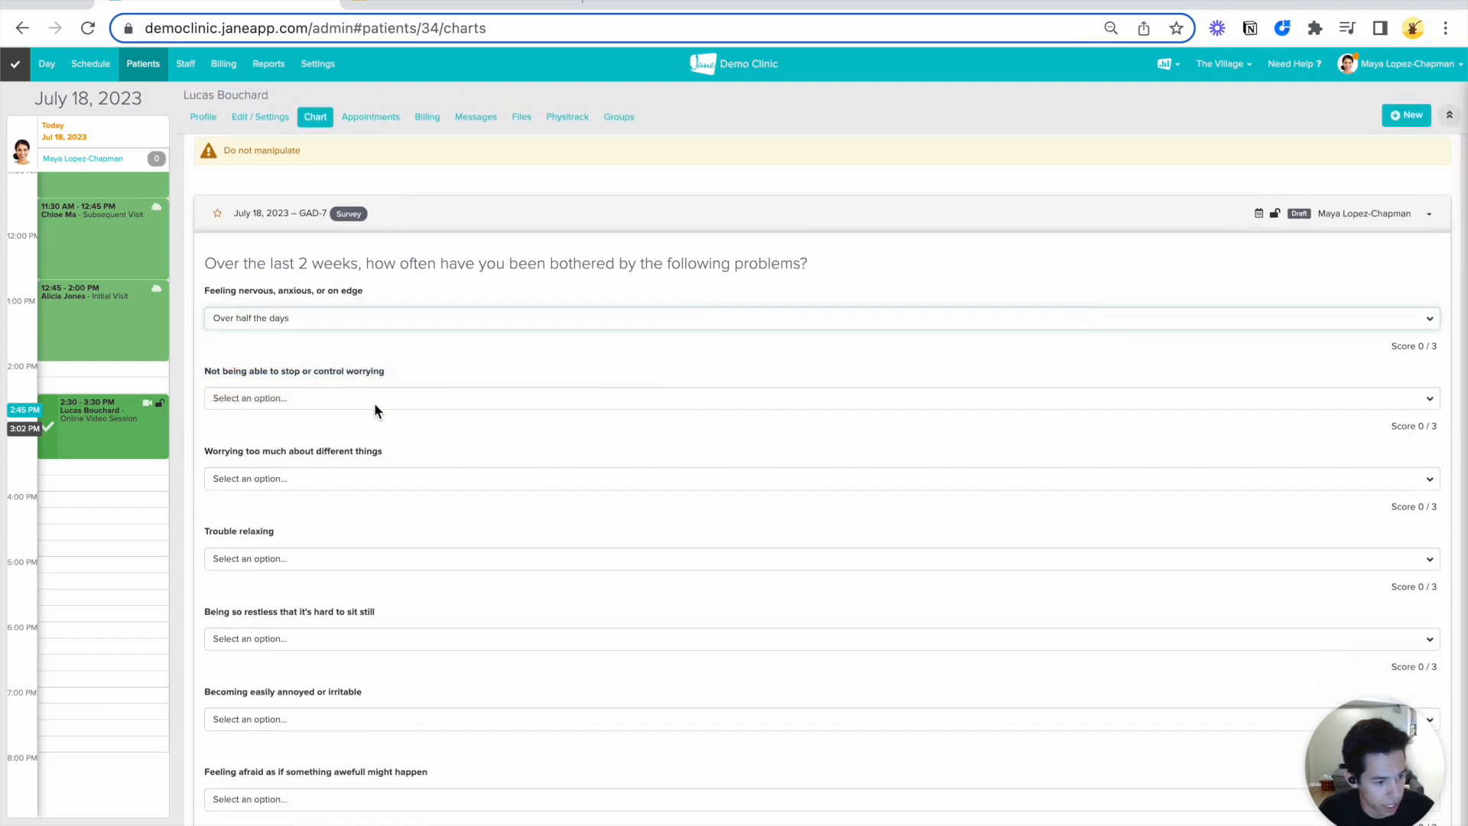
{"action": "left_click", "coordinate": [374, 399]}
{"action": "left_click", "coordinate": [359, 447]}
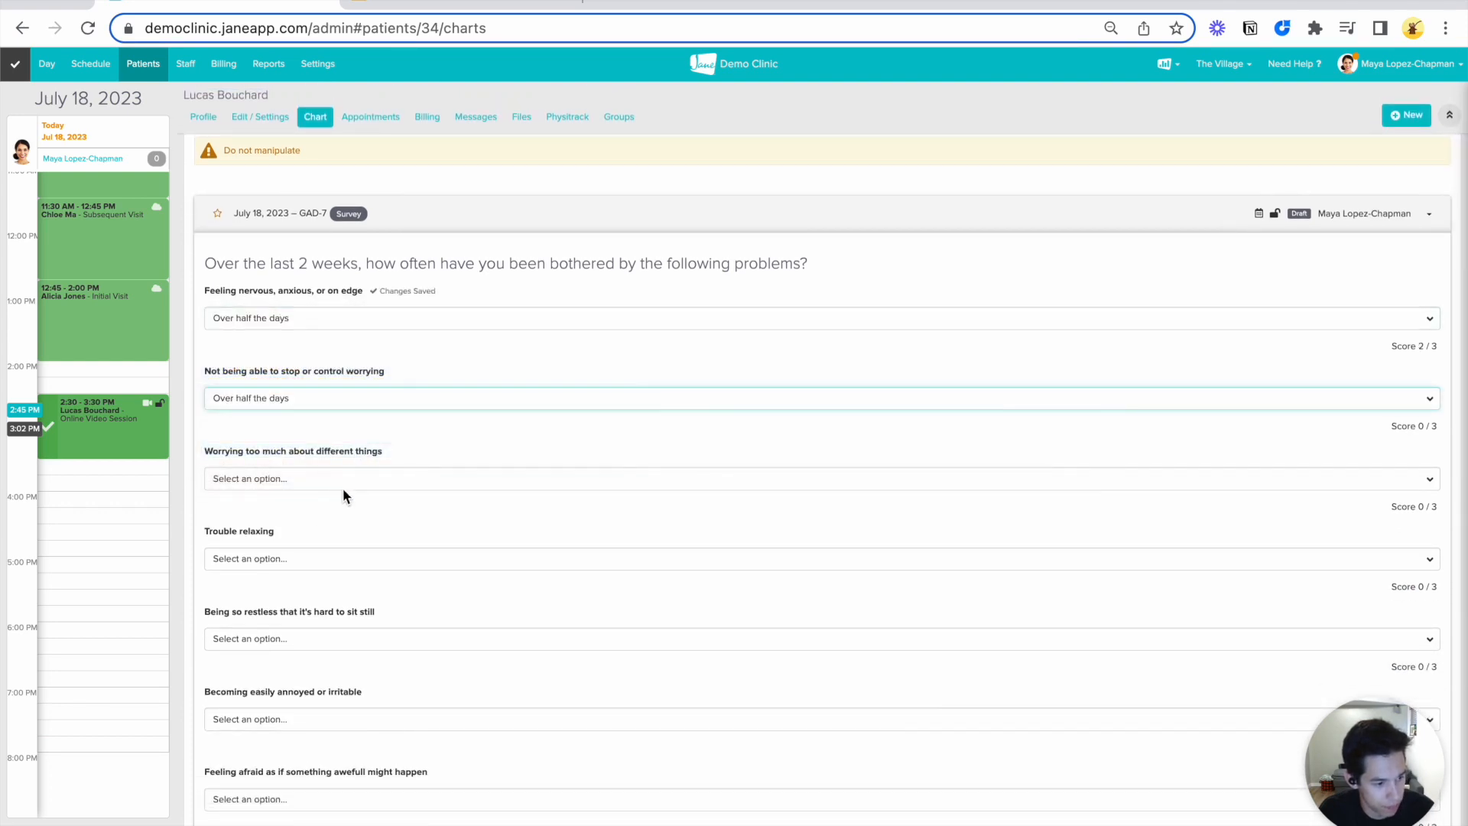
{"action": "left_click", "coordinate": [463, 224]}
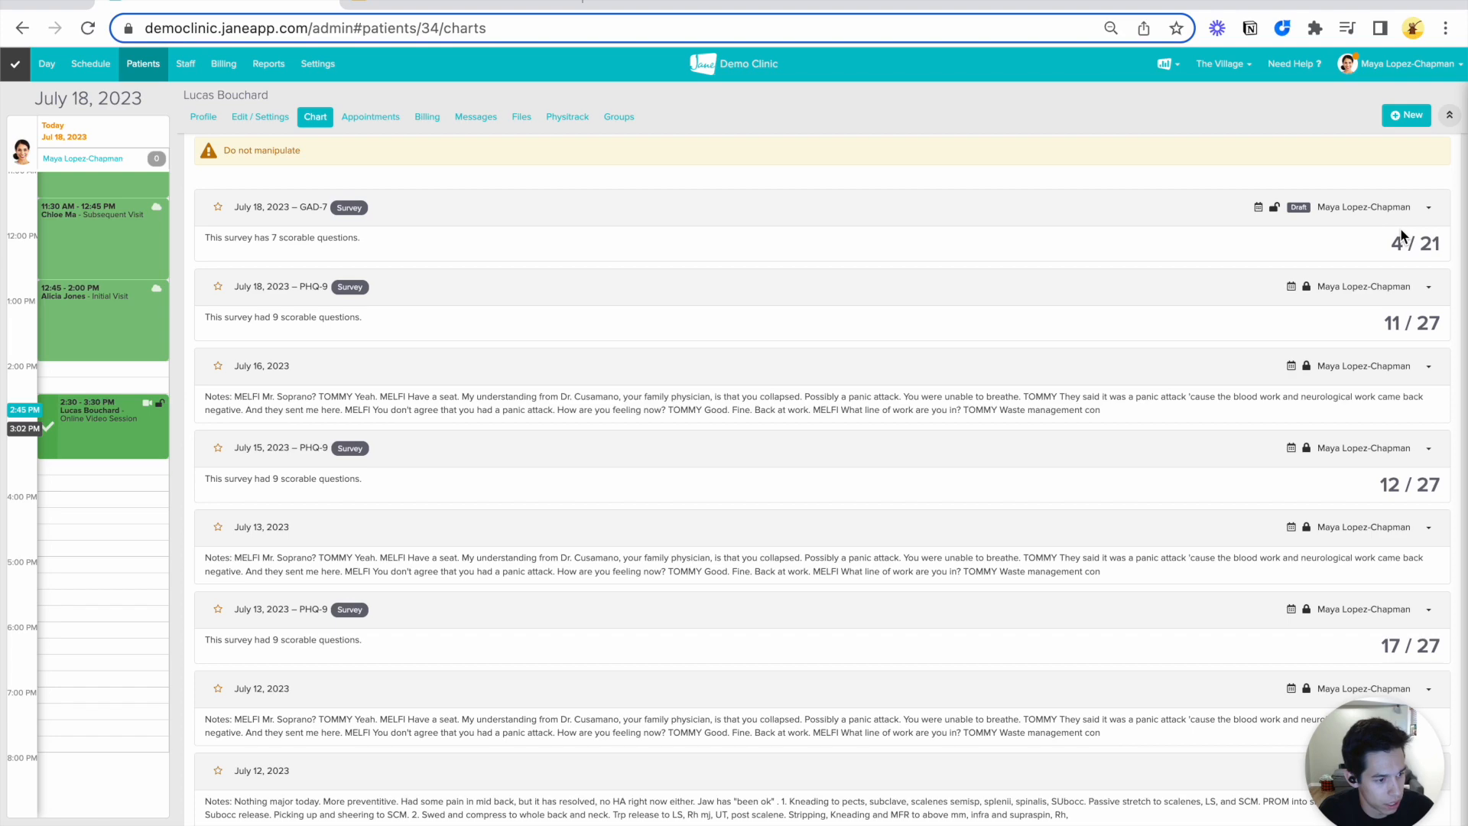
Expand the GAD-7 draft entry to review its questions and individual scores, and collapse it again
{"action": "left_click", "coordinate": [1159, 229]}
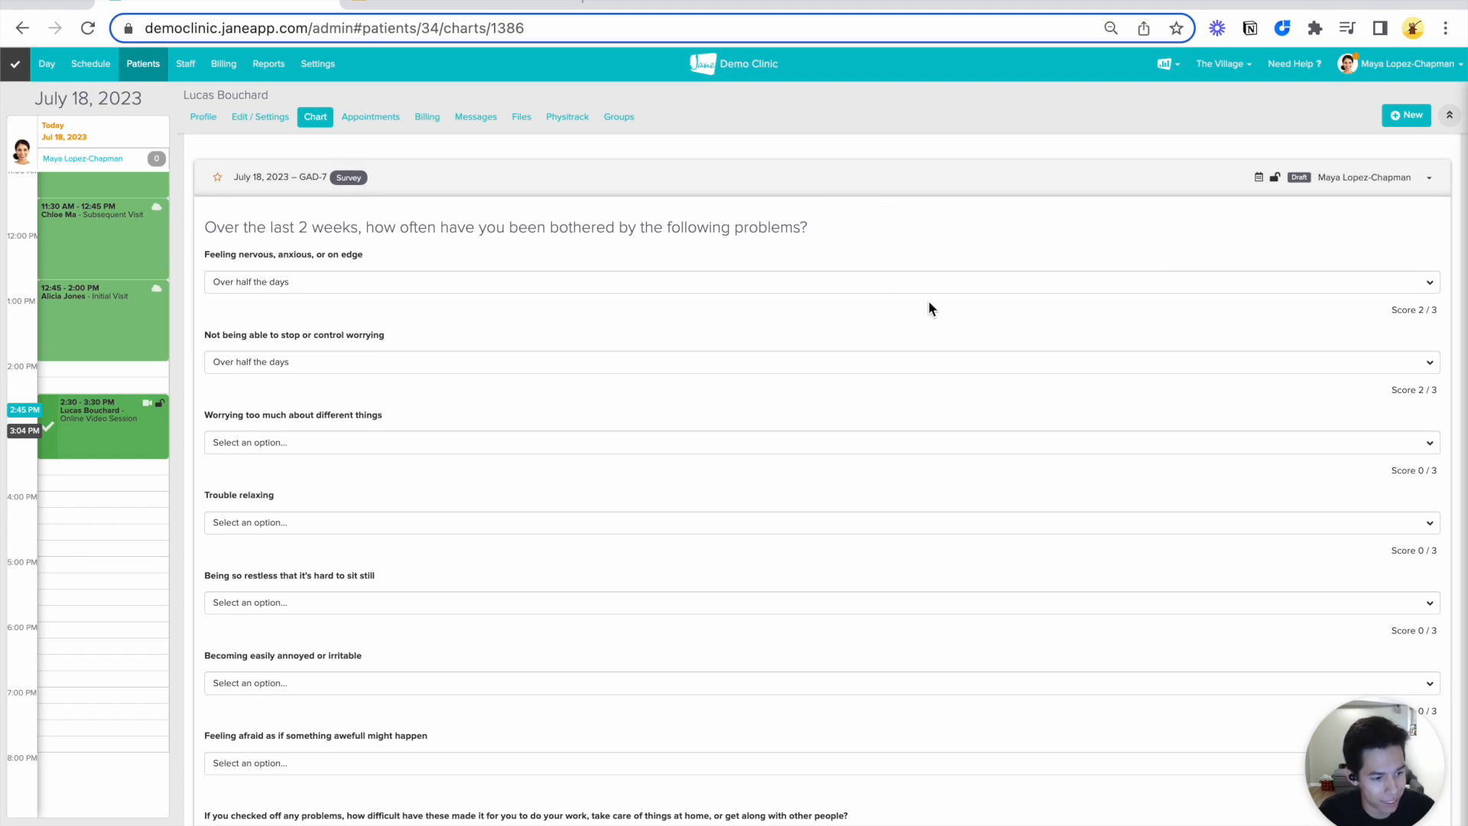
{"action": "scroll", "coordinate": [928, 300], "scroll_direction": "down", "scroll_amount": 2}
{"action": "scroll", "coordinate": [928, 301], "scroll_direction": "up", "scroll_amount": 2}
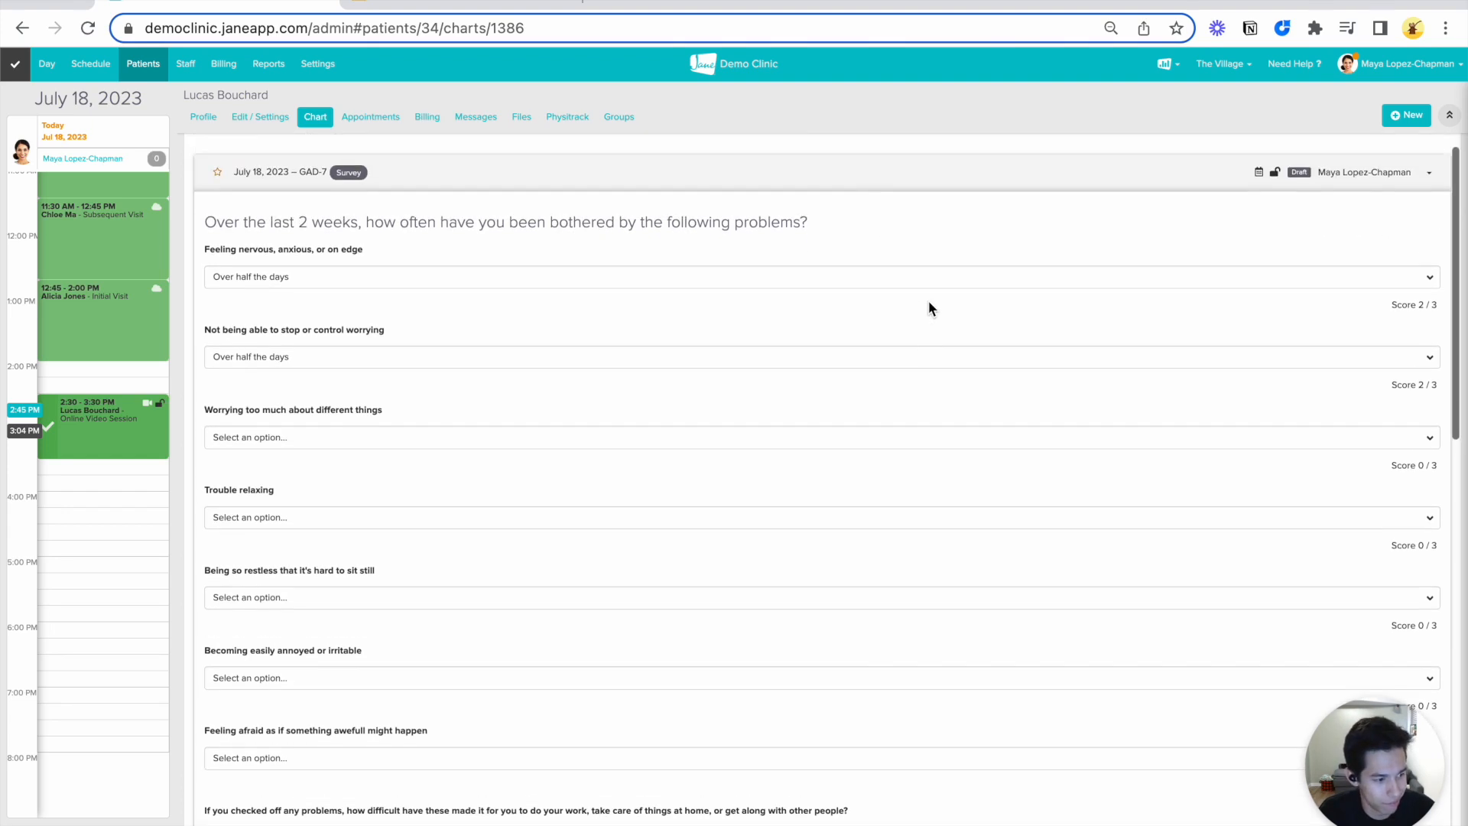
{"action": "left_click", "coordinate": [860, 181]}
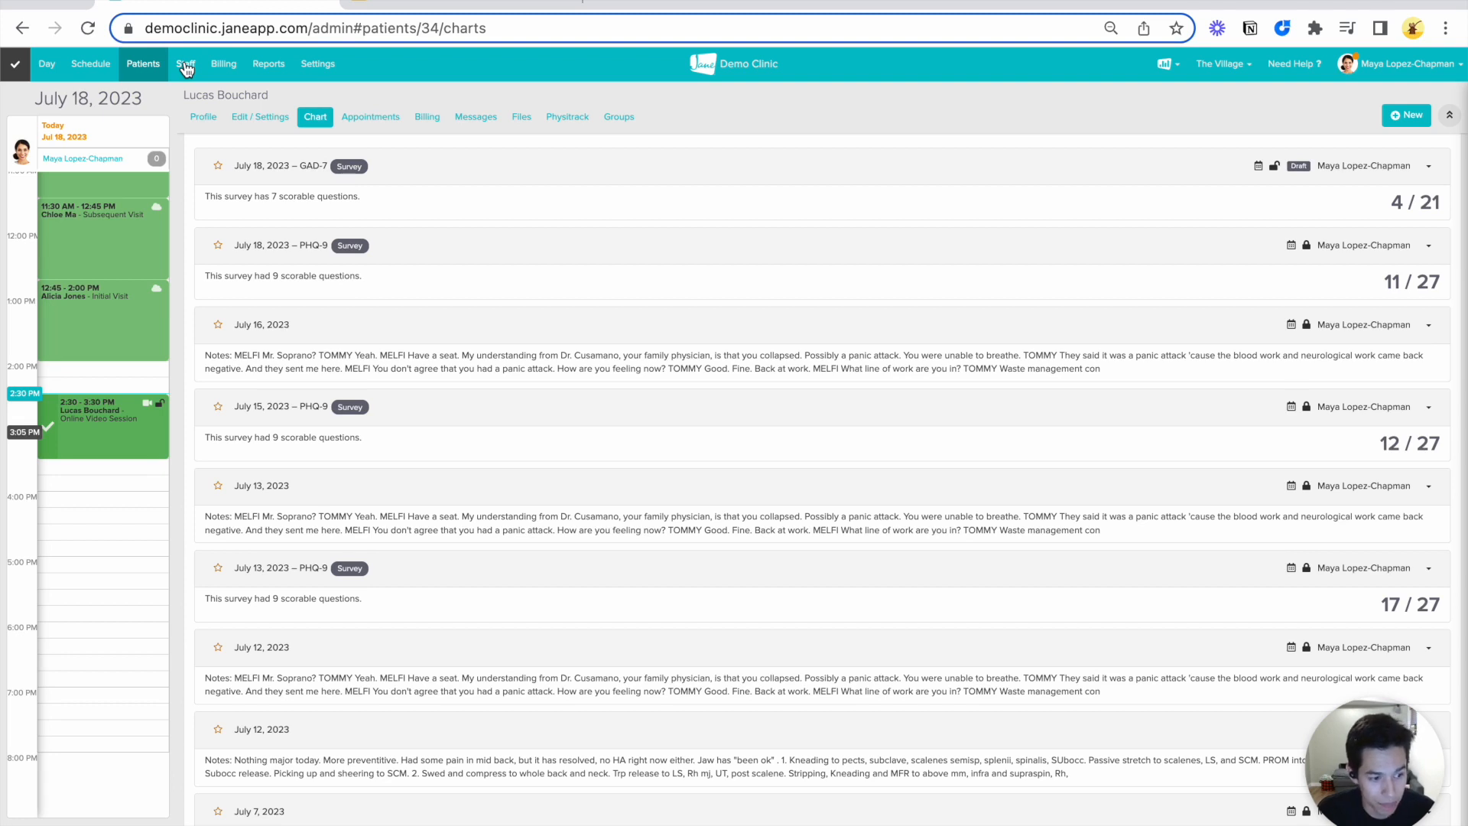
Open the profile of the patient with the 12:45 PM initial visit and go to their Surveys section
{"action": "left_click", "coordinate": [98, 334]}
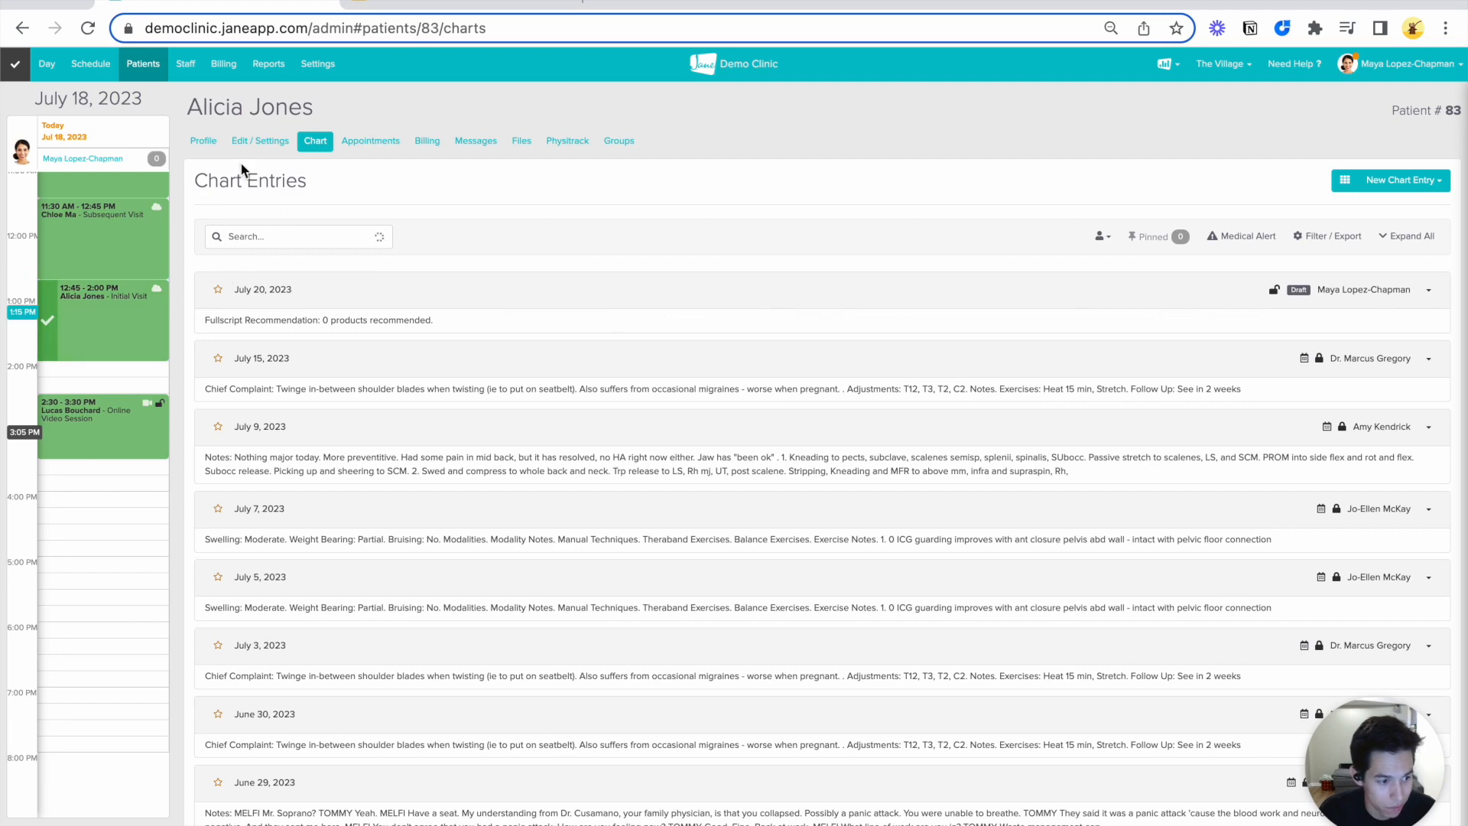
{"action": "left_click", "coordinate": [201, 142]}
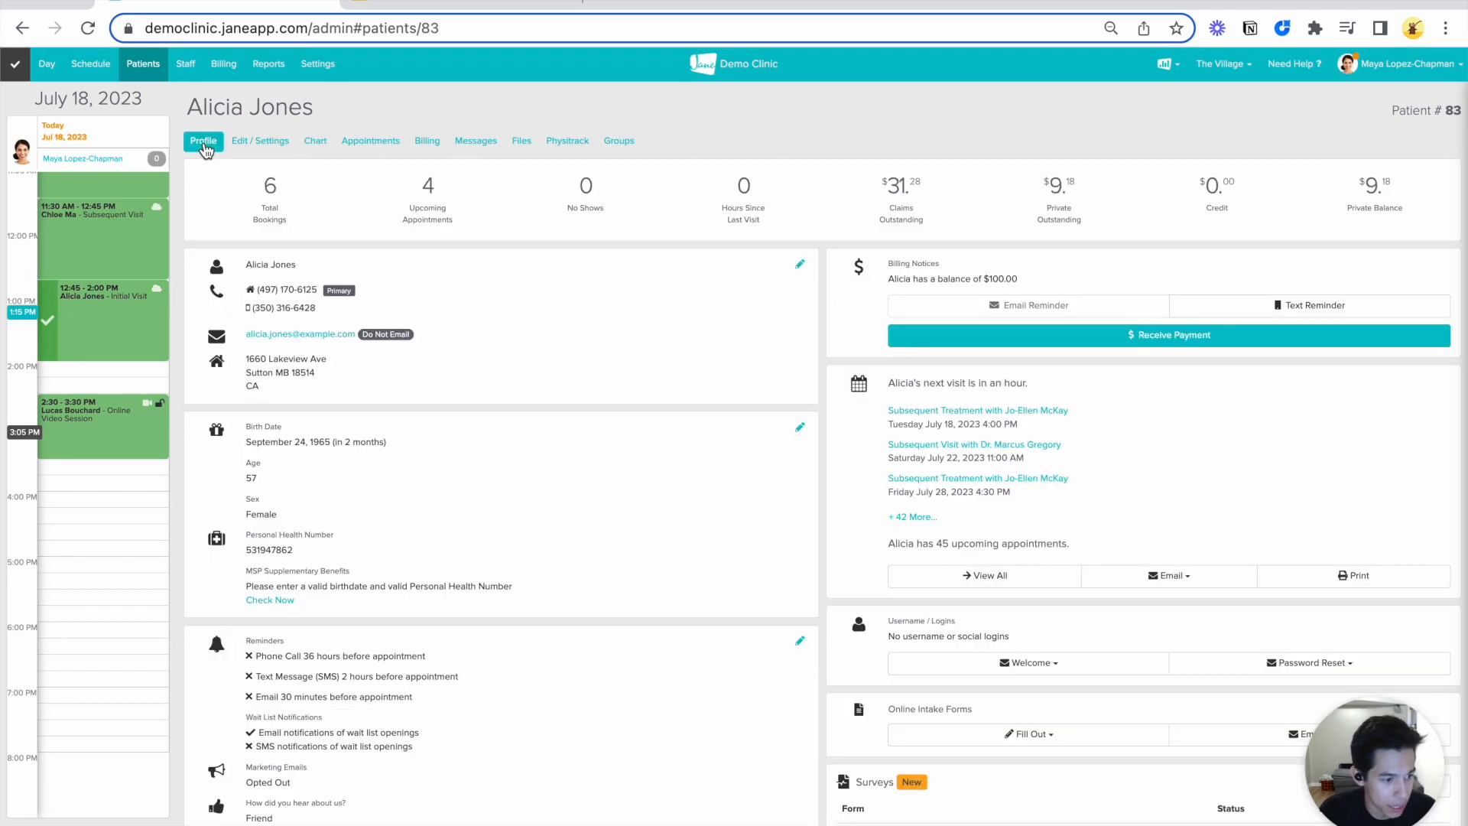
{"action": "scroll", "coordinate": [938, 520], "scroll_direction": "down", "scroll_amount": 2}
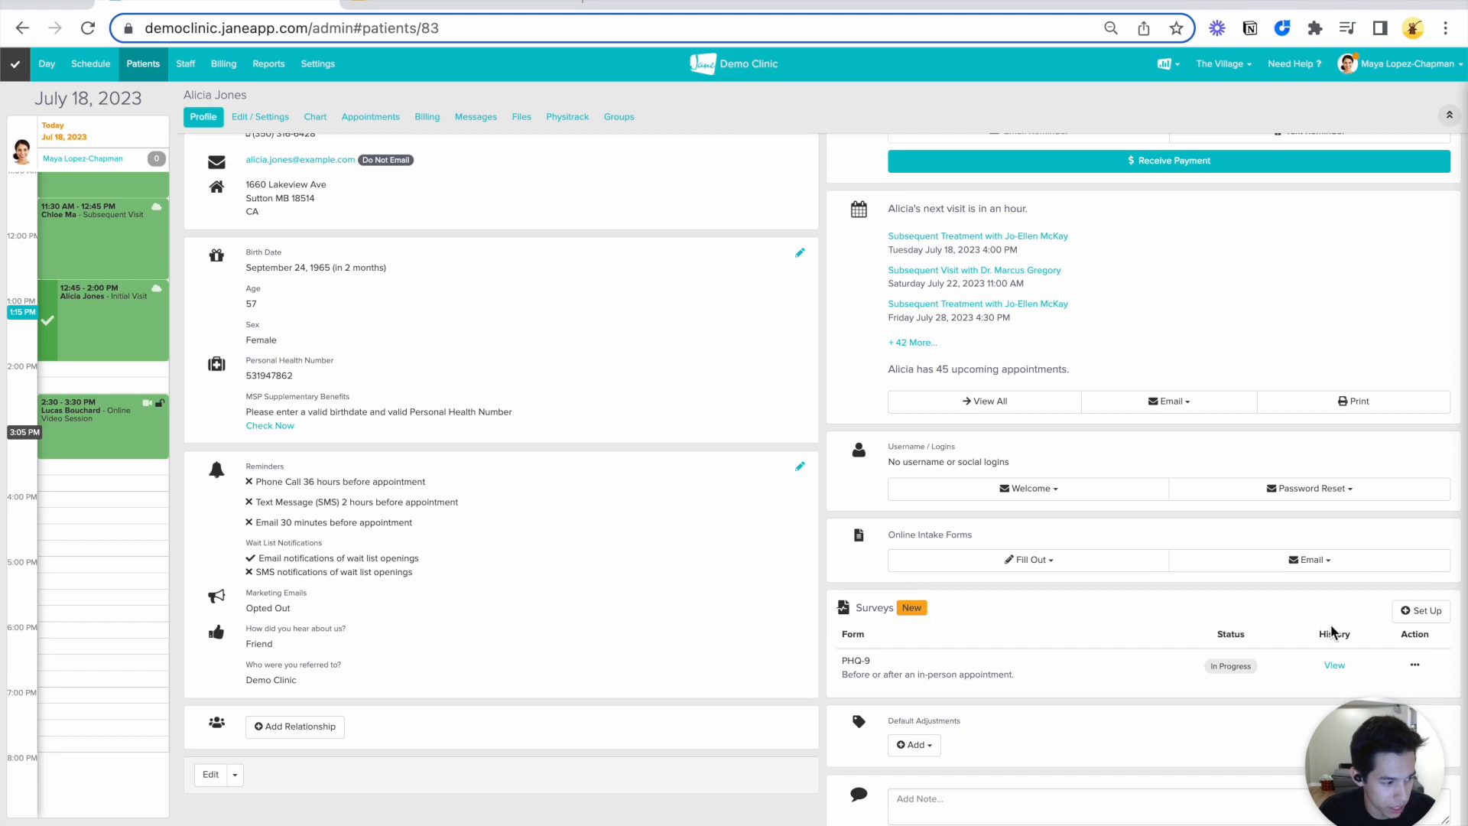
Start setting up the Overall Anxiety Severity and Impairment Scale (OASIS) survey for this patient, sent on regular intervals every 4 weeks
{"action": "left_click", "coordinate": [1421, 610]}
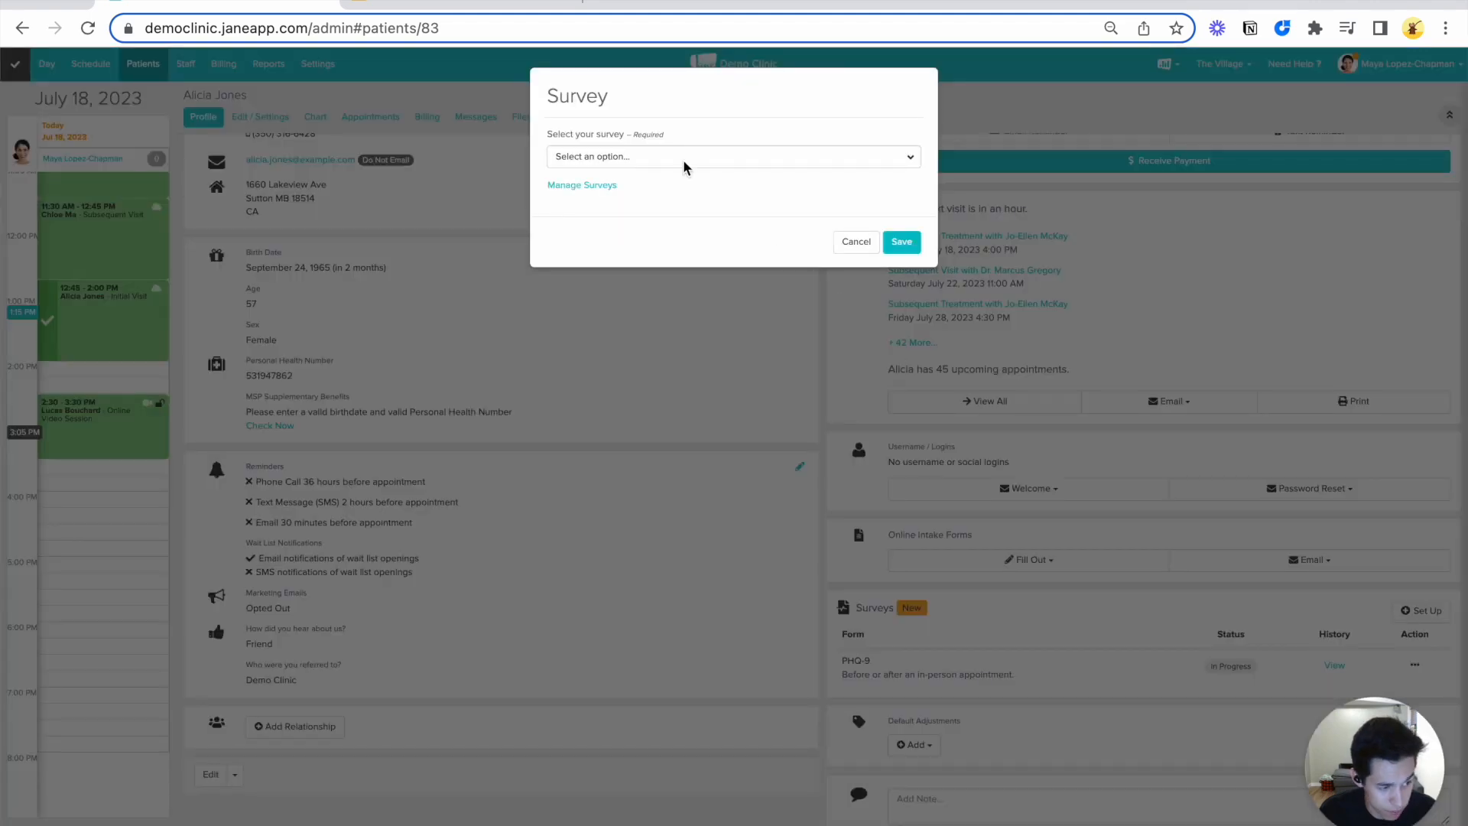
{"action": "left_click", "coordinate": [662, 159]}
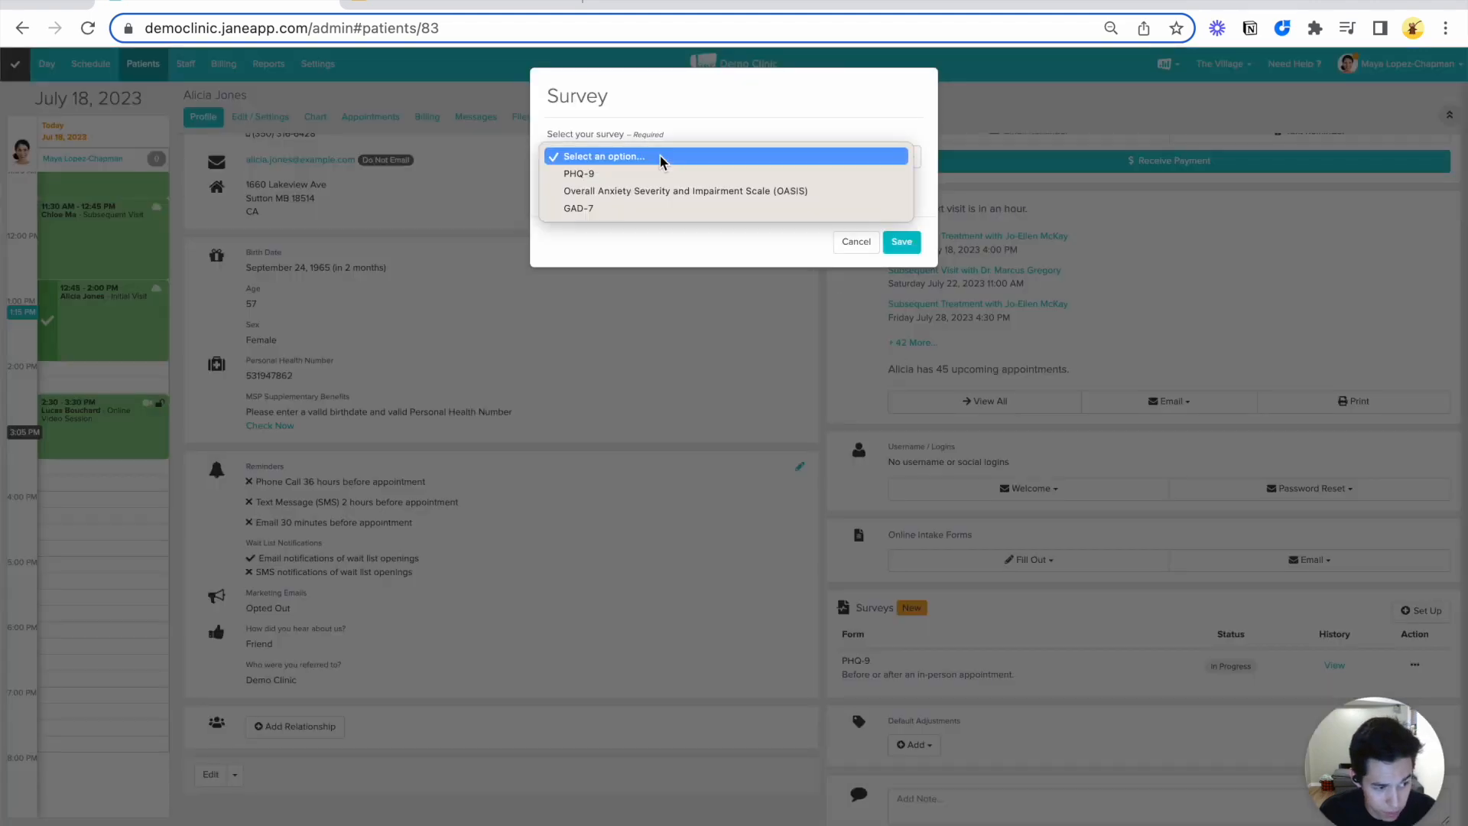
{"action": "left_click", "coordinate": [603, 191]}
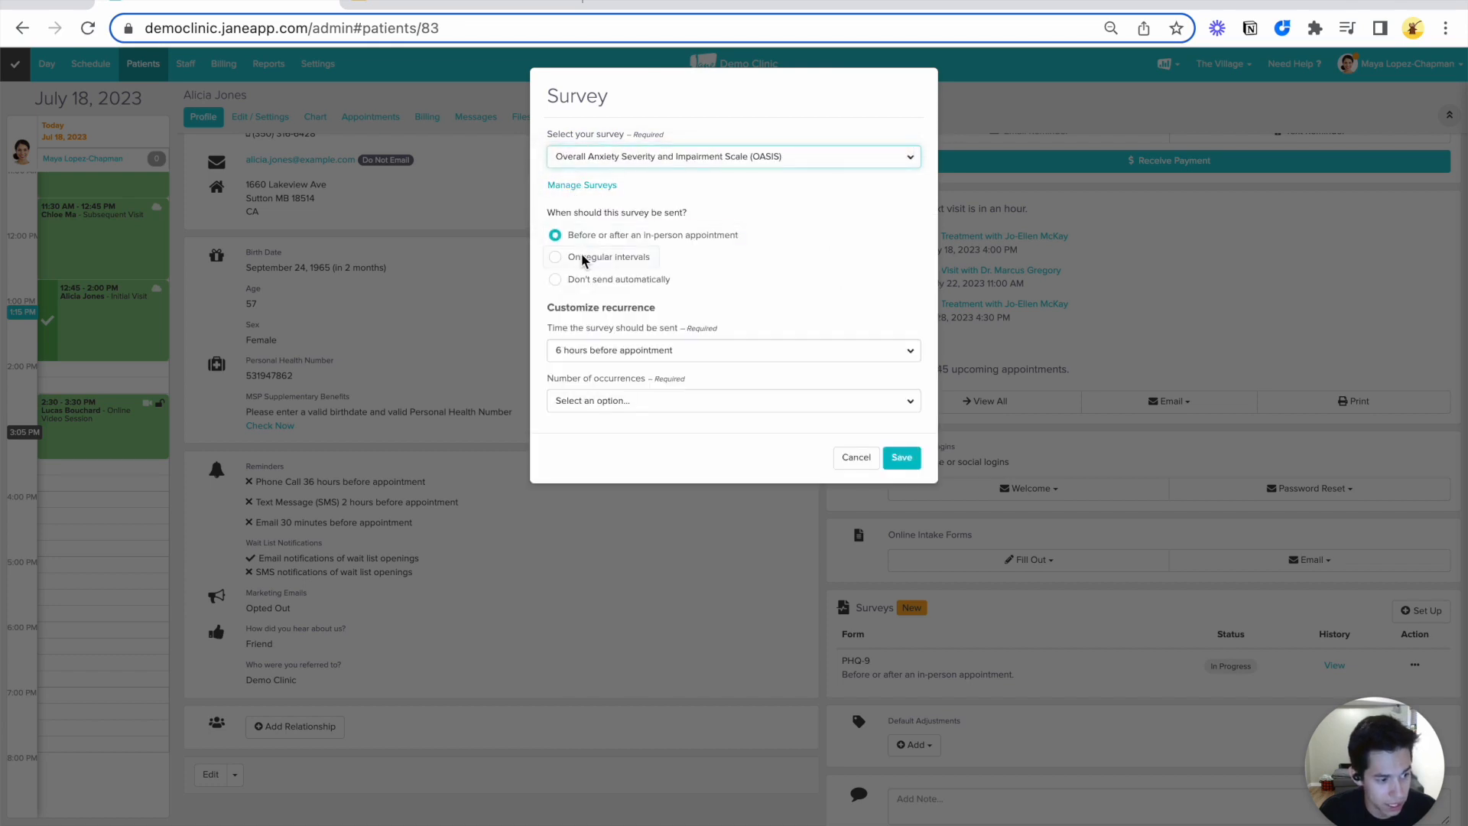
{"action": "left_click", "coordinate": [582, 258]}
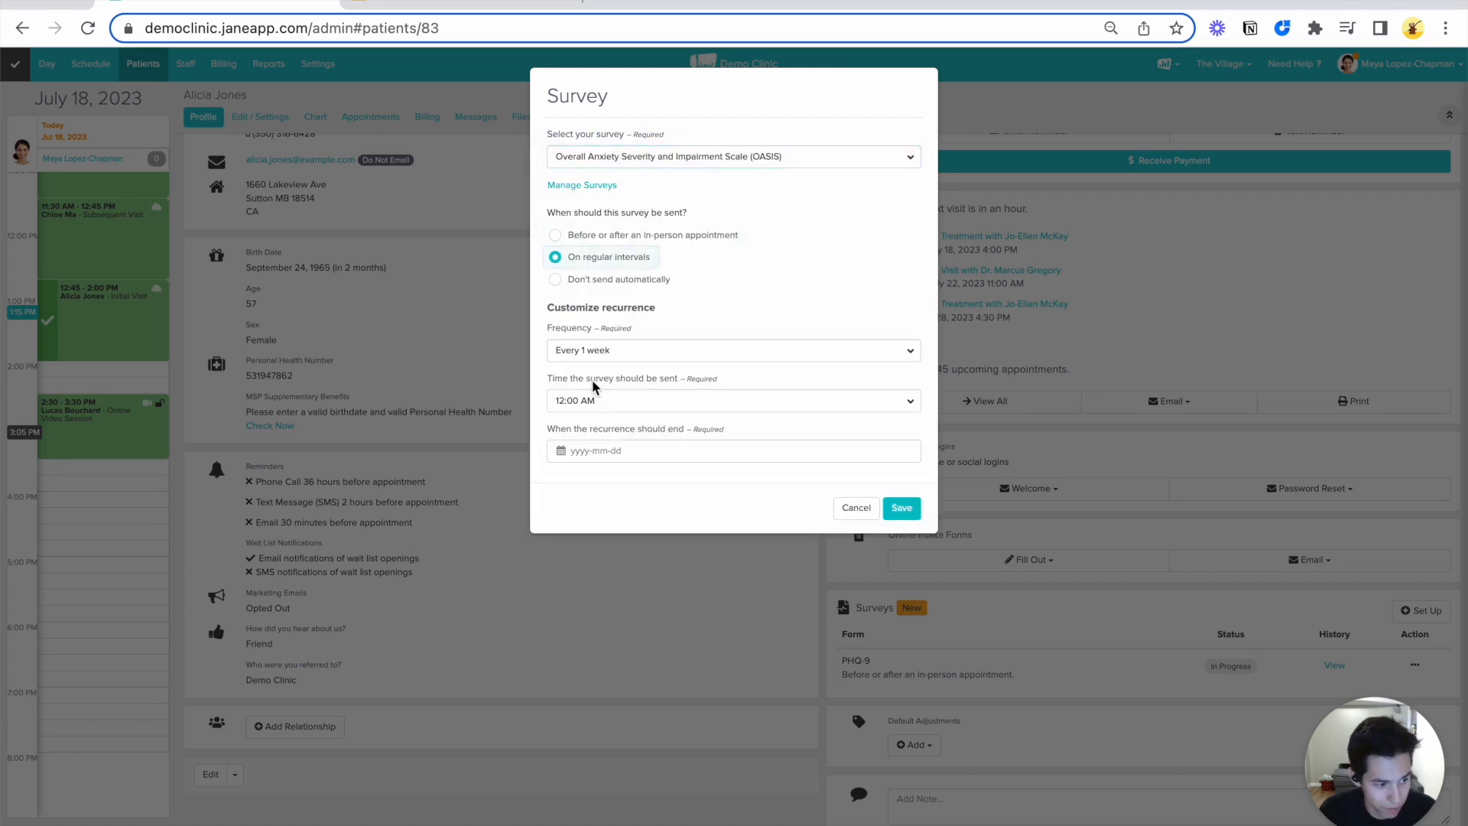
{"action": "left_click", "coordinate": [616, 358]}
{"action": "left_click", "coordinate": [612, 400]}
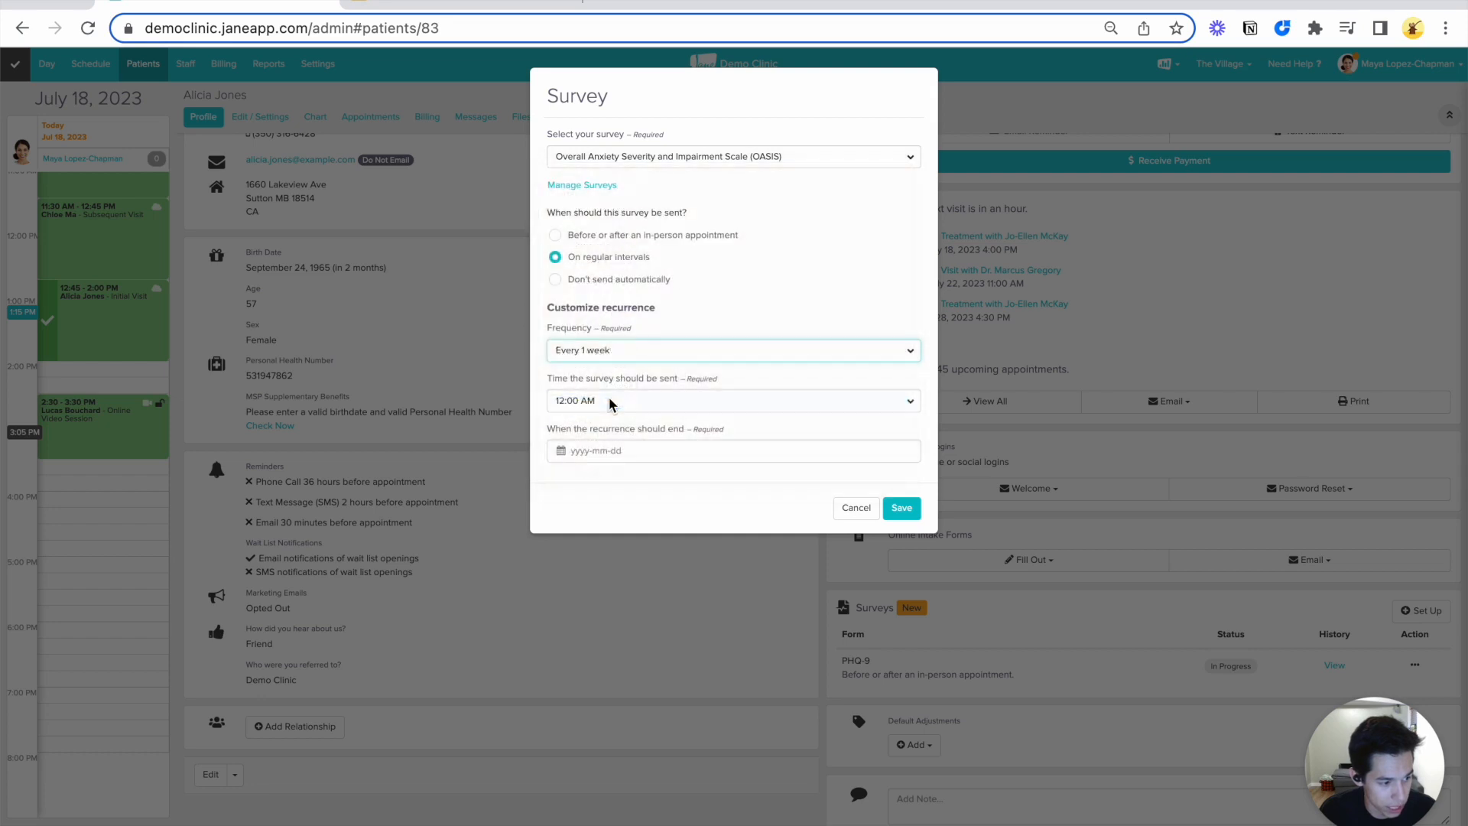
Set the survey's recurrence to end on 2023-12-26 and save the survey setup
{"action": "left_click", "coordinate": [597, 447]}
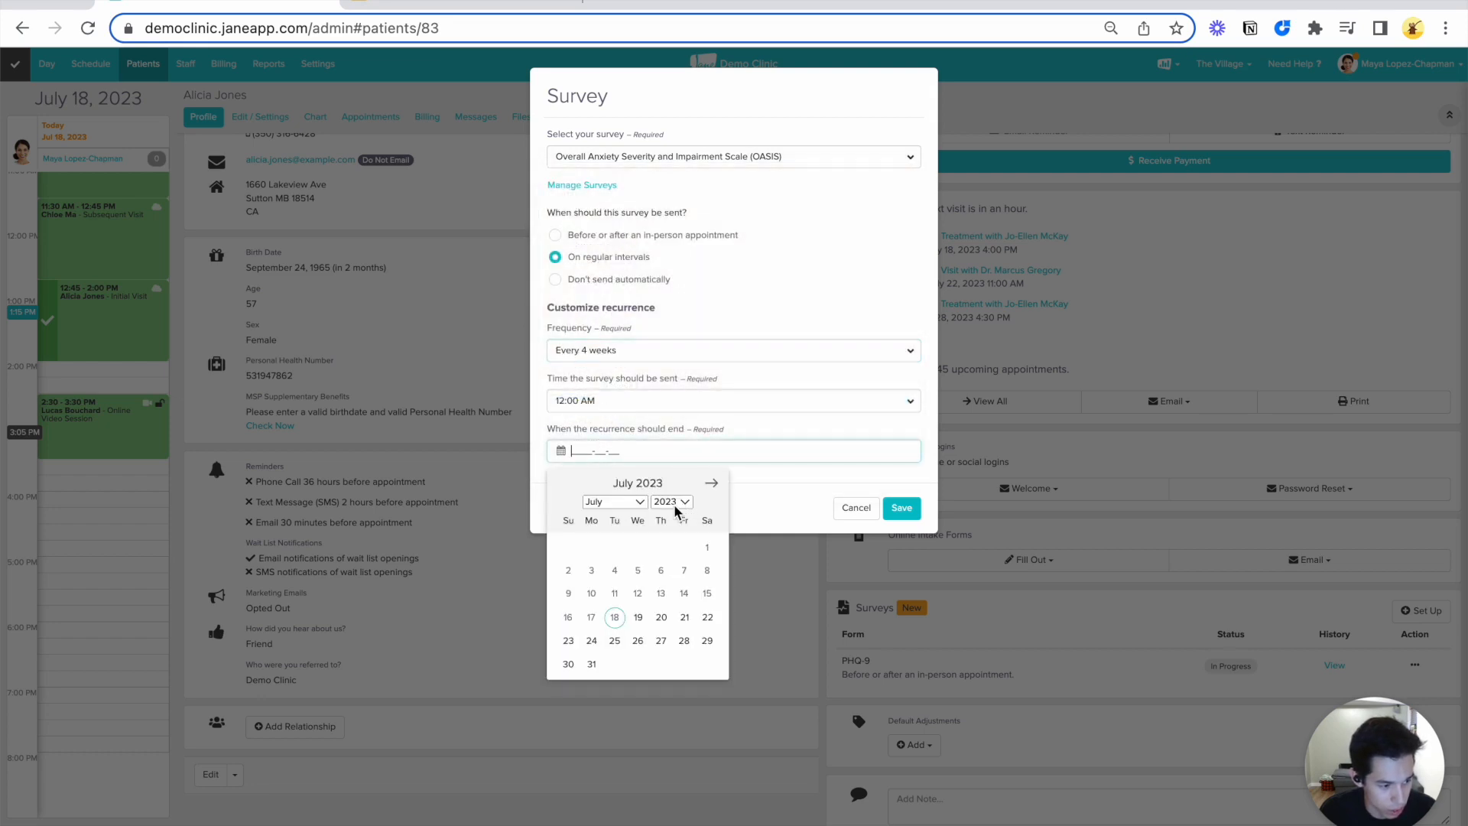
{"action": "left_click", "coordinate": [638, 506]}
{"action": "left_click", "coordinate": [622, 588]}
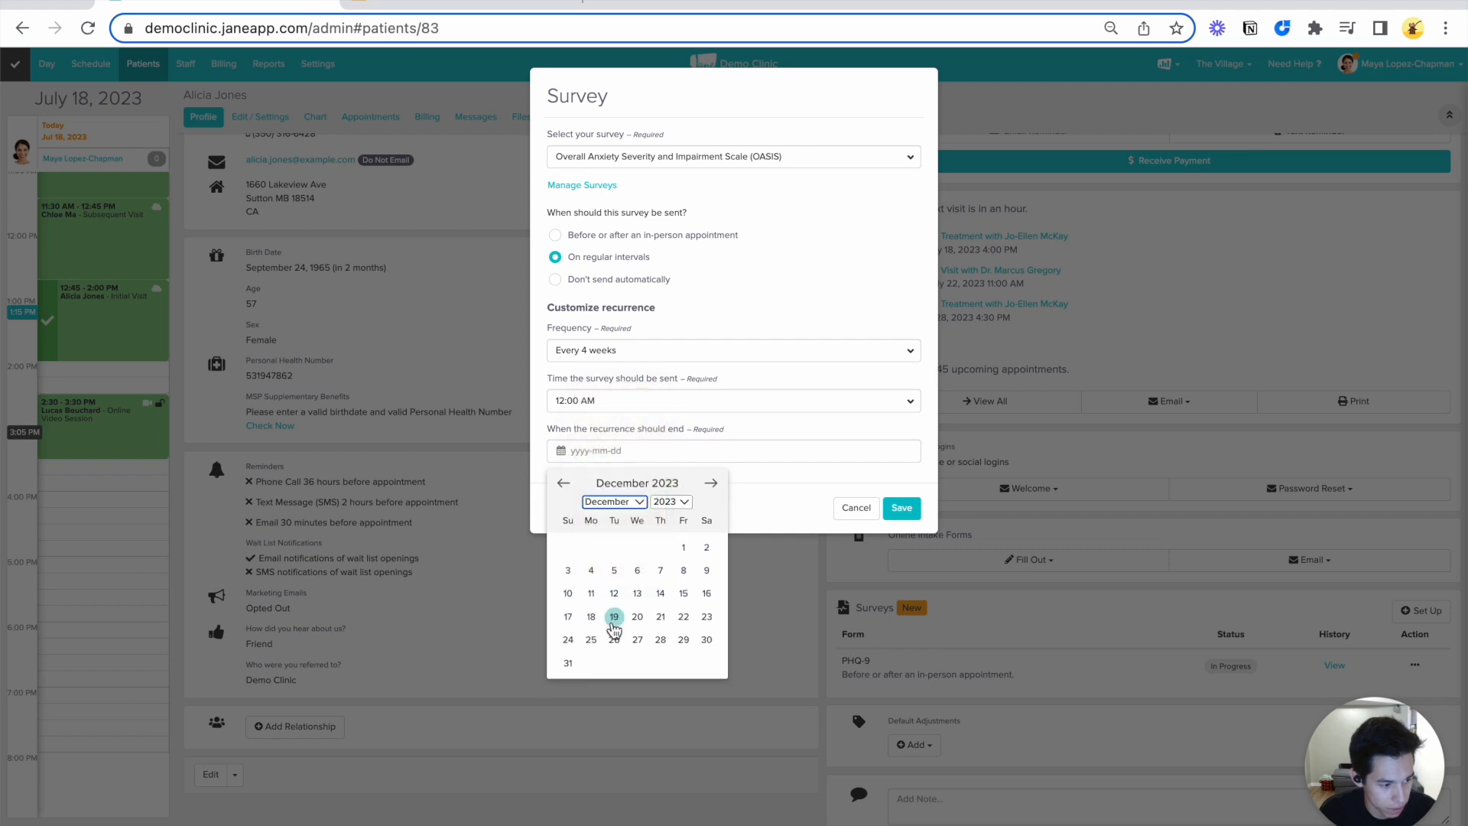
{"action": "left_click", "coordinate": [611, 642]}
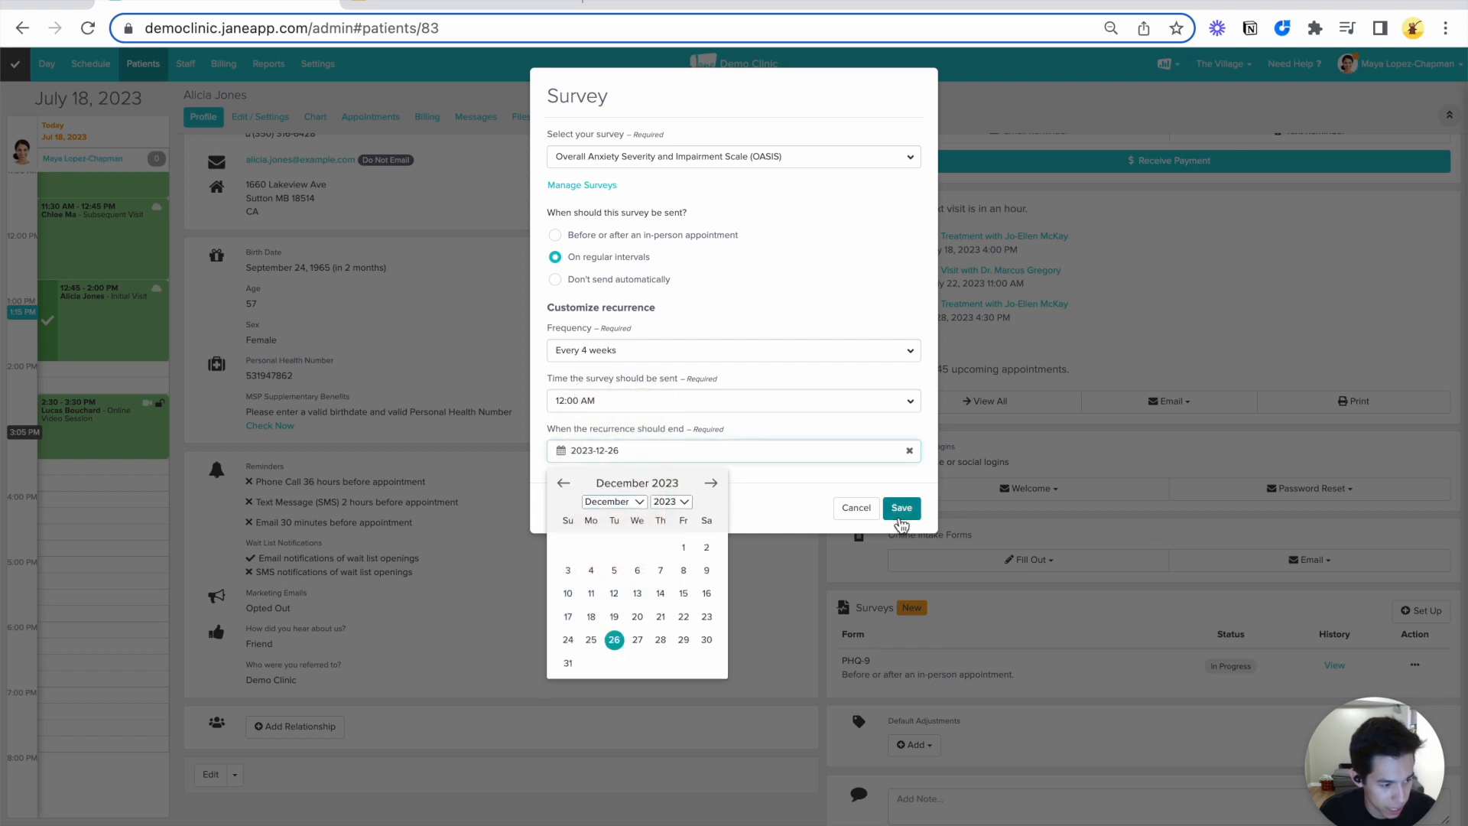
{"action": "left_click", "coordinate": [900, 508]}
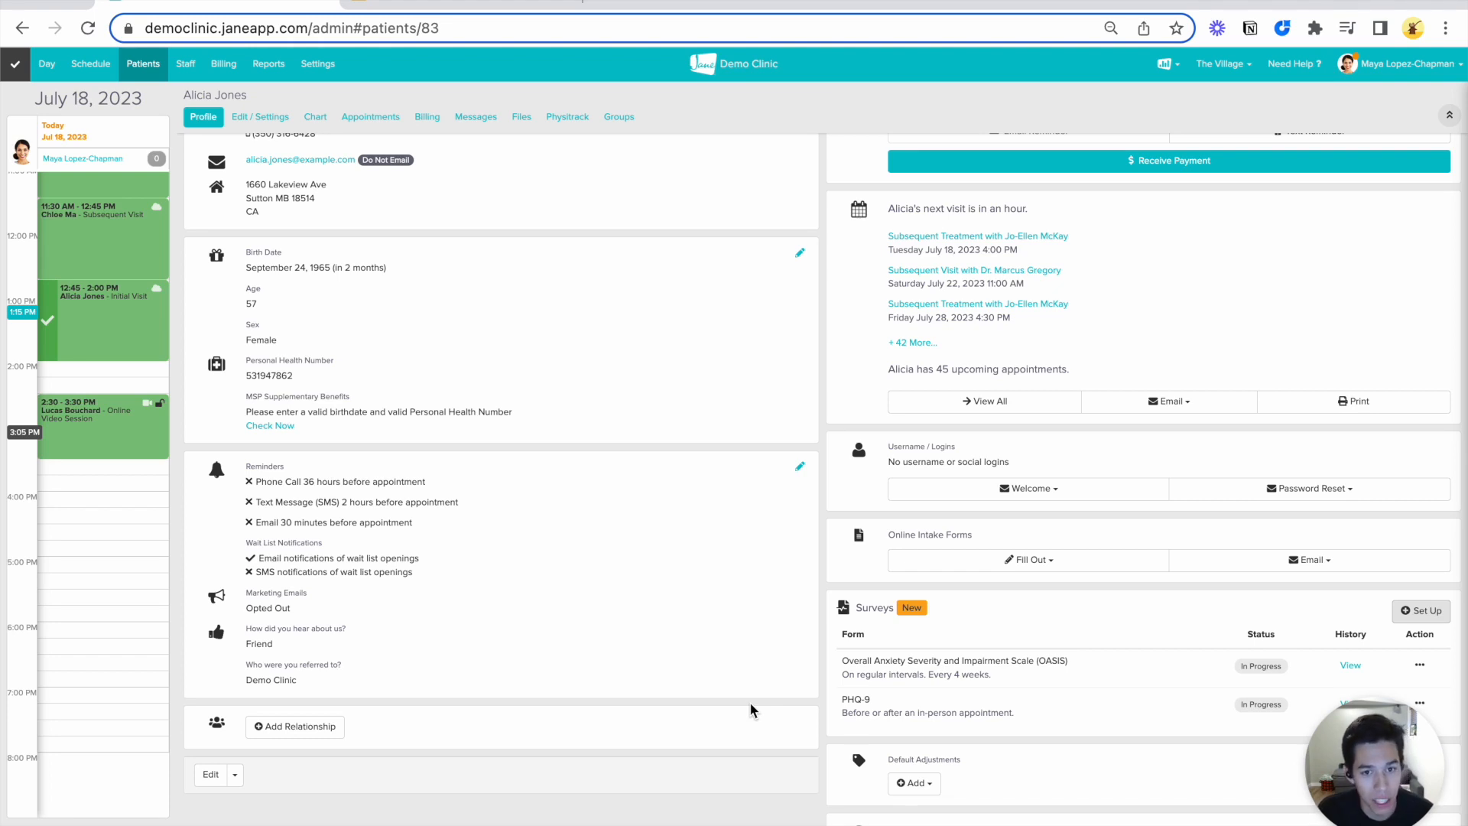
{"action": "key", "text": "ctrl+Tab"}
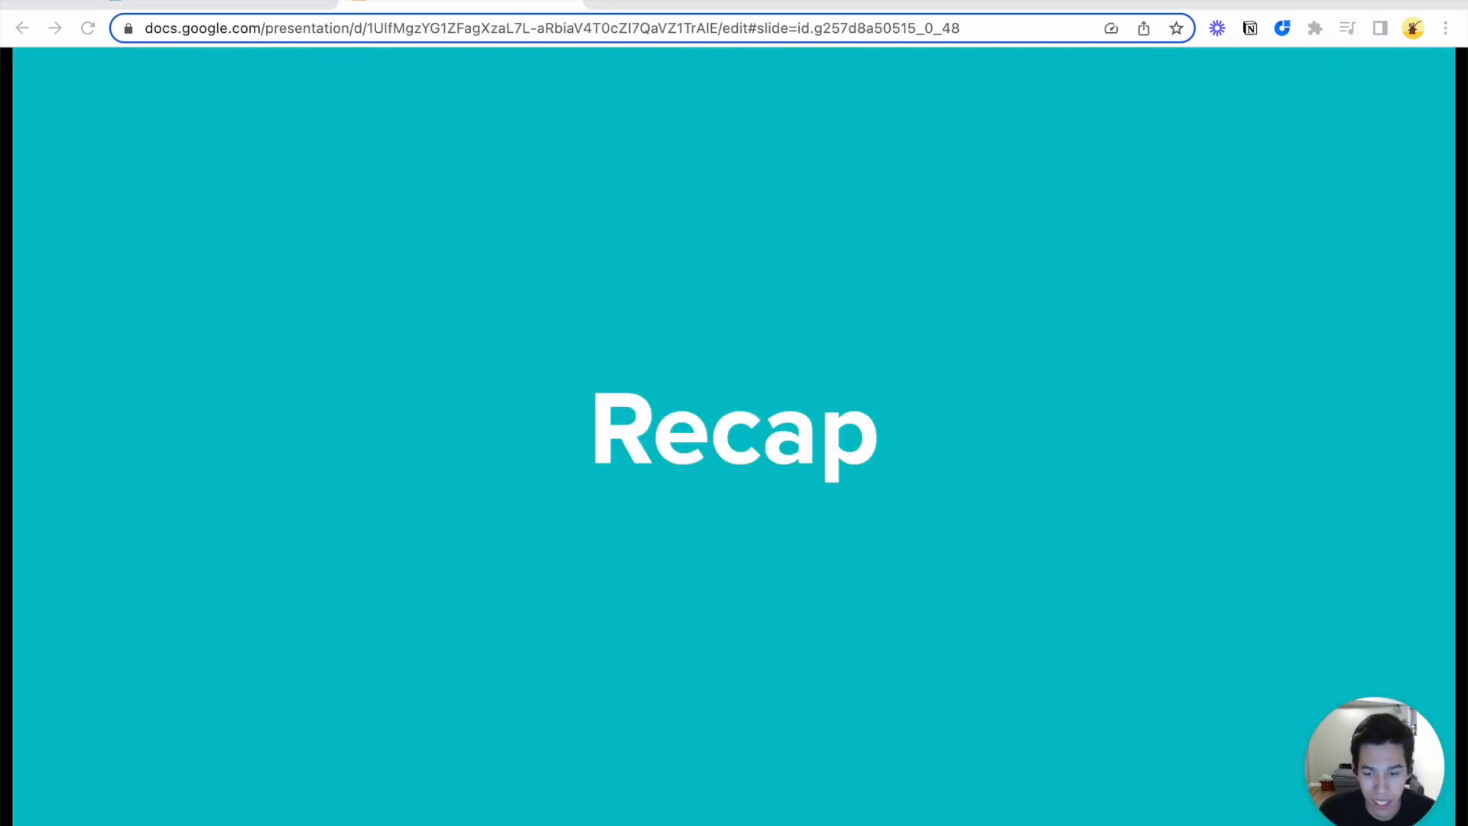